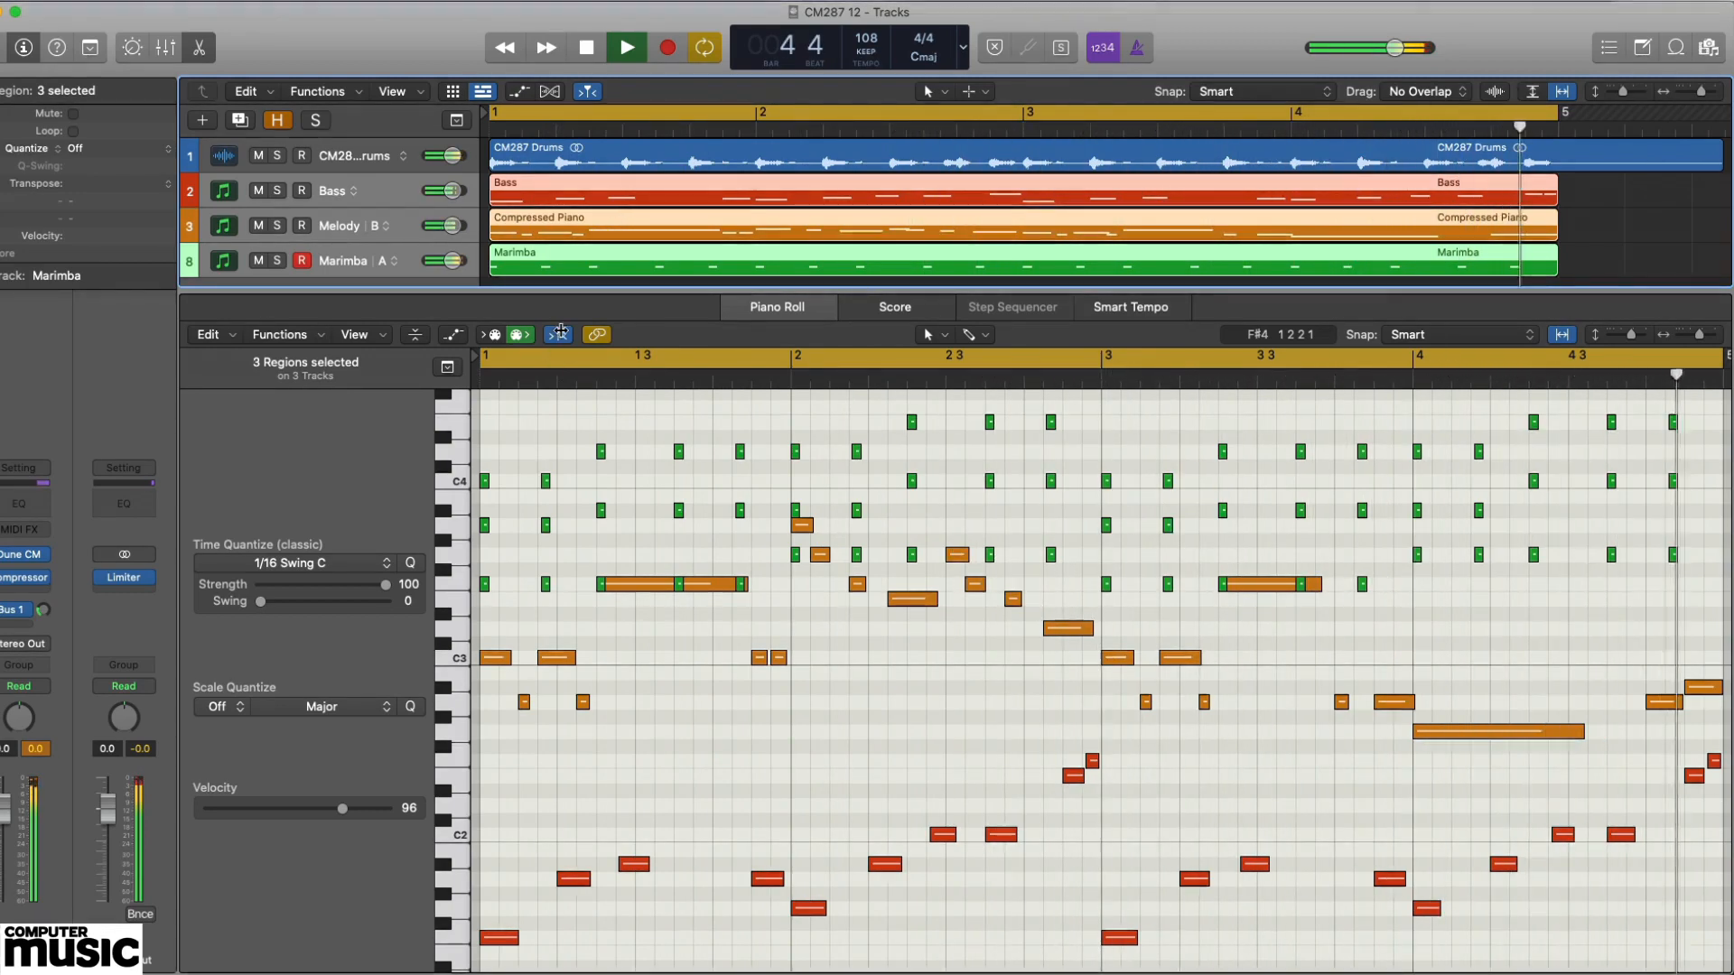
- Turn off Catch Playhead in the Piano Roll and the Tracks area, disable cycle mode and stop playback
{"action": "left_click", "coordinate": [560, 337]}
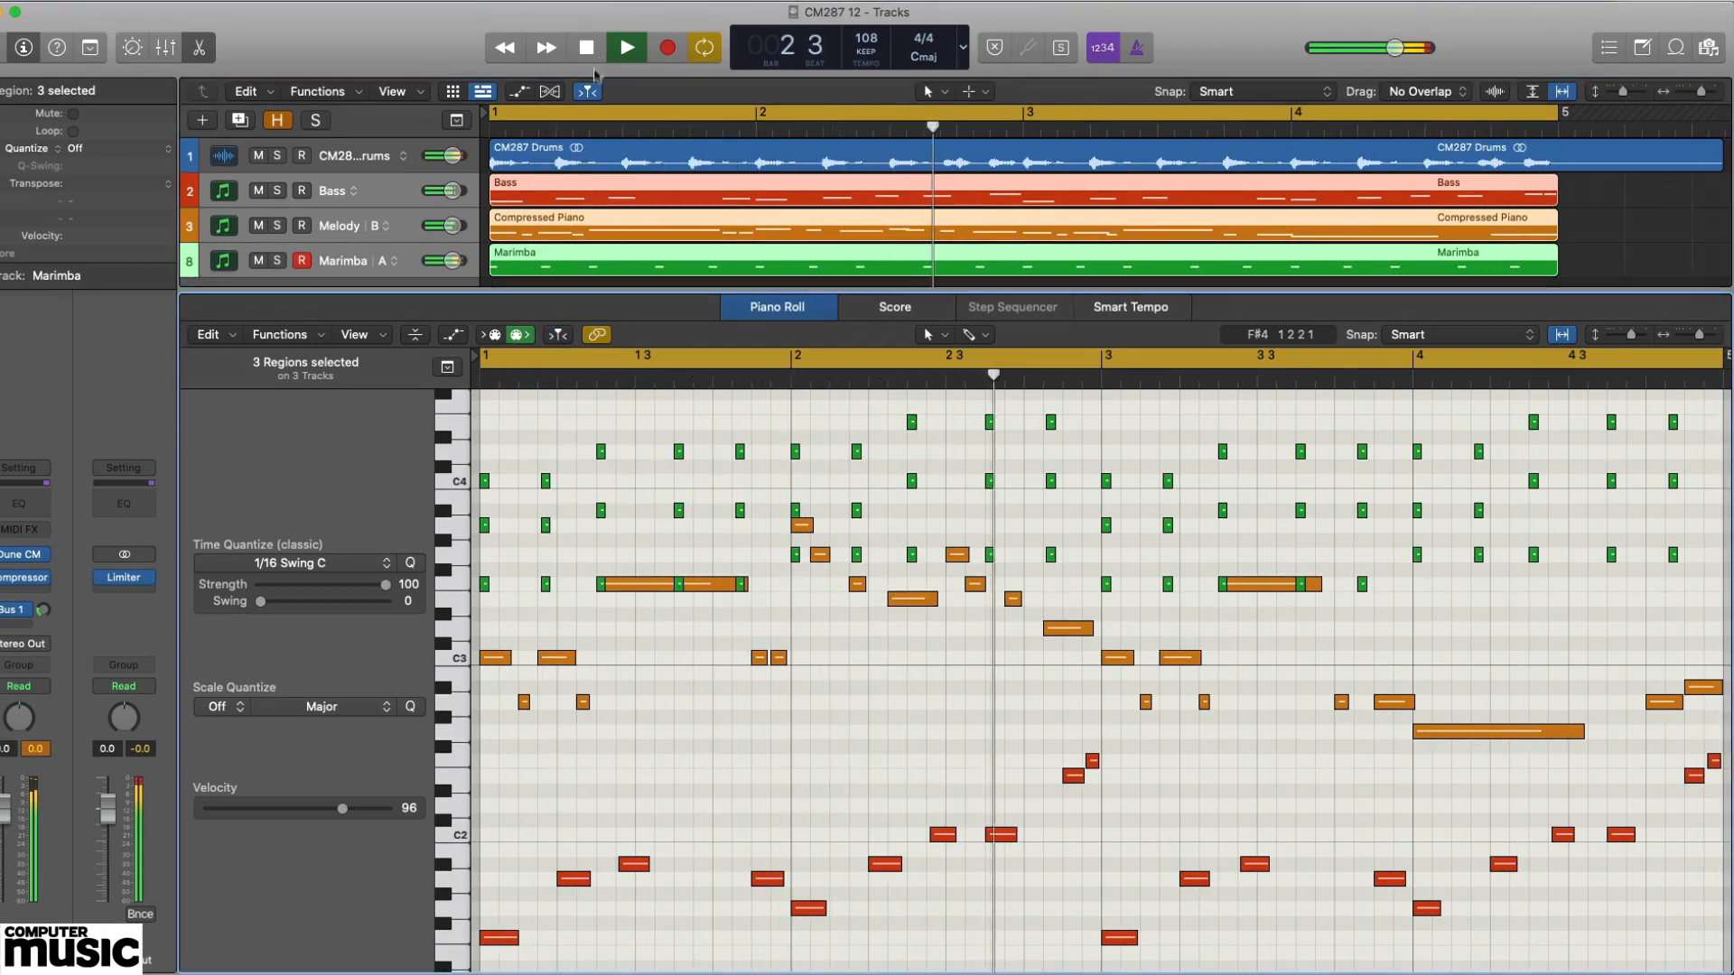
{"action": "left_click", "coordinate": [856, 163]}
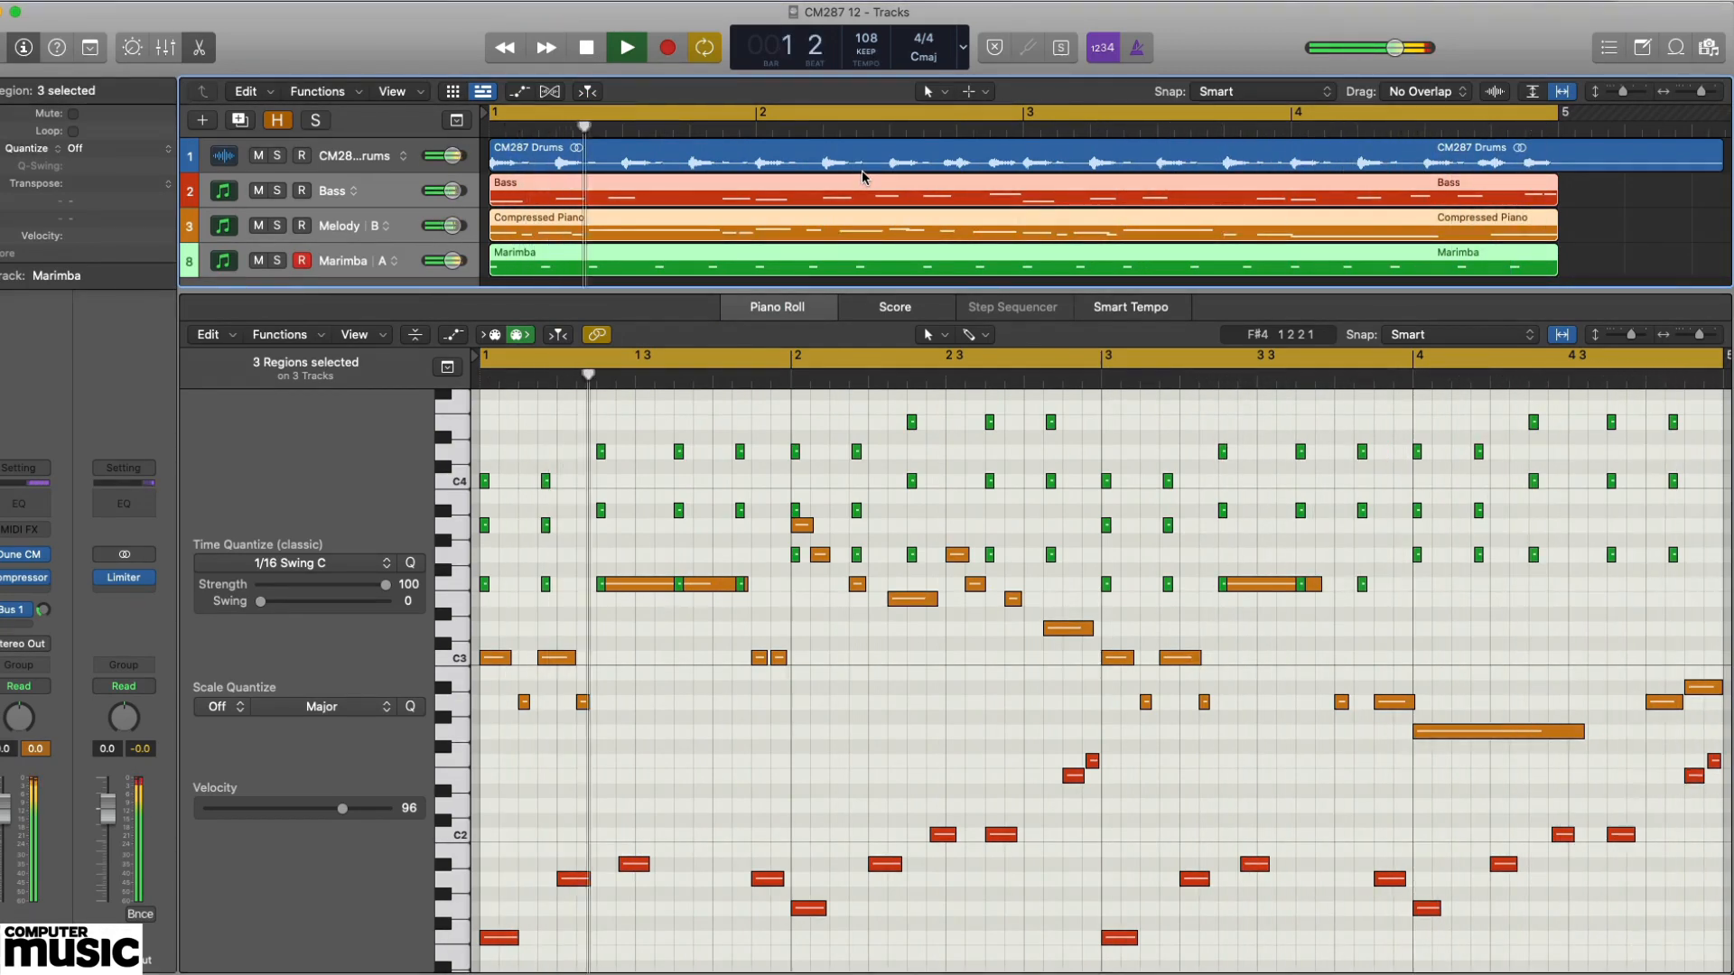
{"action": "key", "text": "c"}
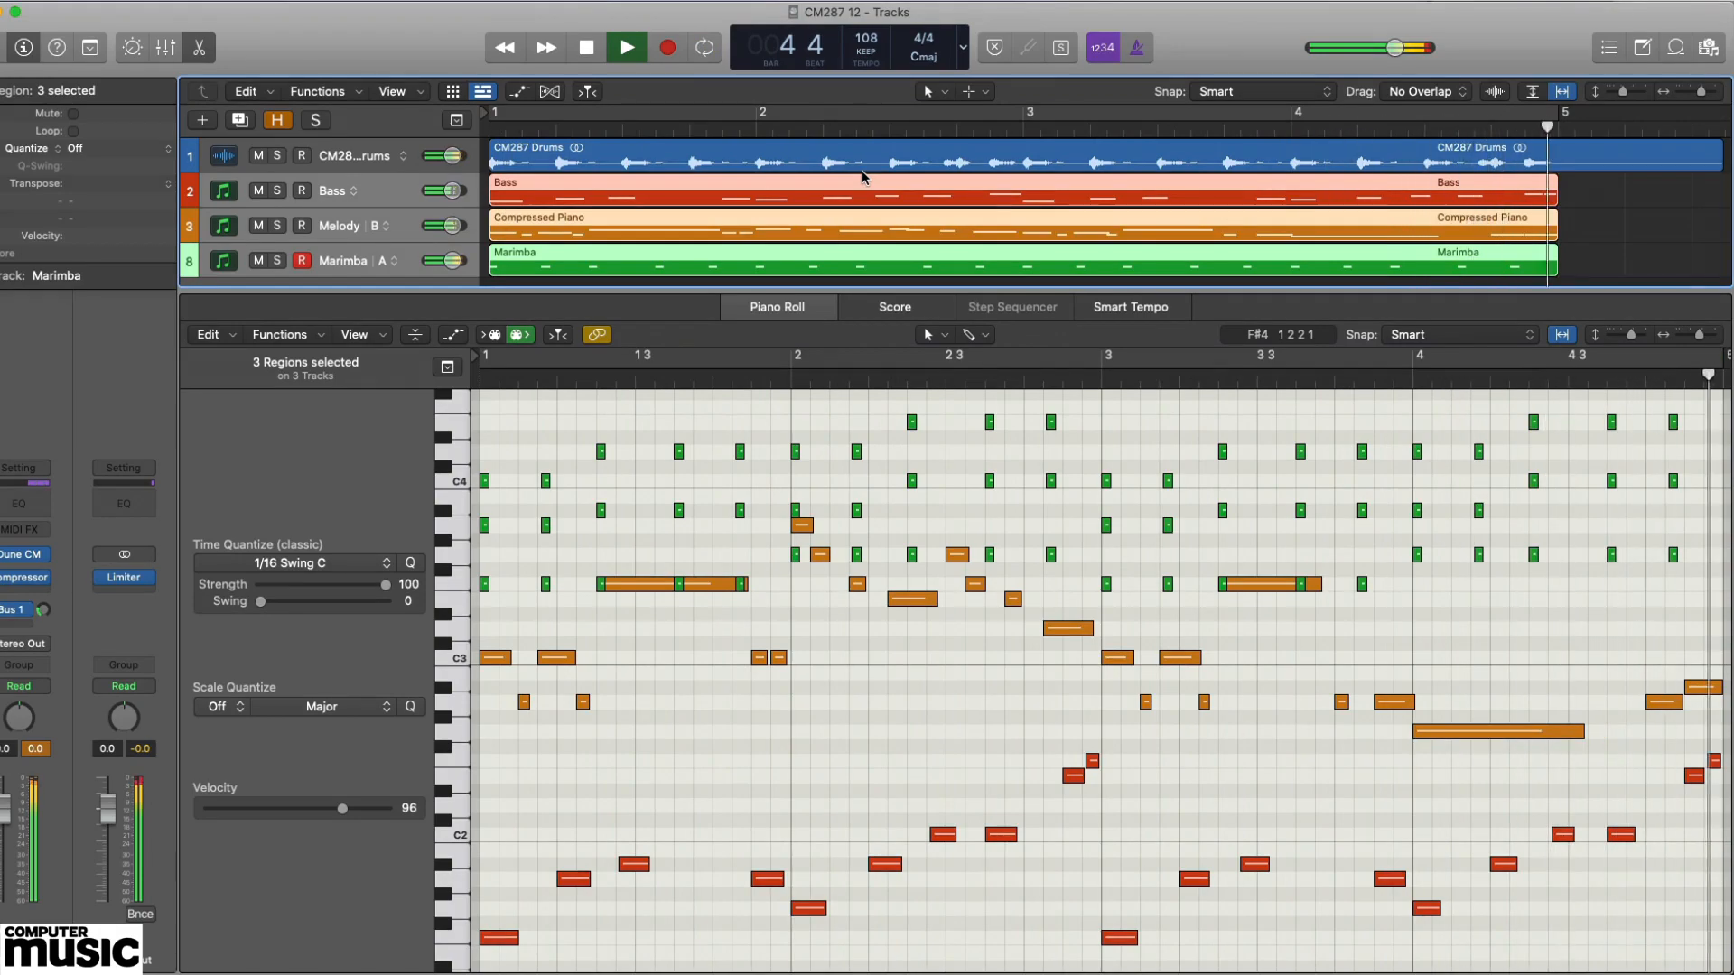
{"action": "key", "text": "space"}
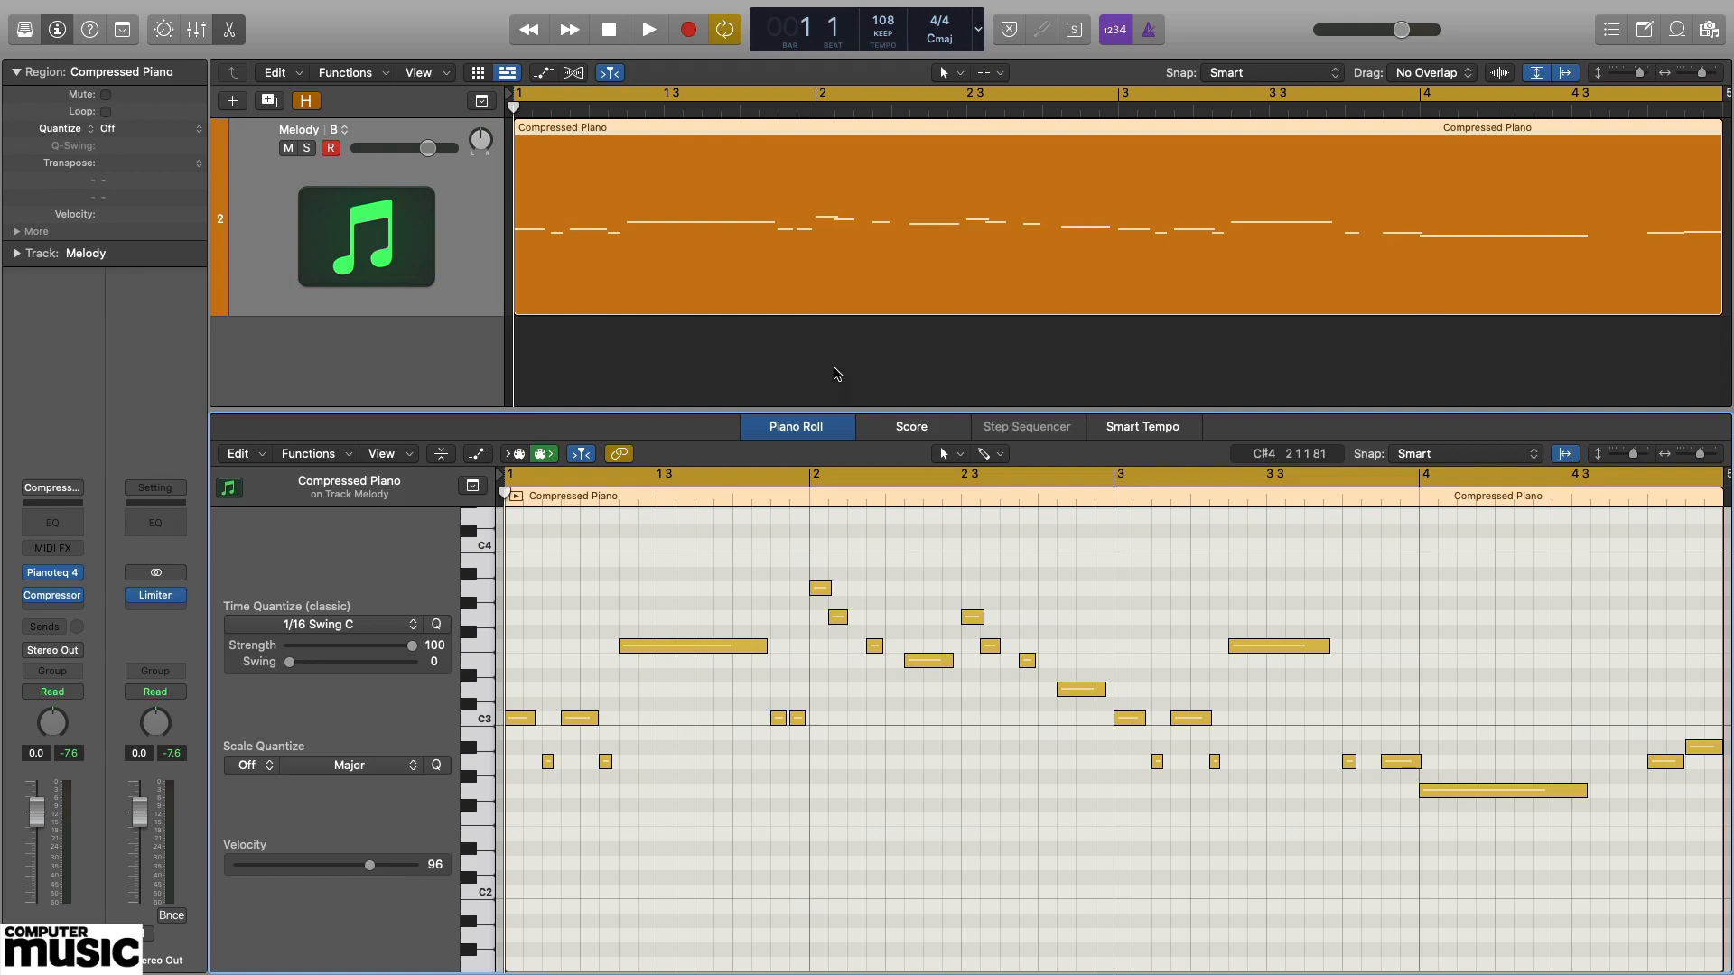
- Listen to the Compressed Piano melody, stop playback and return the playhead to the beginning
{"action": "key", "text": "space"}
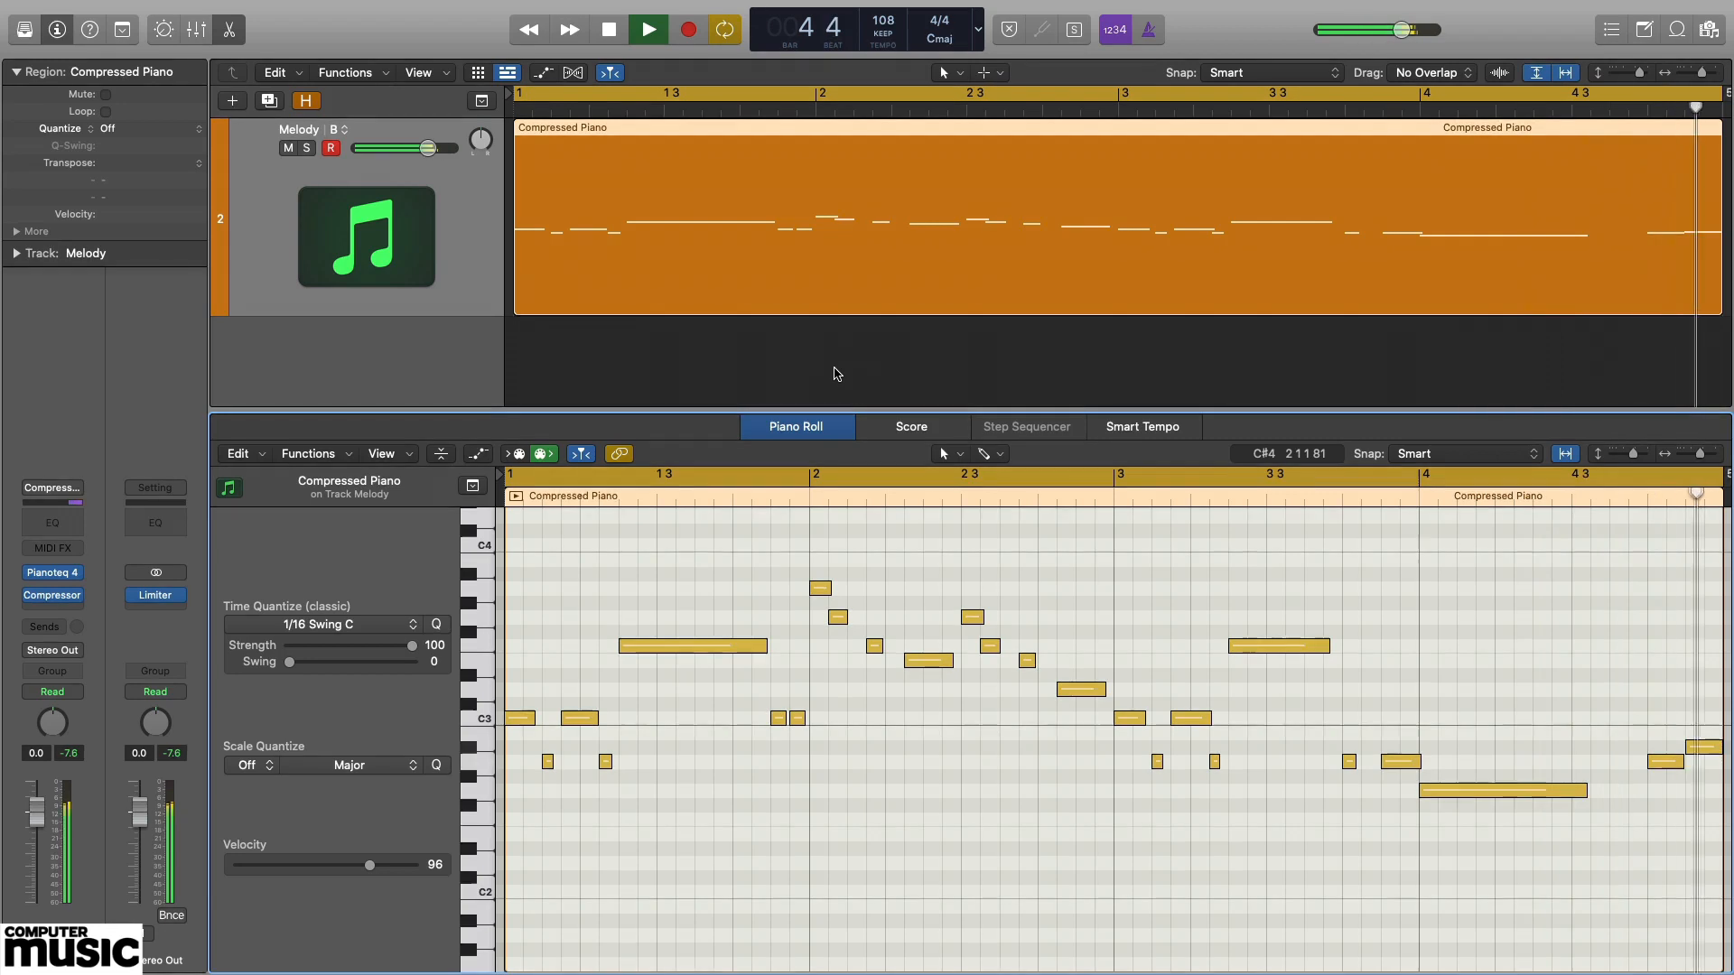
{"action": "key", "text": "space"}
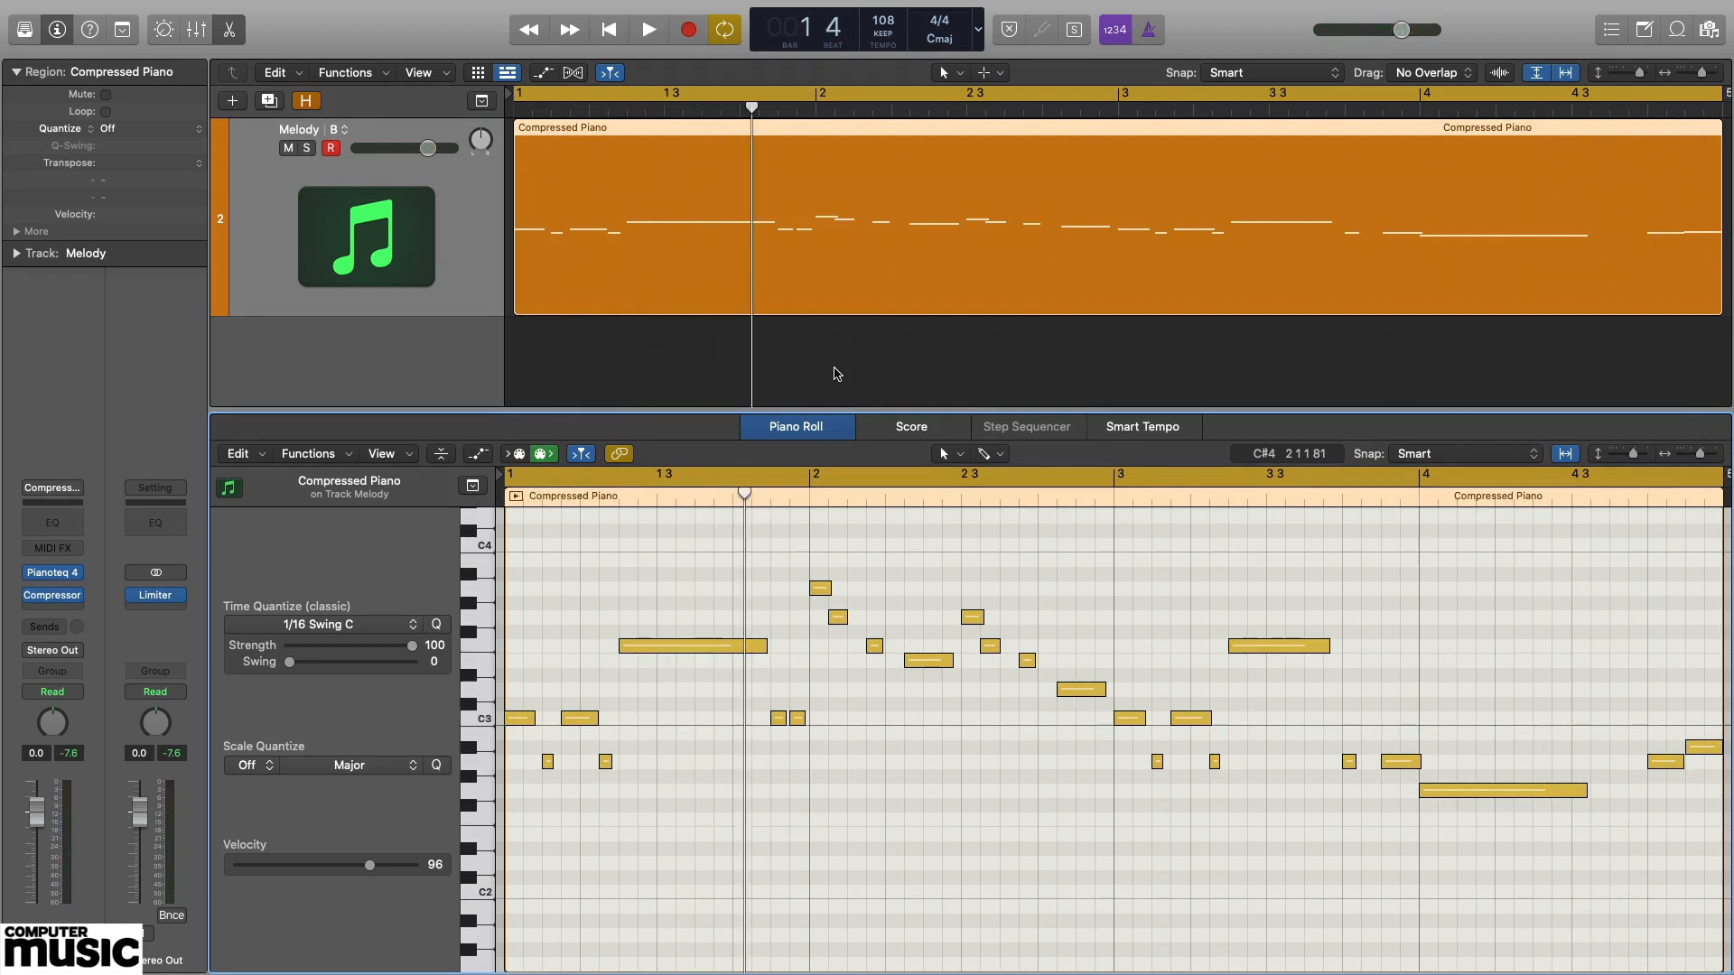
{"action": "key", "text": "Return"}
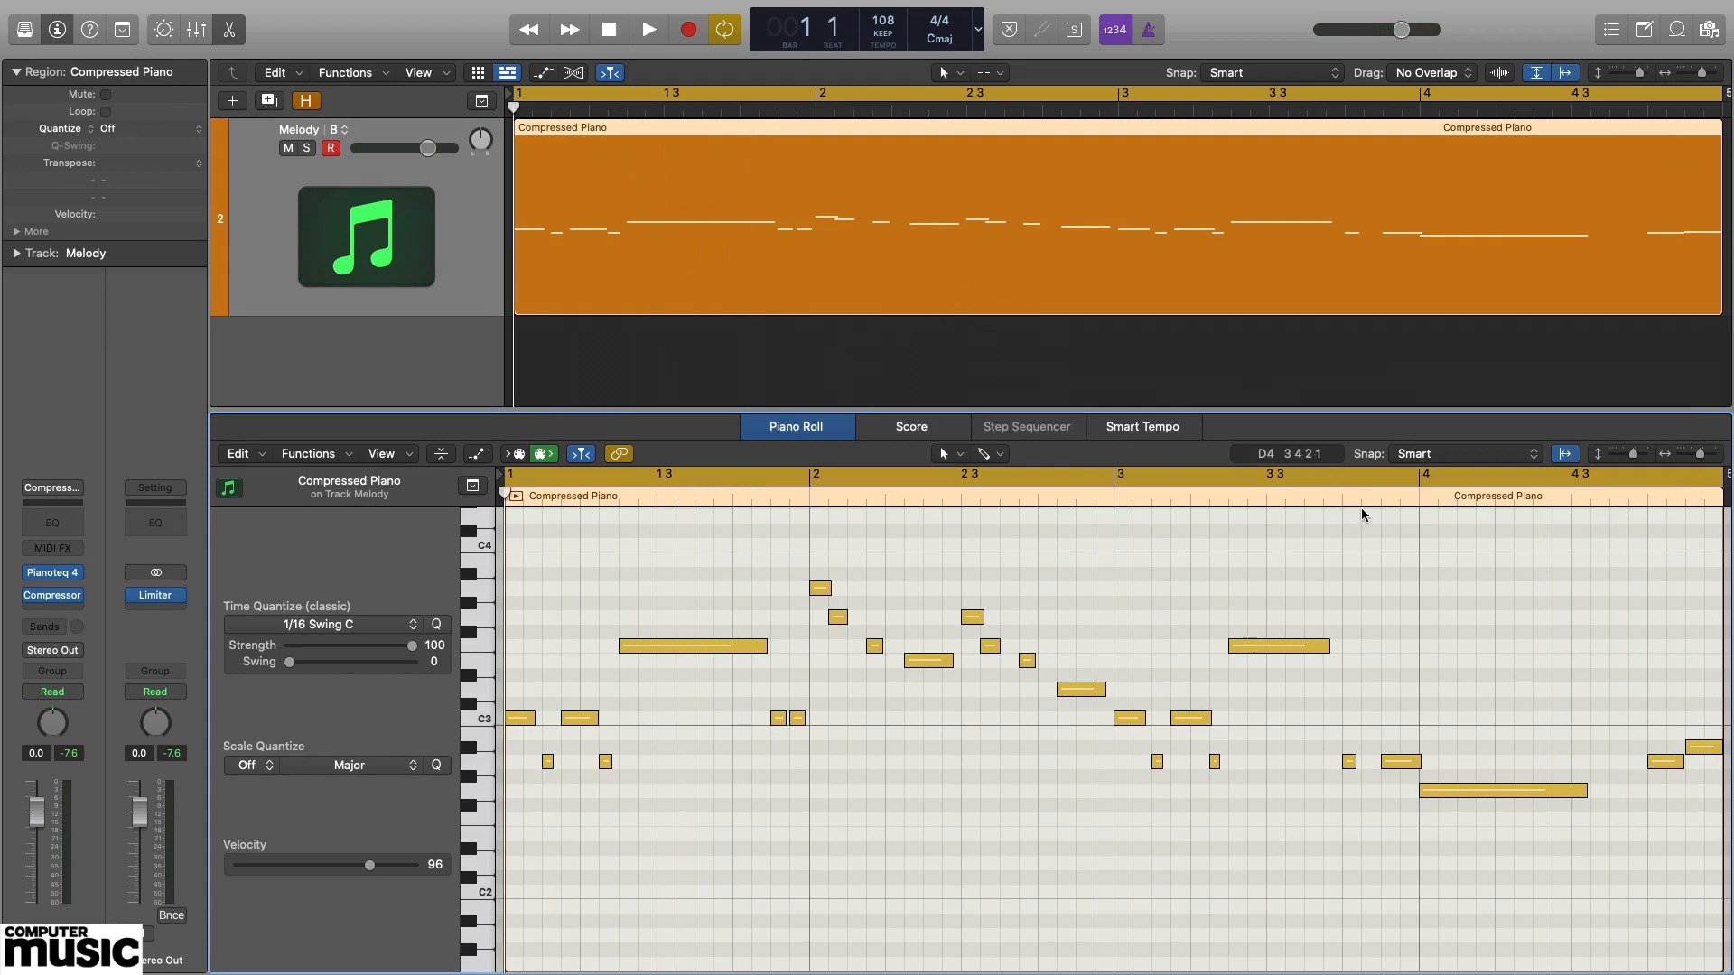
- Audition one melody note for each different pitch, from the low G2 in bar 4 up to the highest note at bar 2
{"action": "left_click", "coordinate": [1546, 795]}
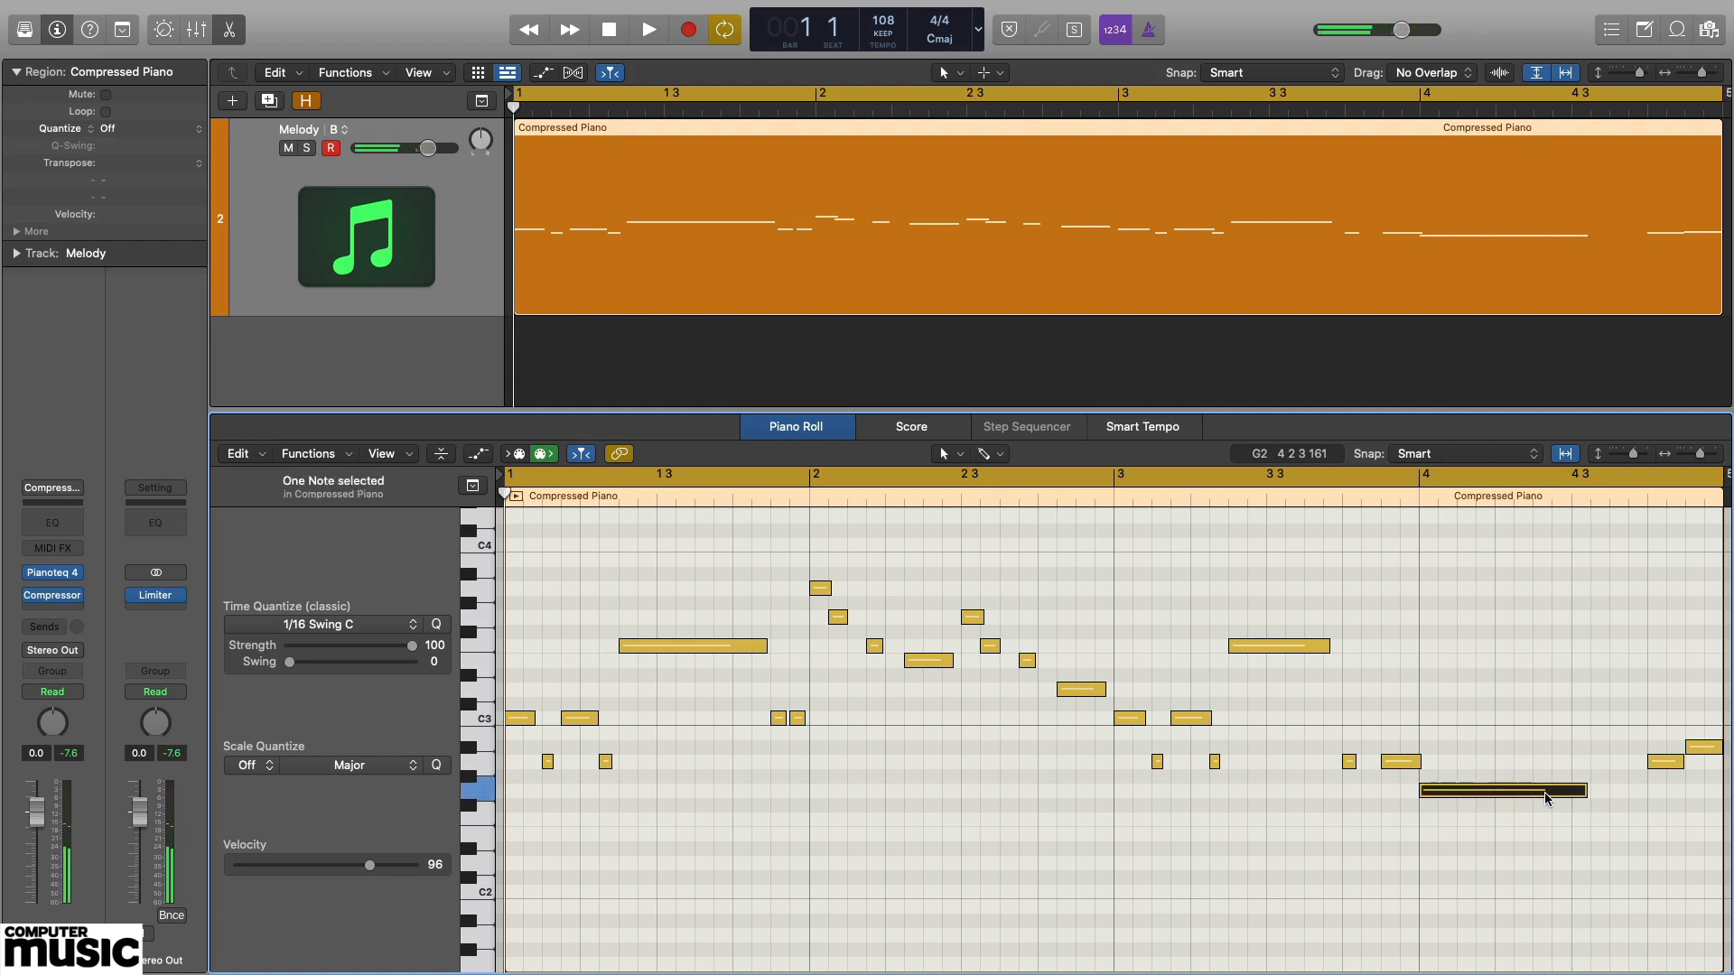
{"action": "left_click", "coordinate": [1662, 763]}
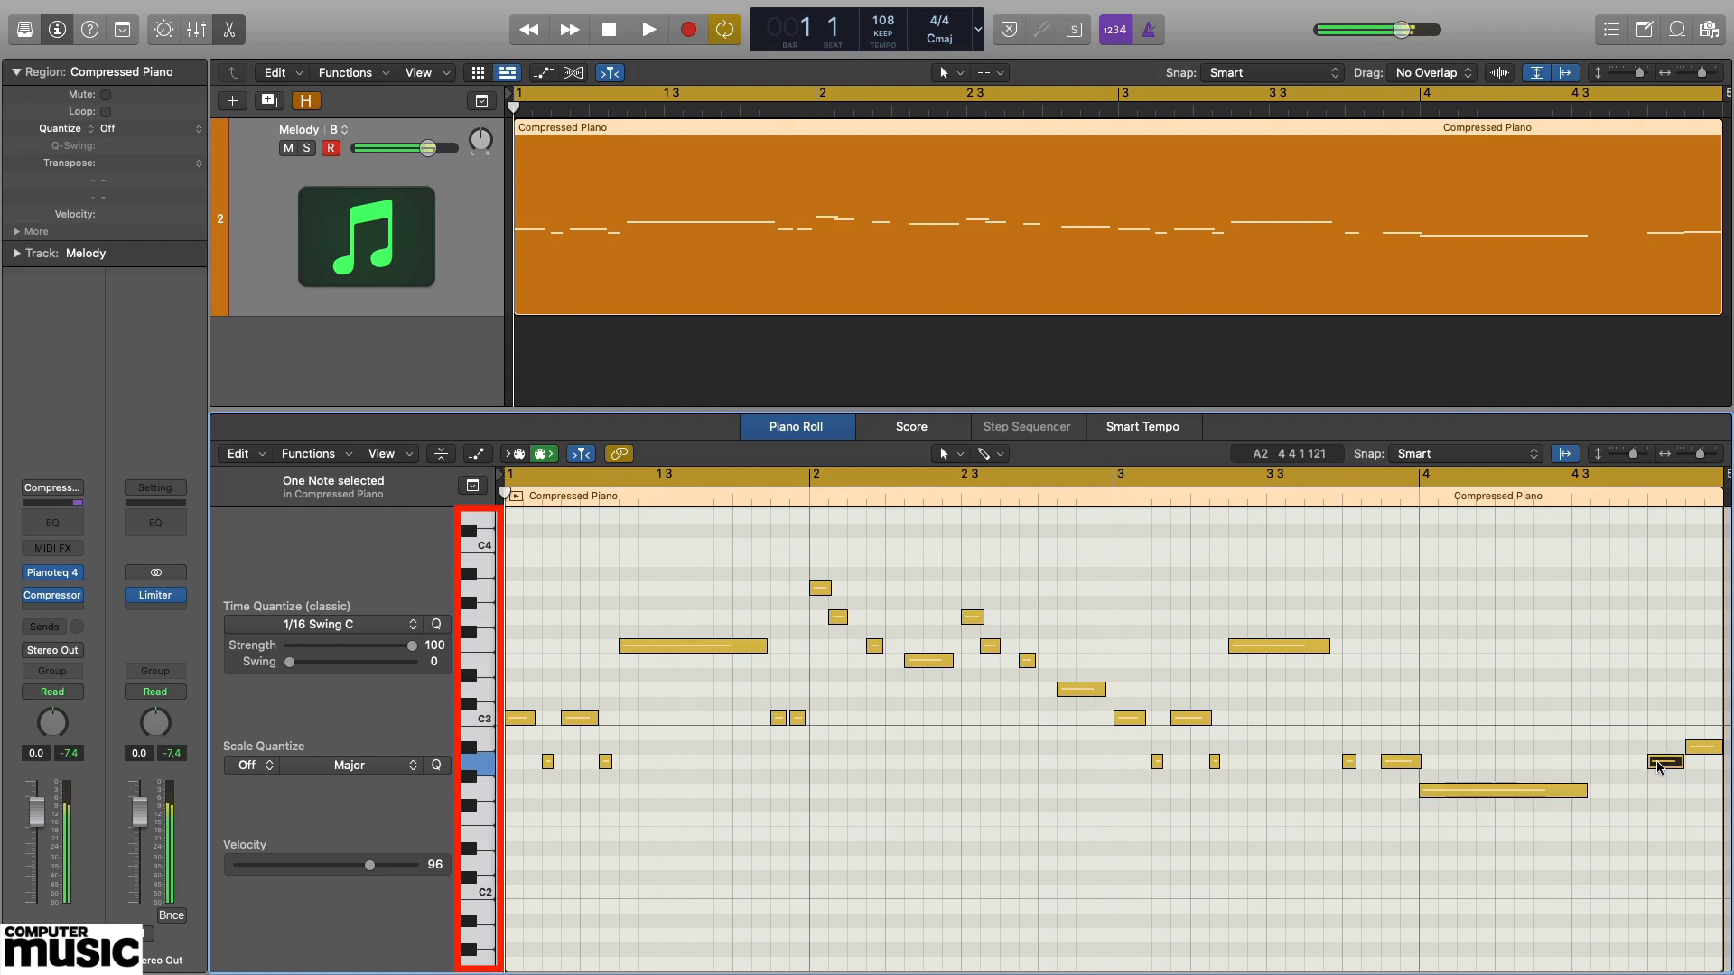
{"action": "left_click", "coordinate": [1715, 753]}
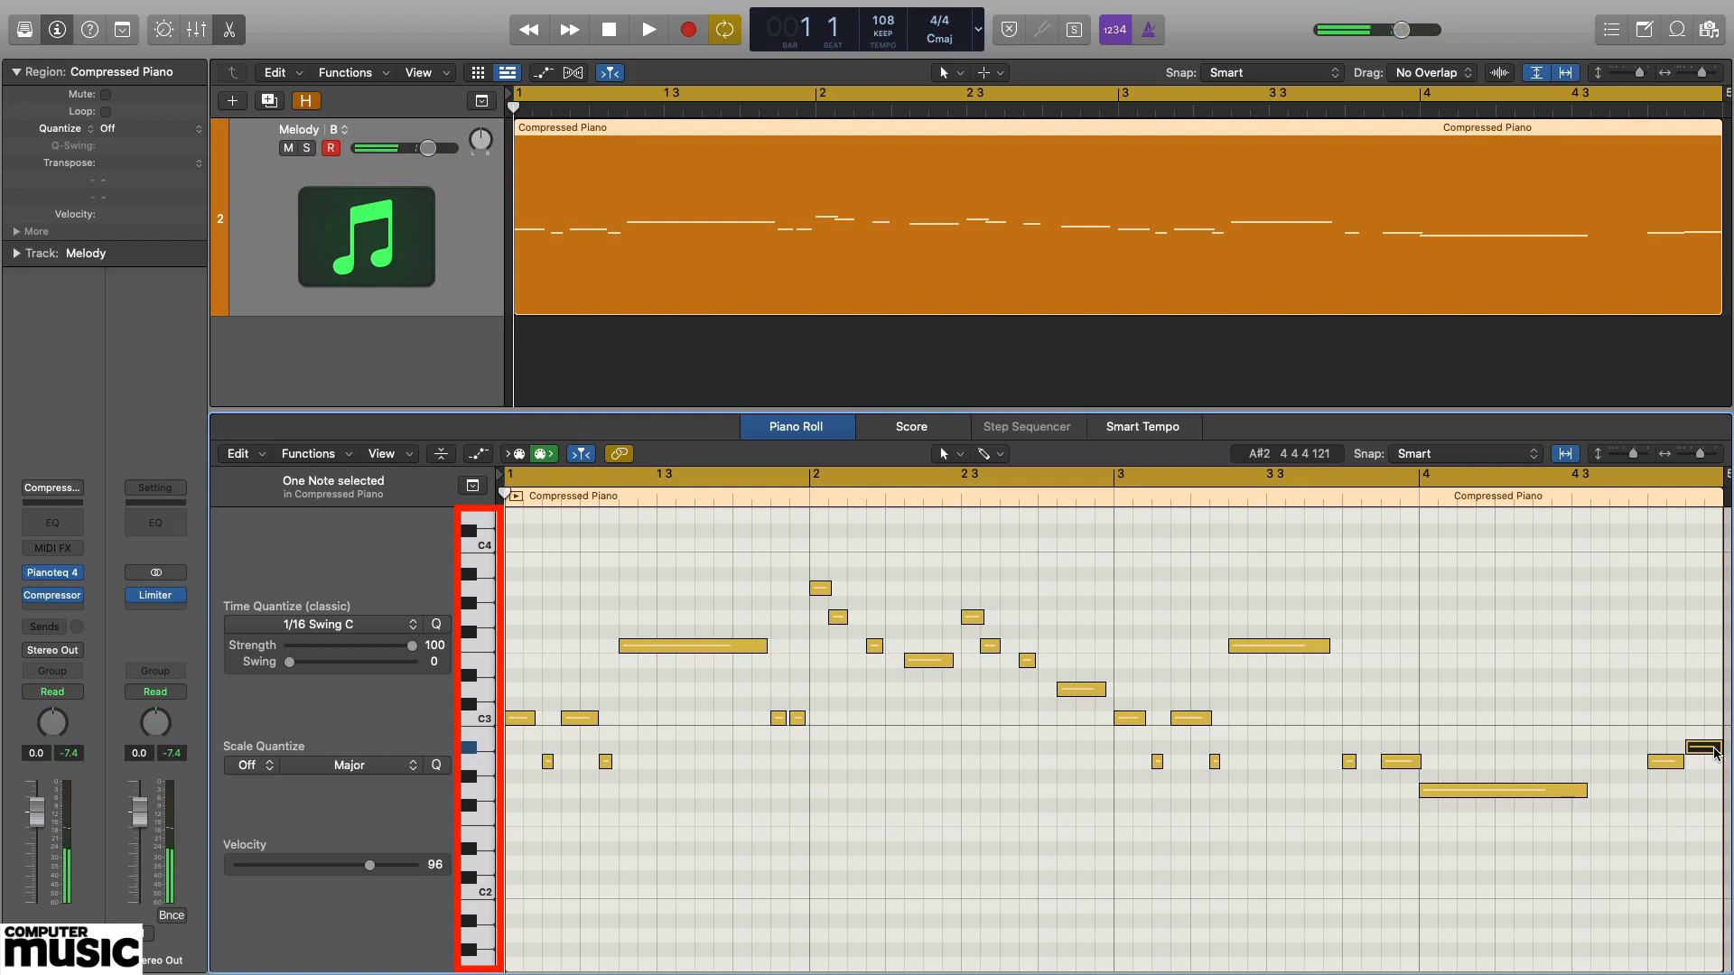
{"action": "left_click", "coordinate": [1201, 720]}
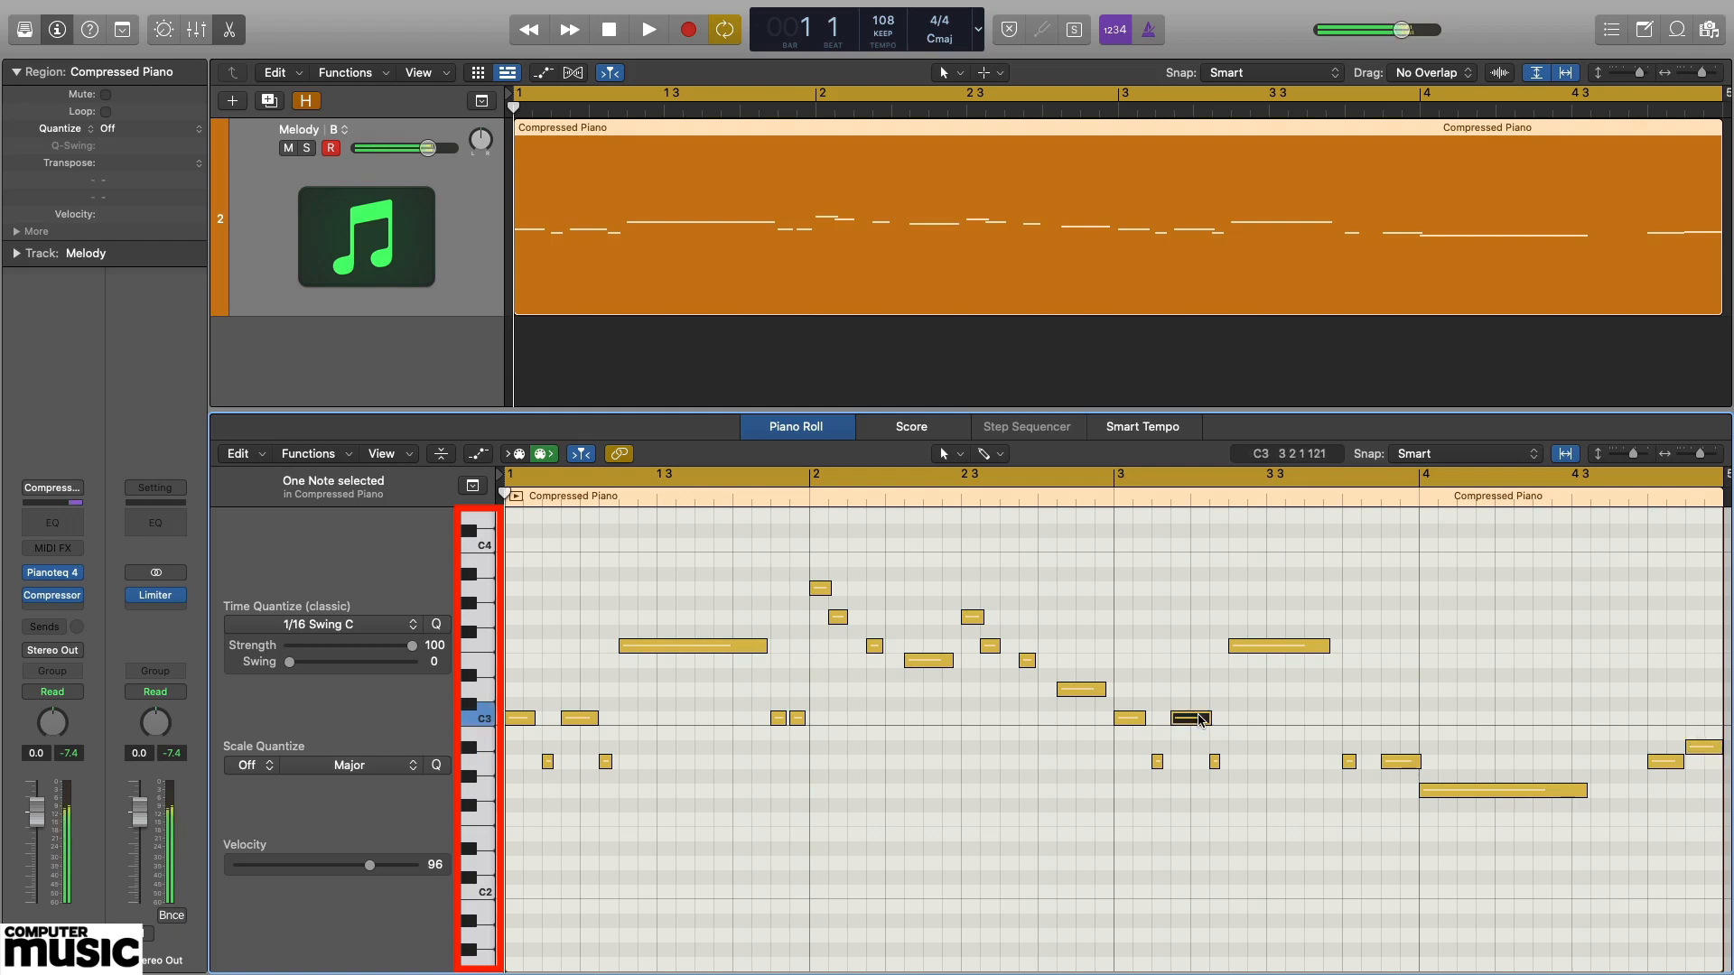
{"action": "left_click", "coordinate": [1095, 692]}
{"action": "left_click", "coordinate": [1029, 660]}
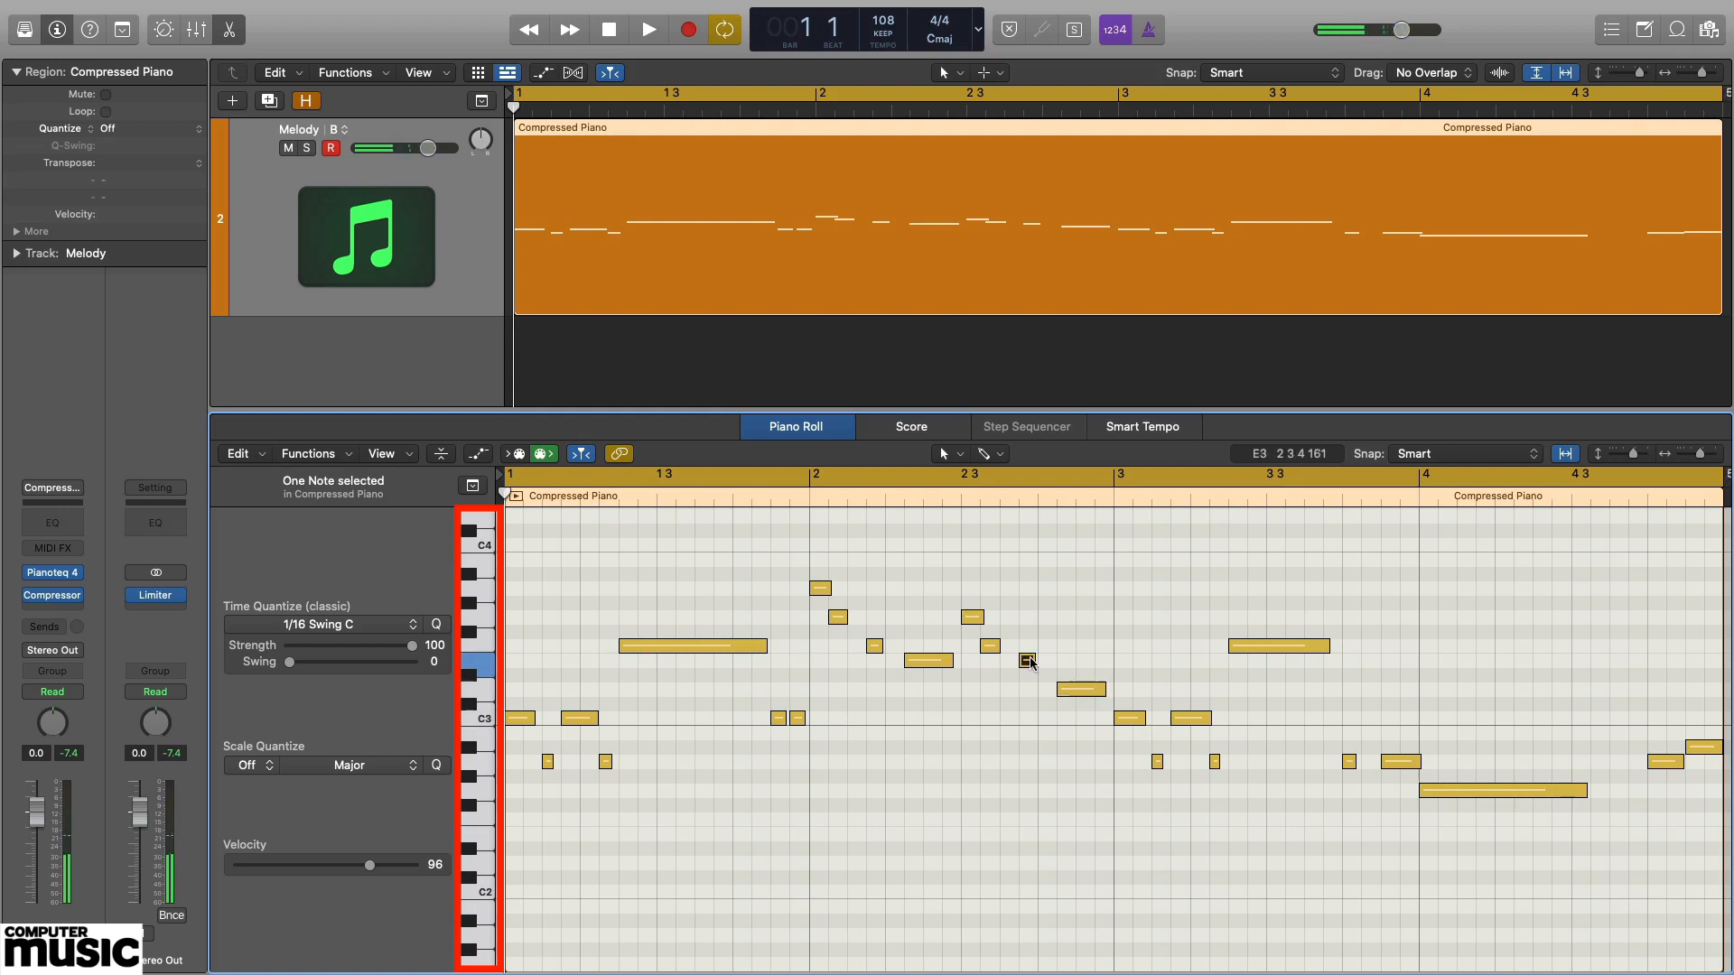
{"action": "left_click", "coordinate": [991, 647]}
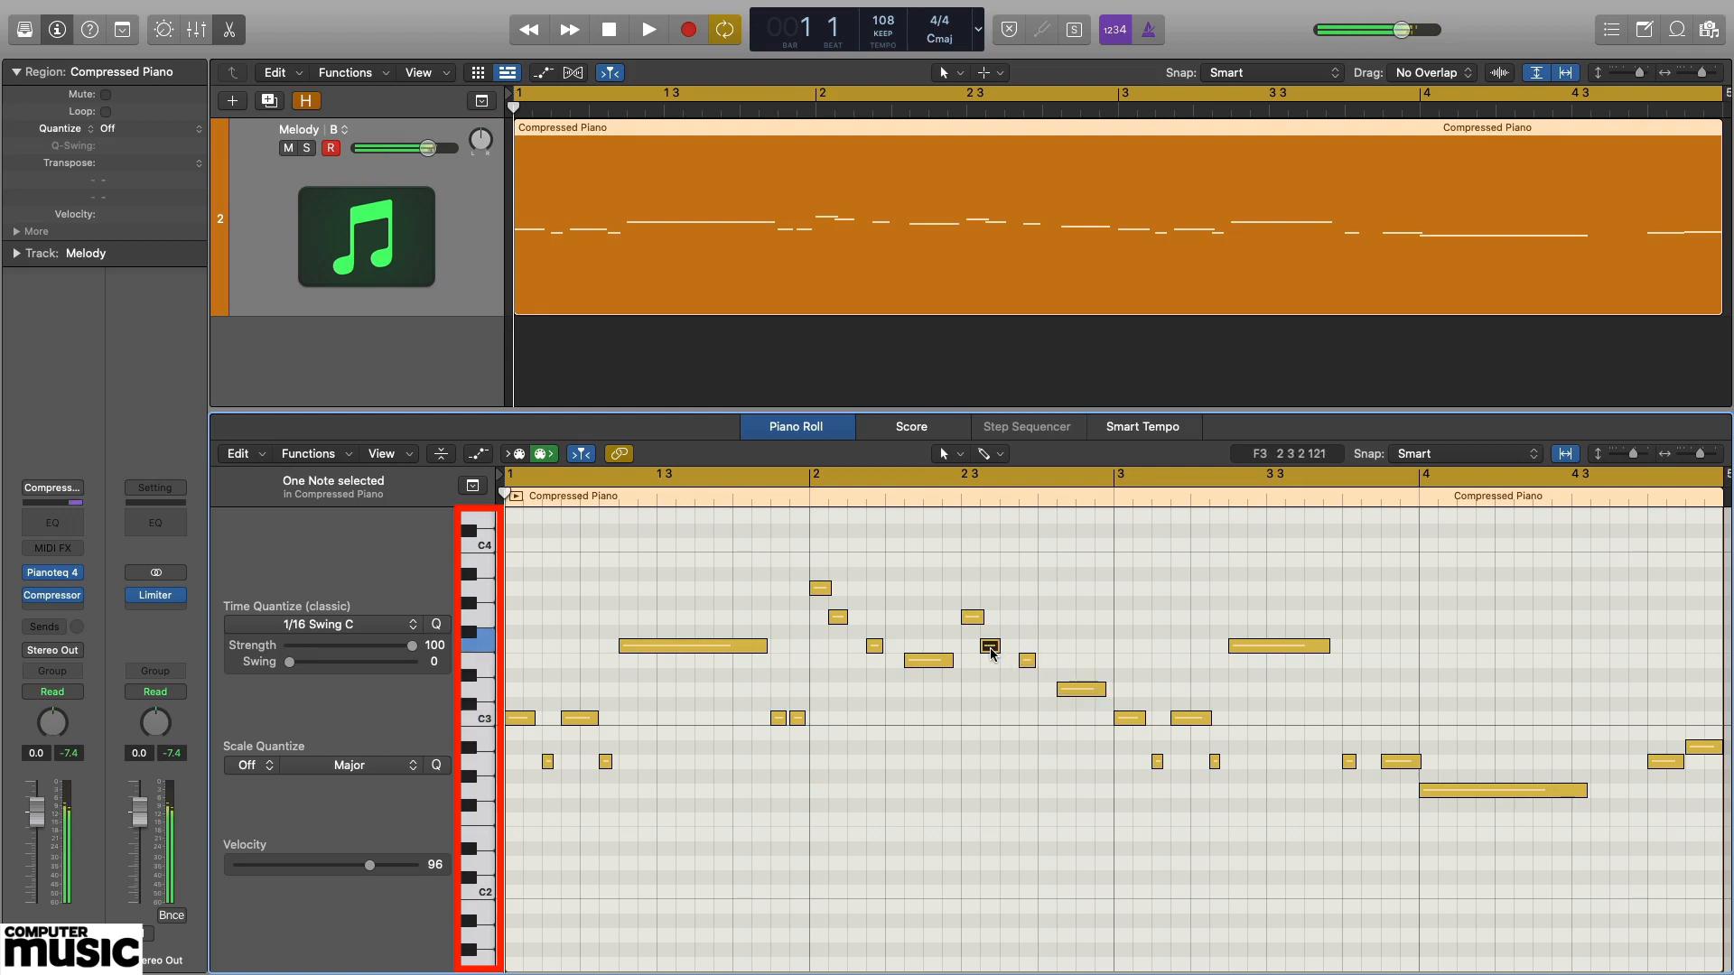
{"action": "left_click", "coordinate": [974, 619]}
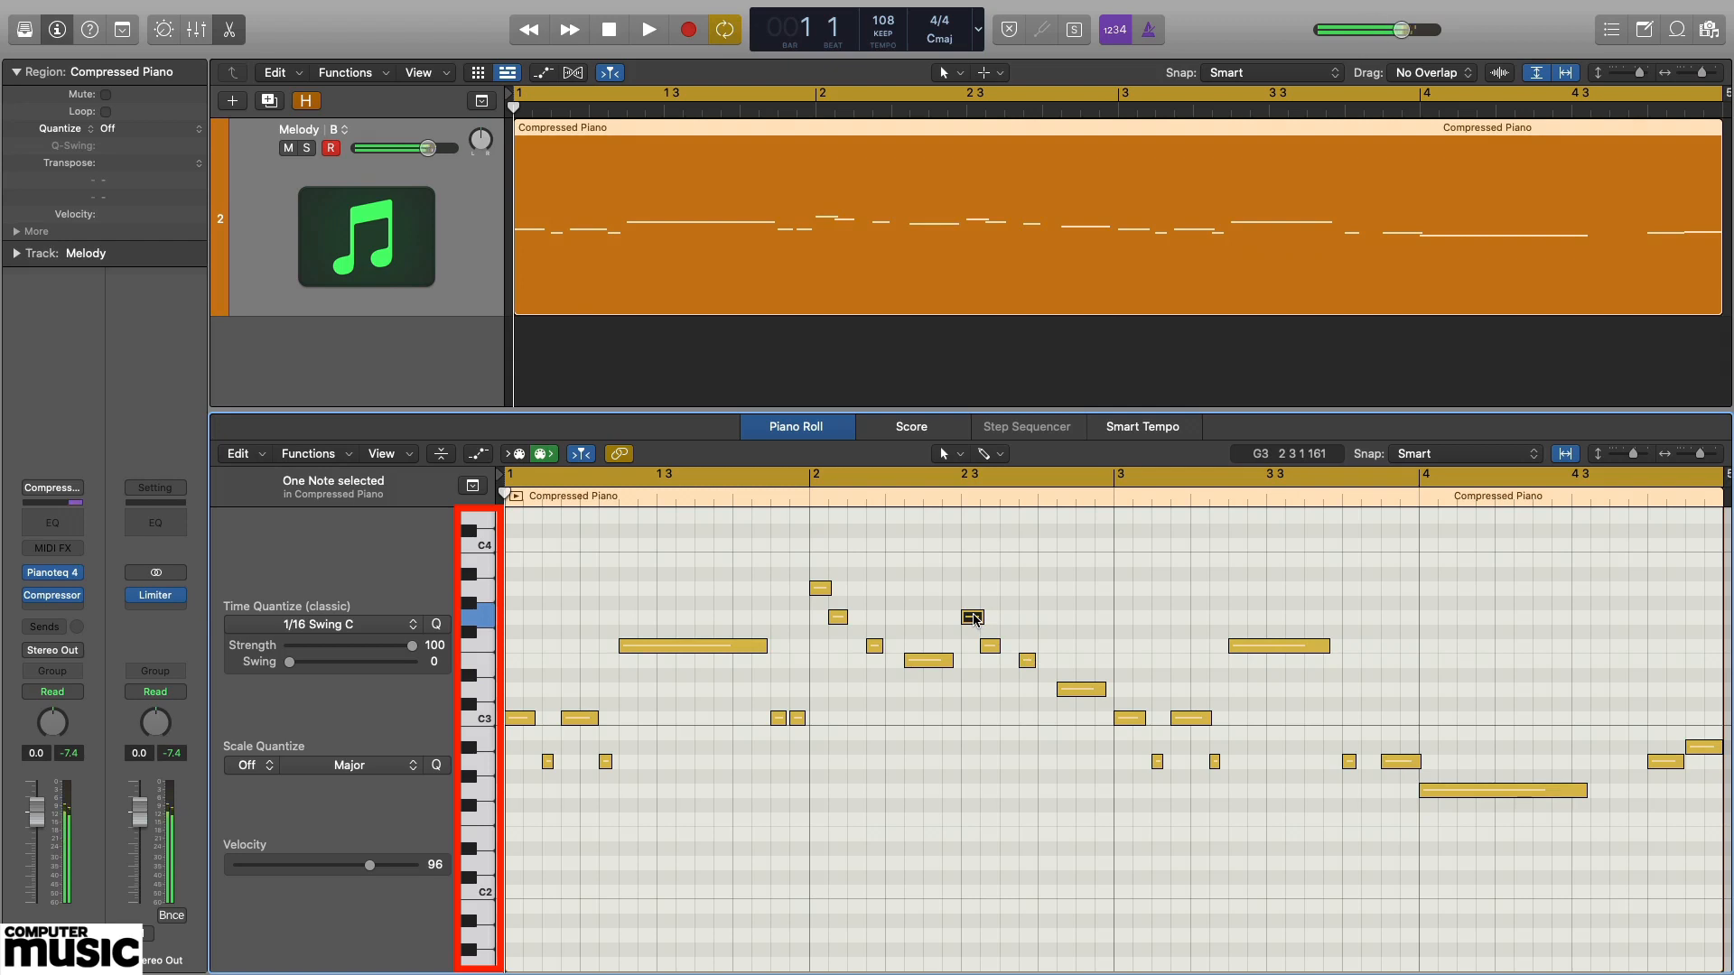
{"action": "left_click", "coordinate": [820, 589]}
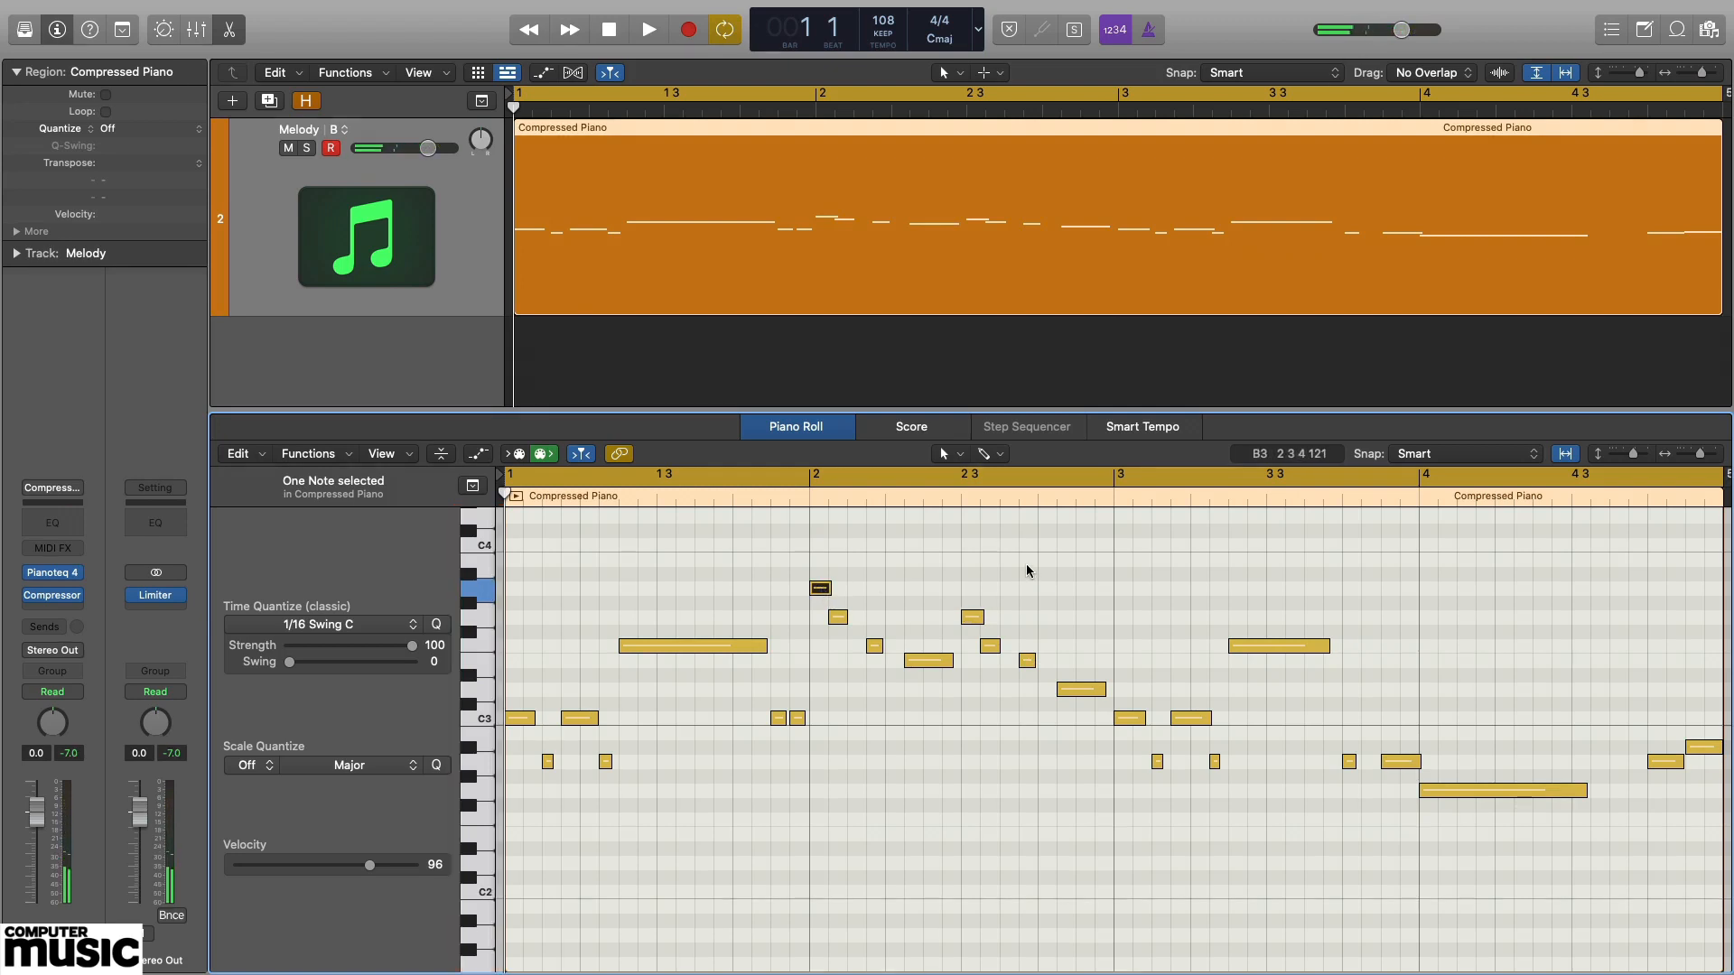
- Select all the notes in the Compressed Piano region together, and finish with only its last note
{"action": "key", "text": "super+a"}
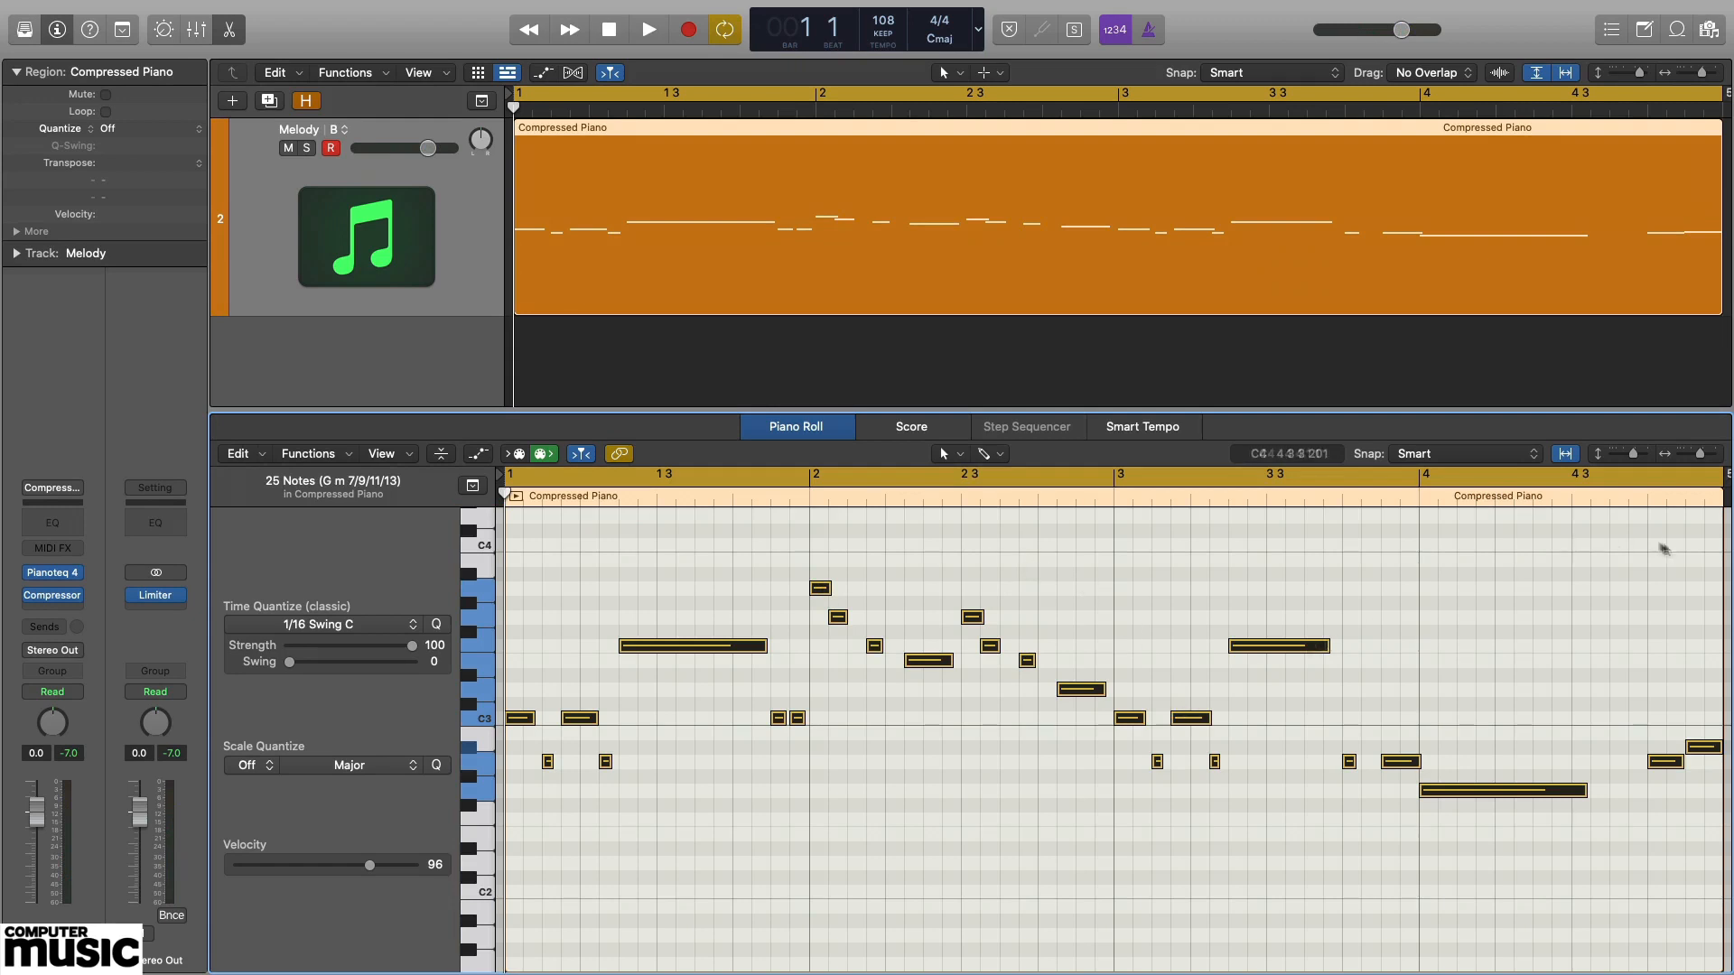
{"action": "left_click", "coordinate": [1705, 764]}
{"action": "left_click", "coordinate": [1703, 747]}
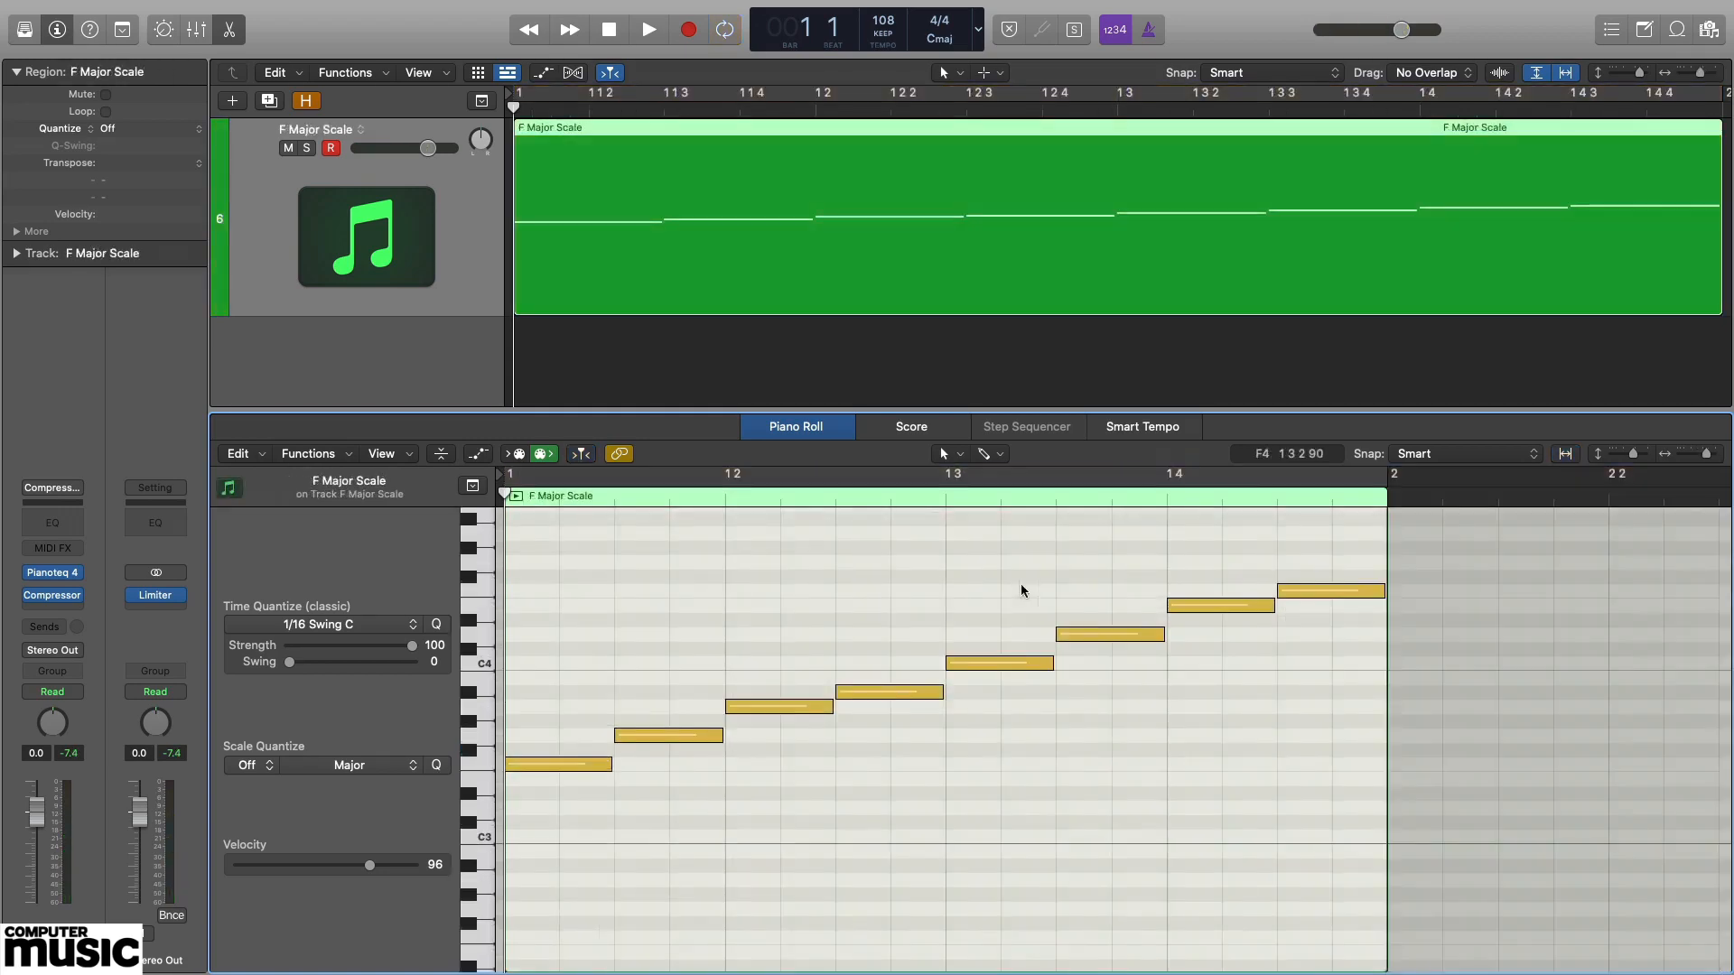
- Listen to the F Major Scale region from the start and stop playback
{"action": "key", "text": "space"}
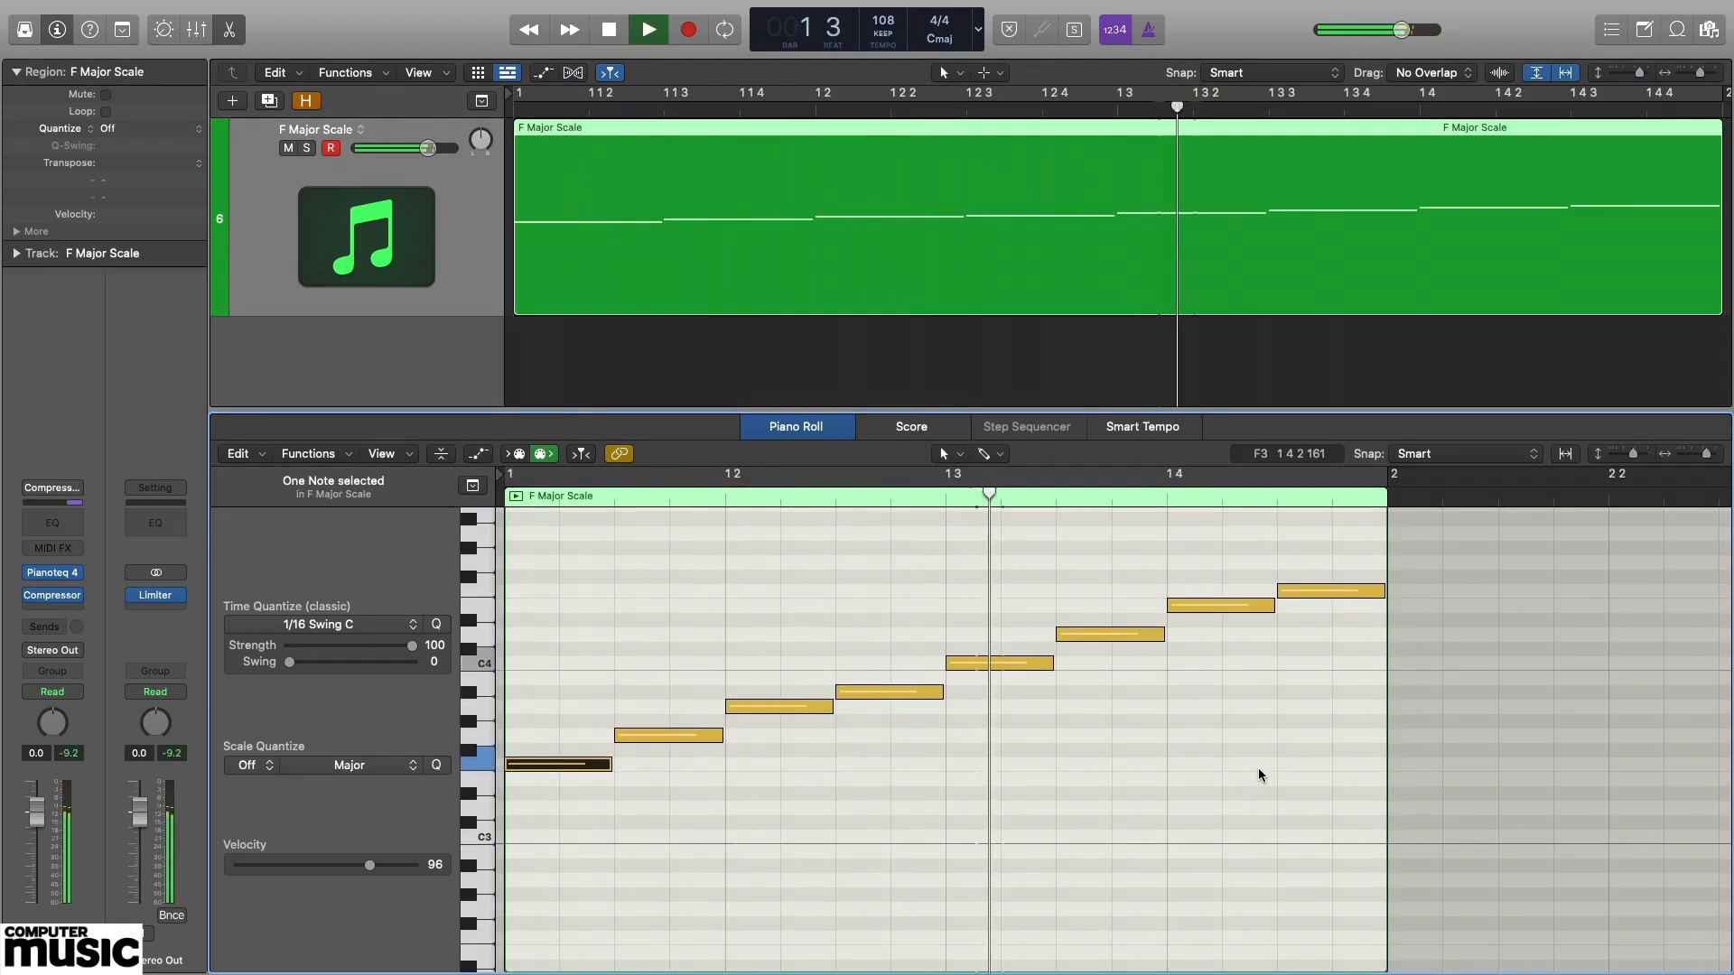
{"action": "key", "text": "space"}
{"action": "left_click", "coordinate": [1021, 592]}
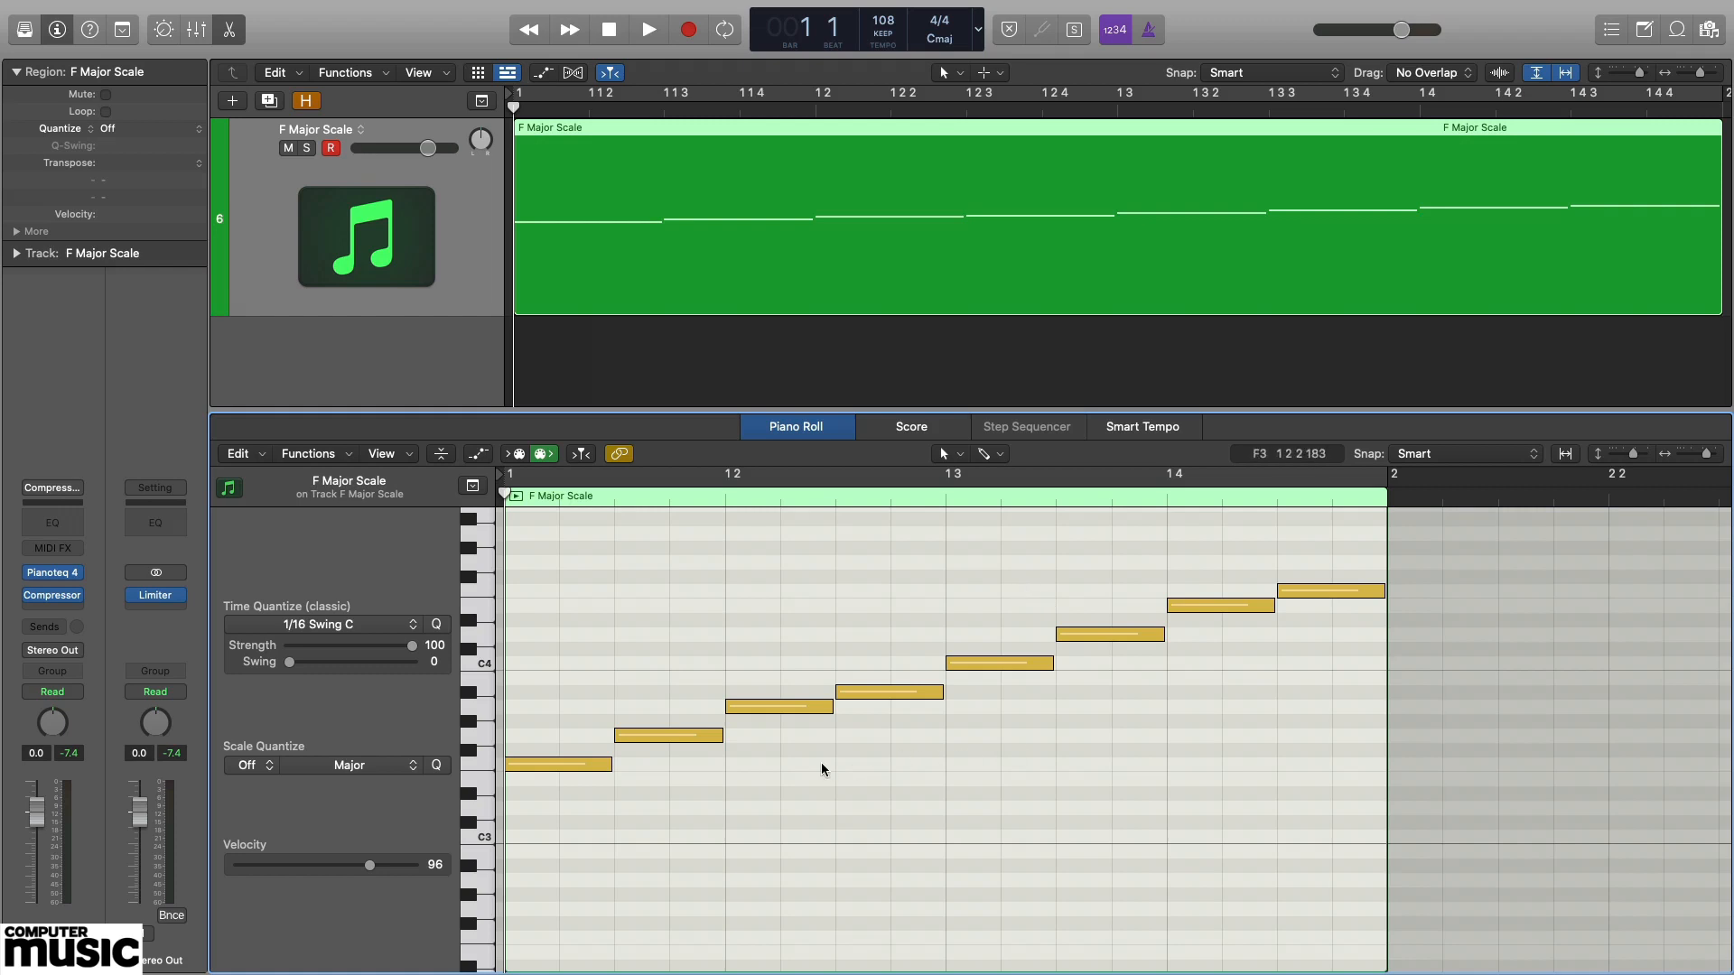
- Audition the F major scale one note at a time, from its F3 root up to the octave
{"action": "left_click", "coordinate": [579, 766]}
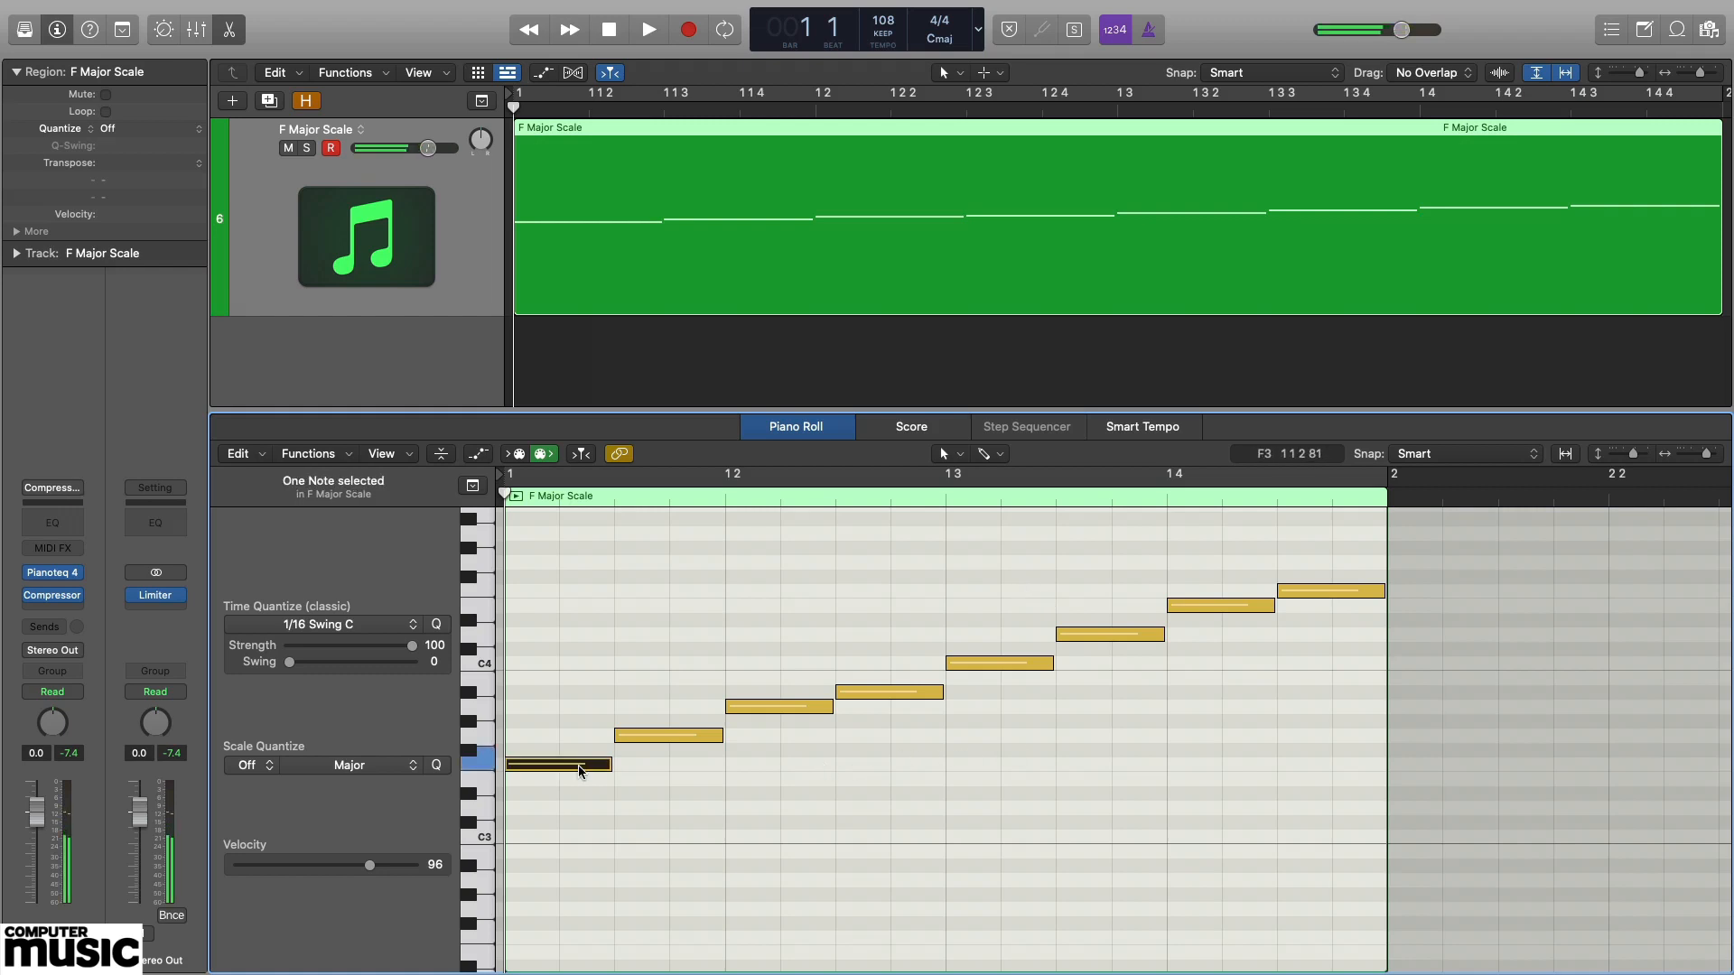
{"action": "key", "text": "Right"}
{"action": "key", "text": "Right"}
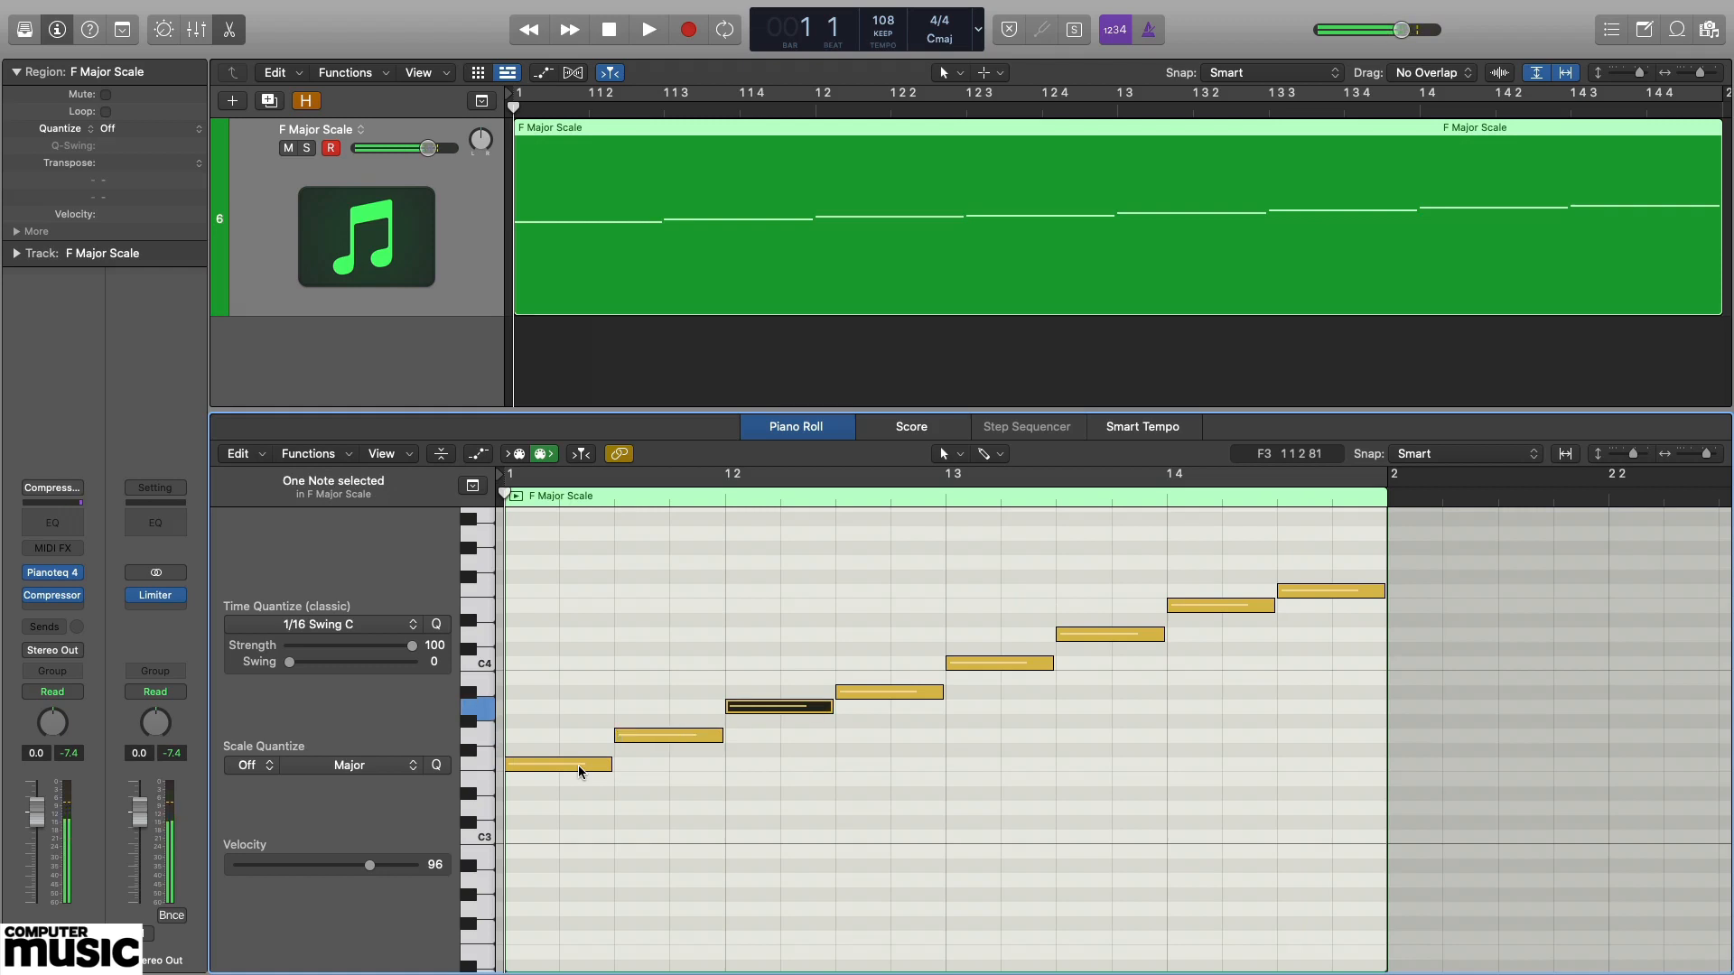
{"action": "key", "text": "Right"}
{"action": "key", "text": "Right"}
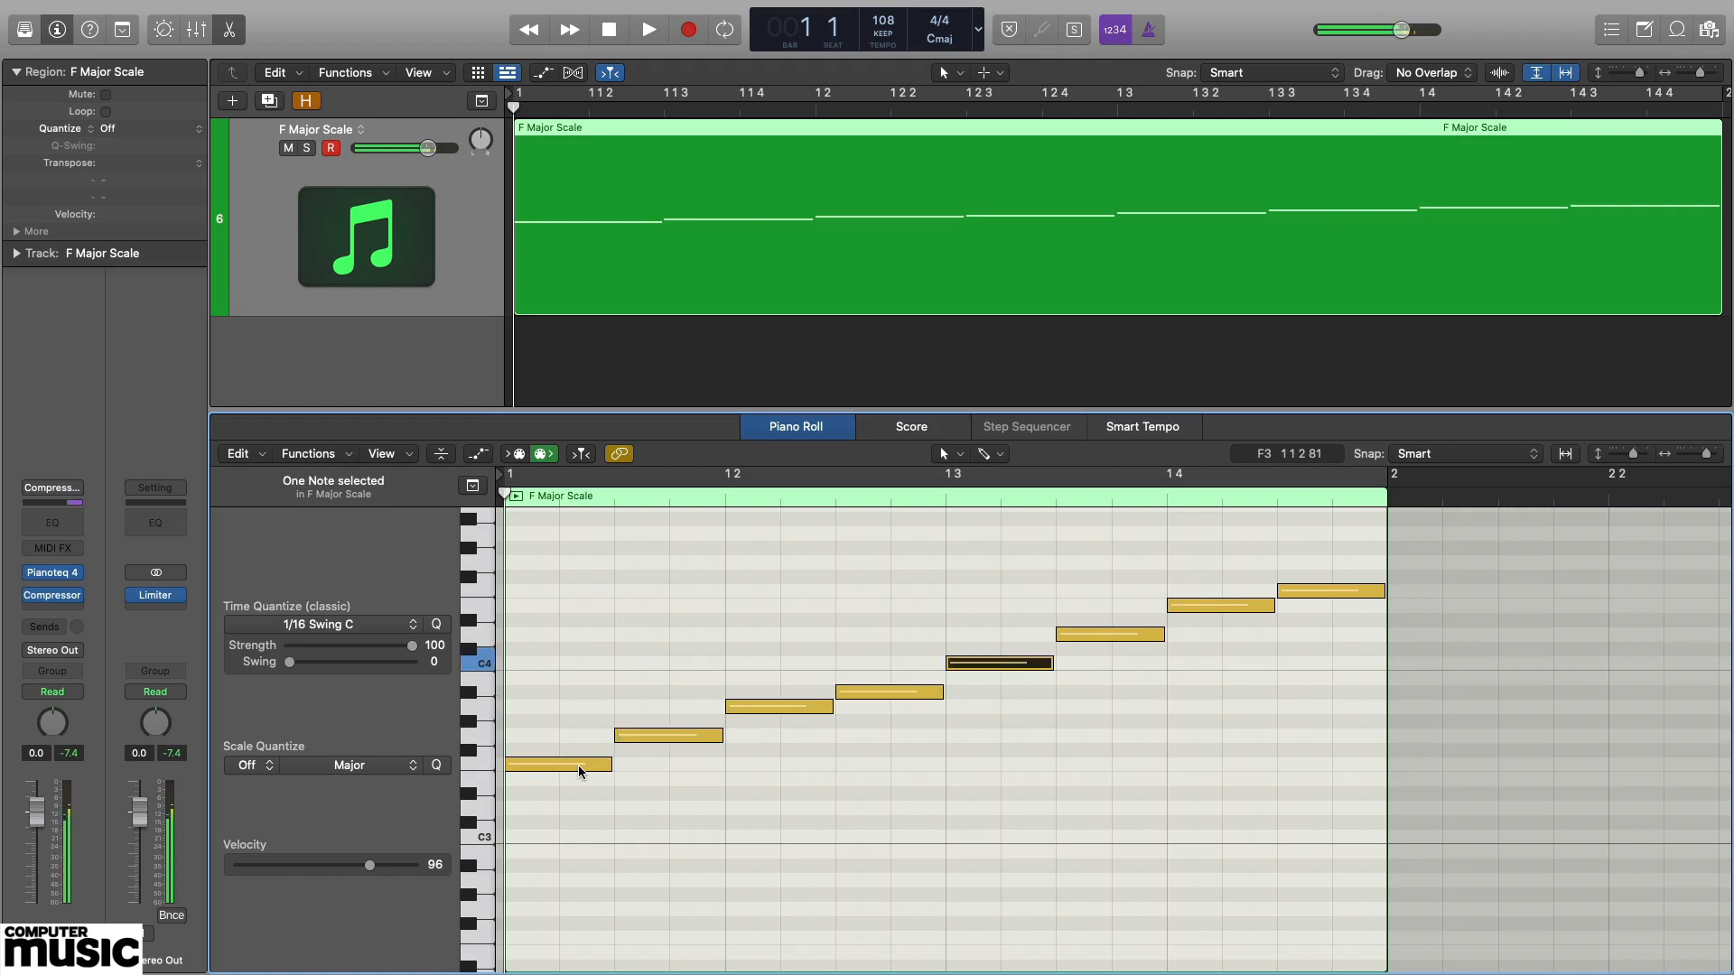
{"action": "key", "text": "Right"}
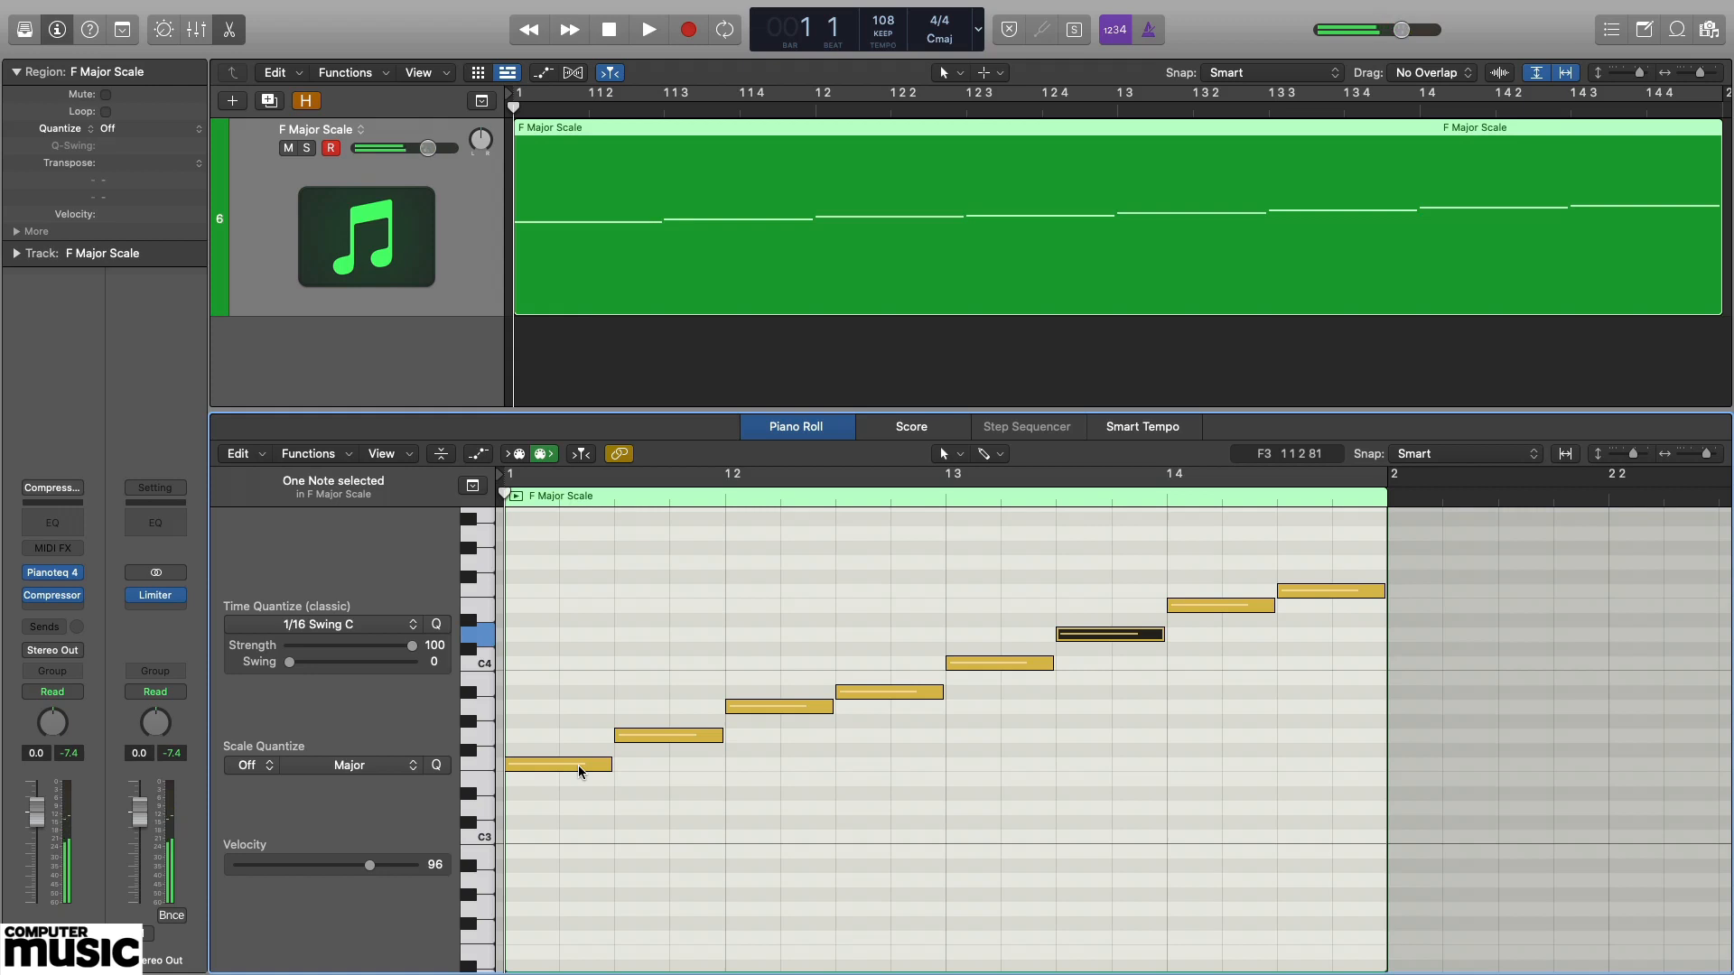
{"action": "key", "text": "Right"}
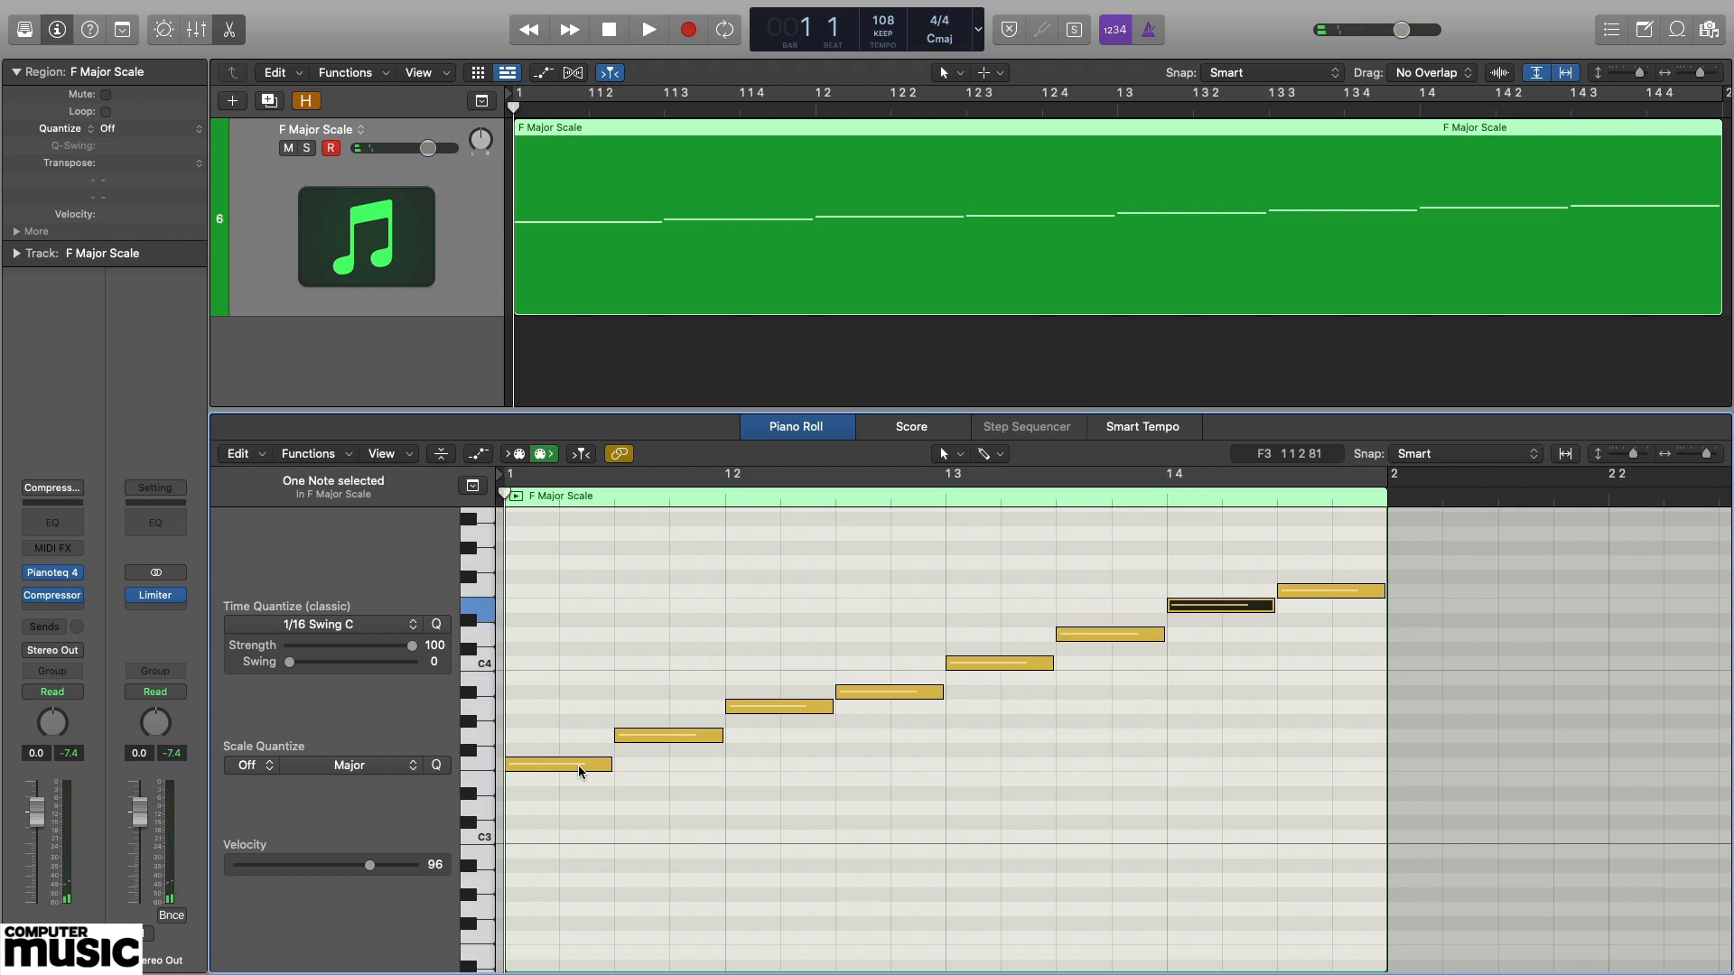
{"action": "key", "text": "Right"}
- Reselect the root note of the F major scale and play the whole scale again
{"action": "left_click", "coordinate": [579, 766]}
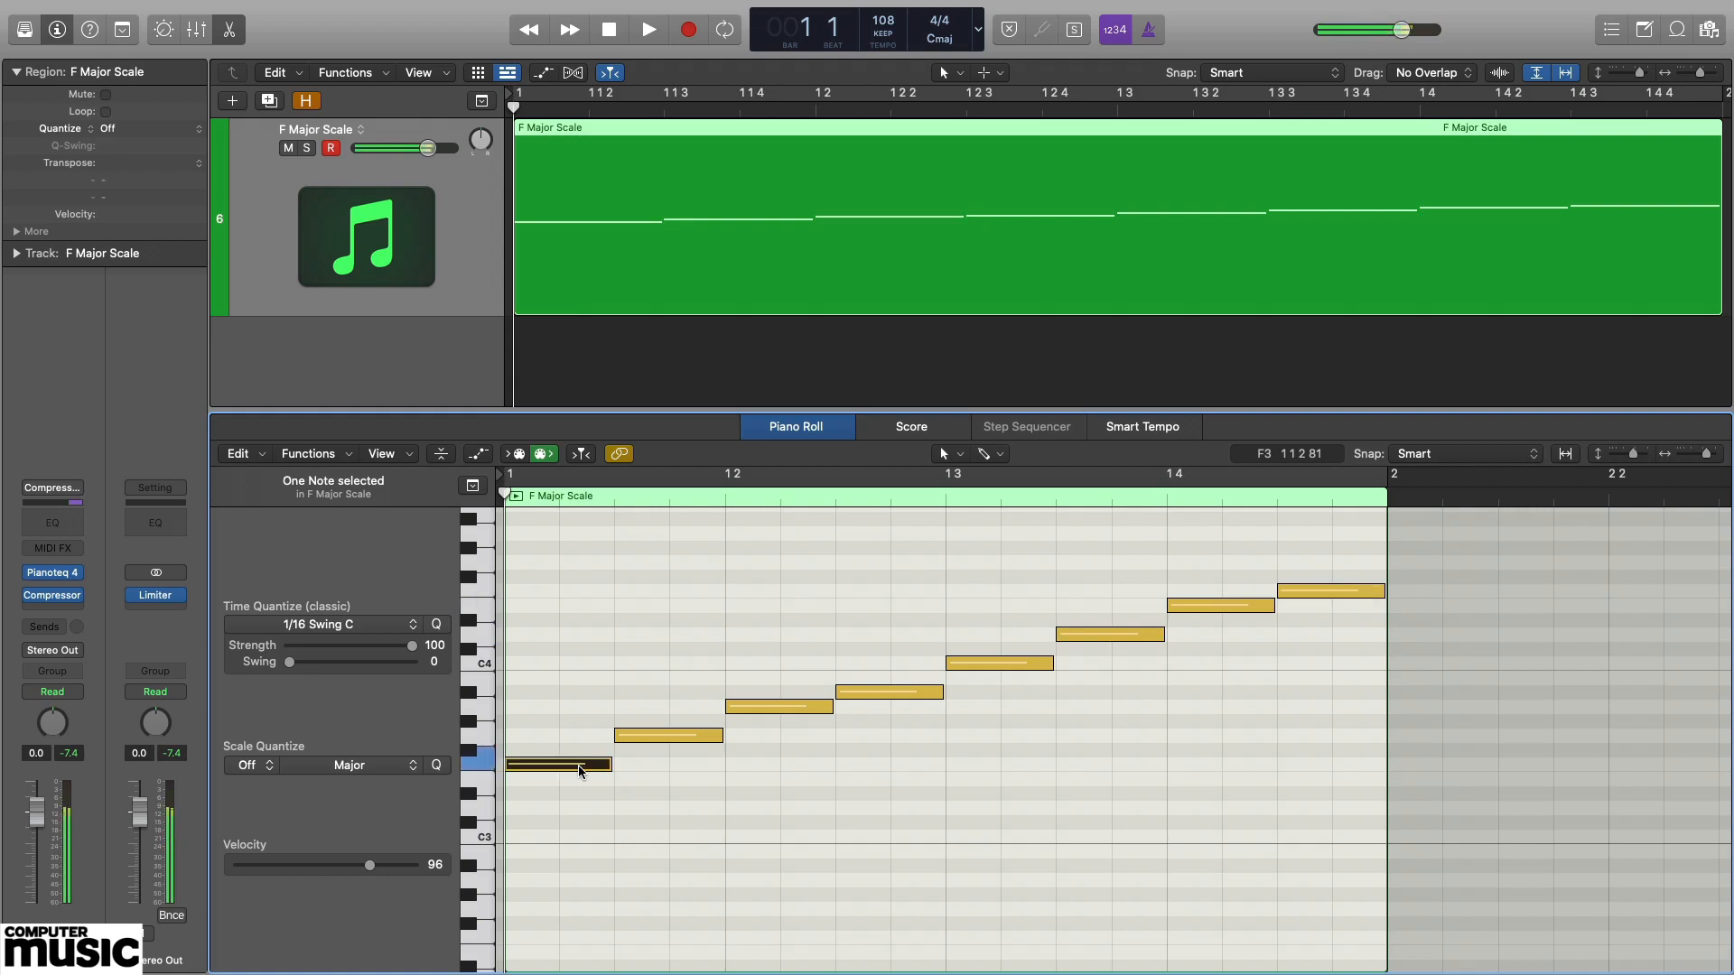
{"action": "key", "text": "space"}
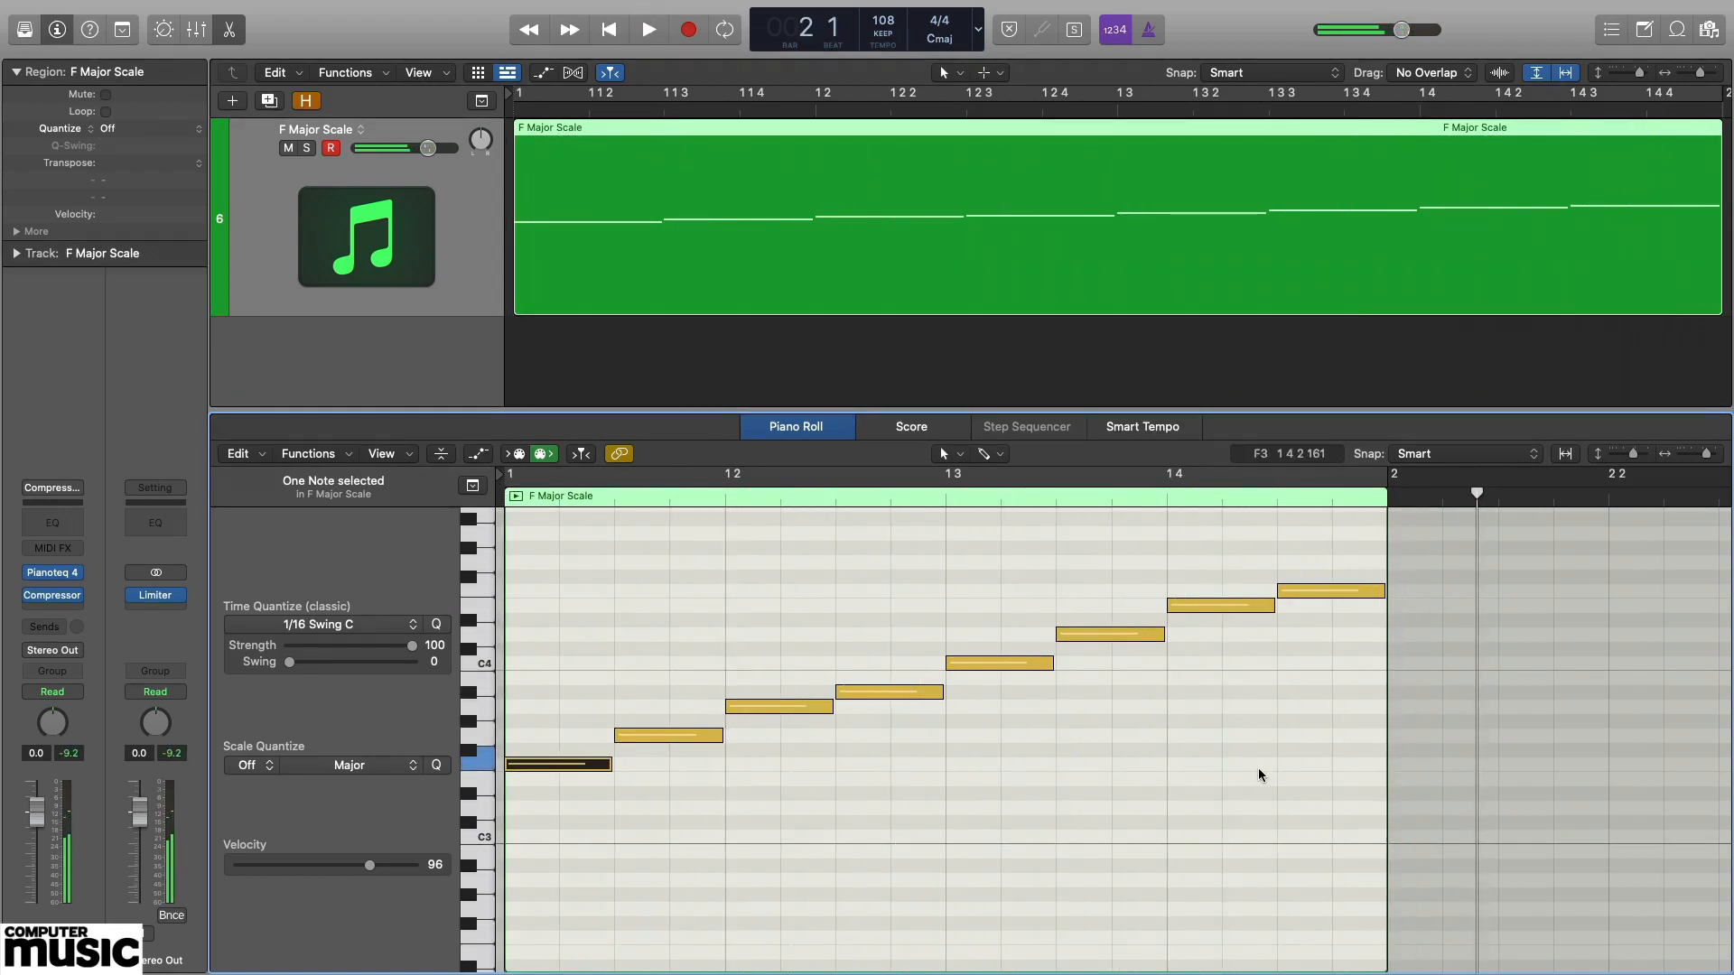
{"action": "left_click", "coordinate": [1260, 775]}
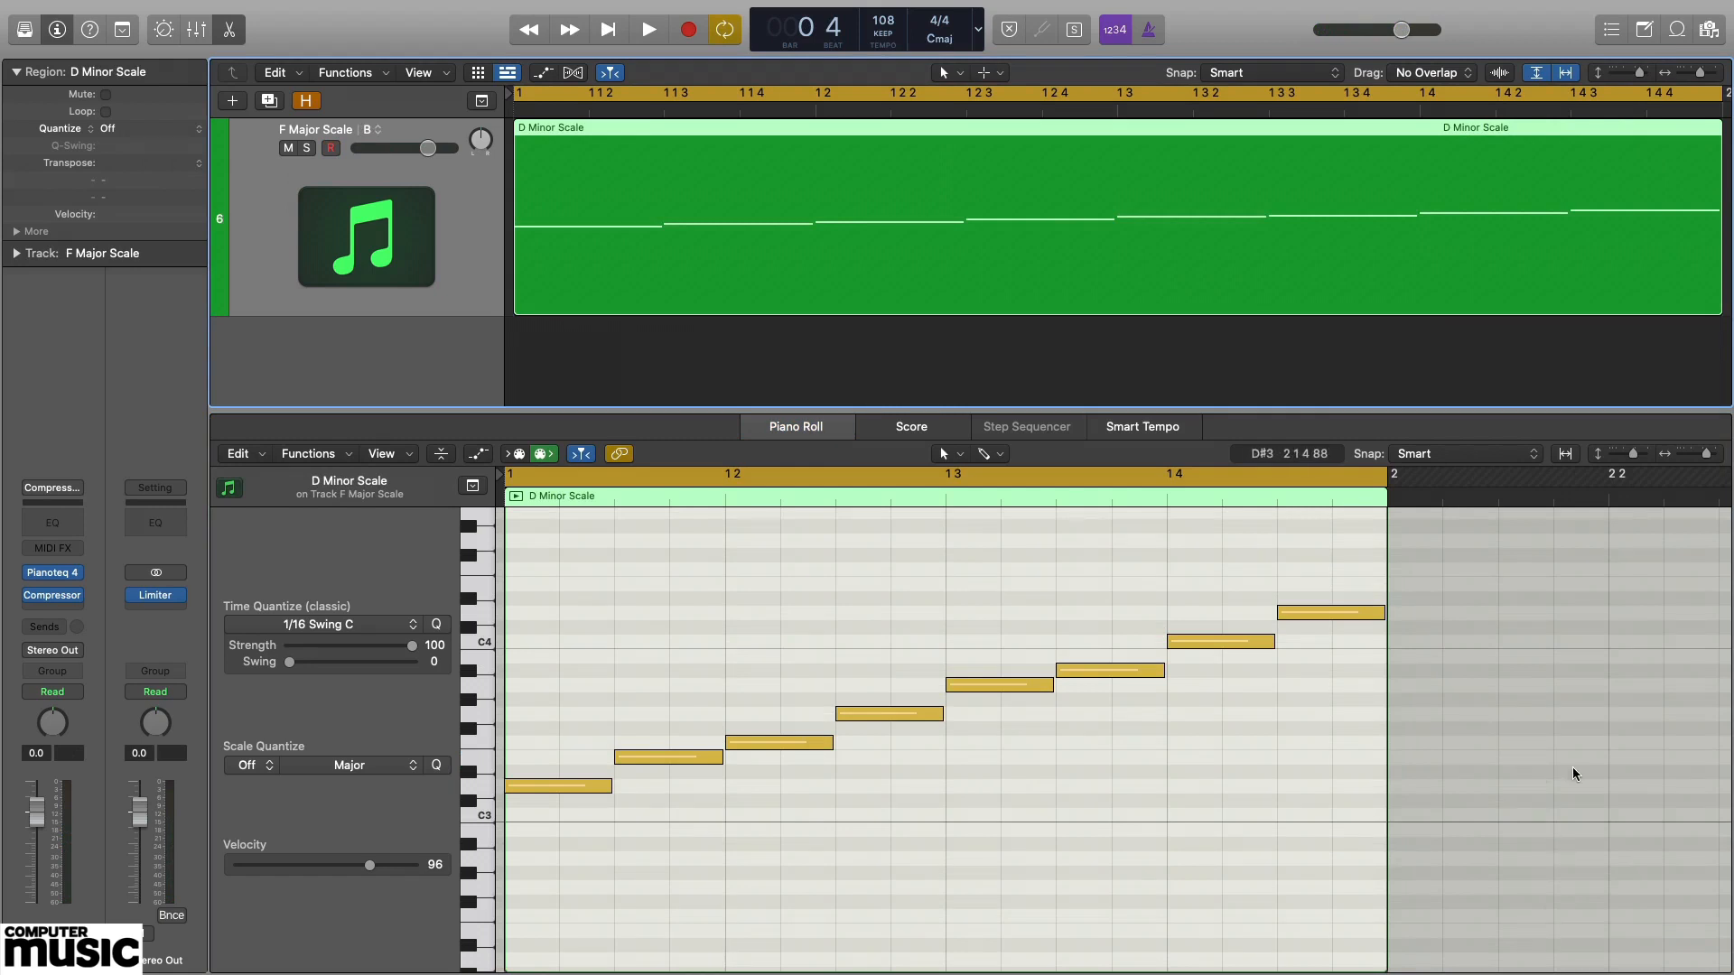
- Disable cycle mode and play the D Minor Scale region once from the beginning, with no notes selected
{"action": "left_click", "coordinate": [1129, 670]}
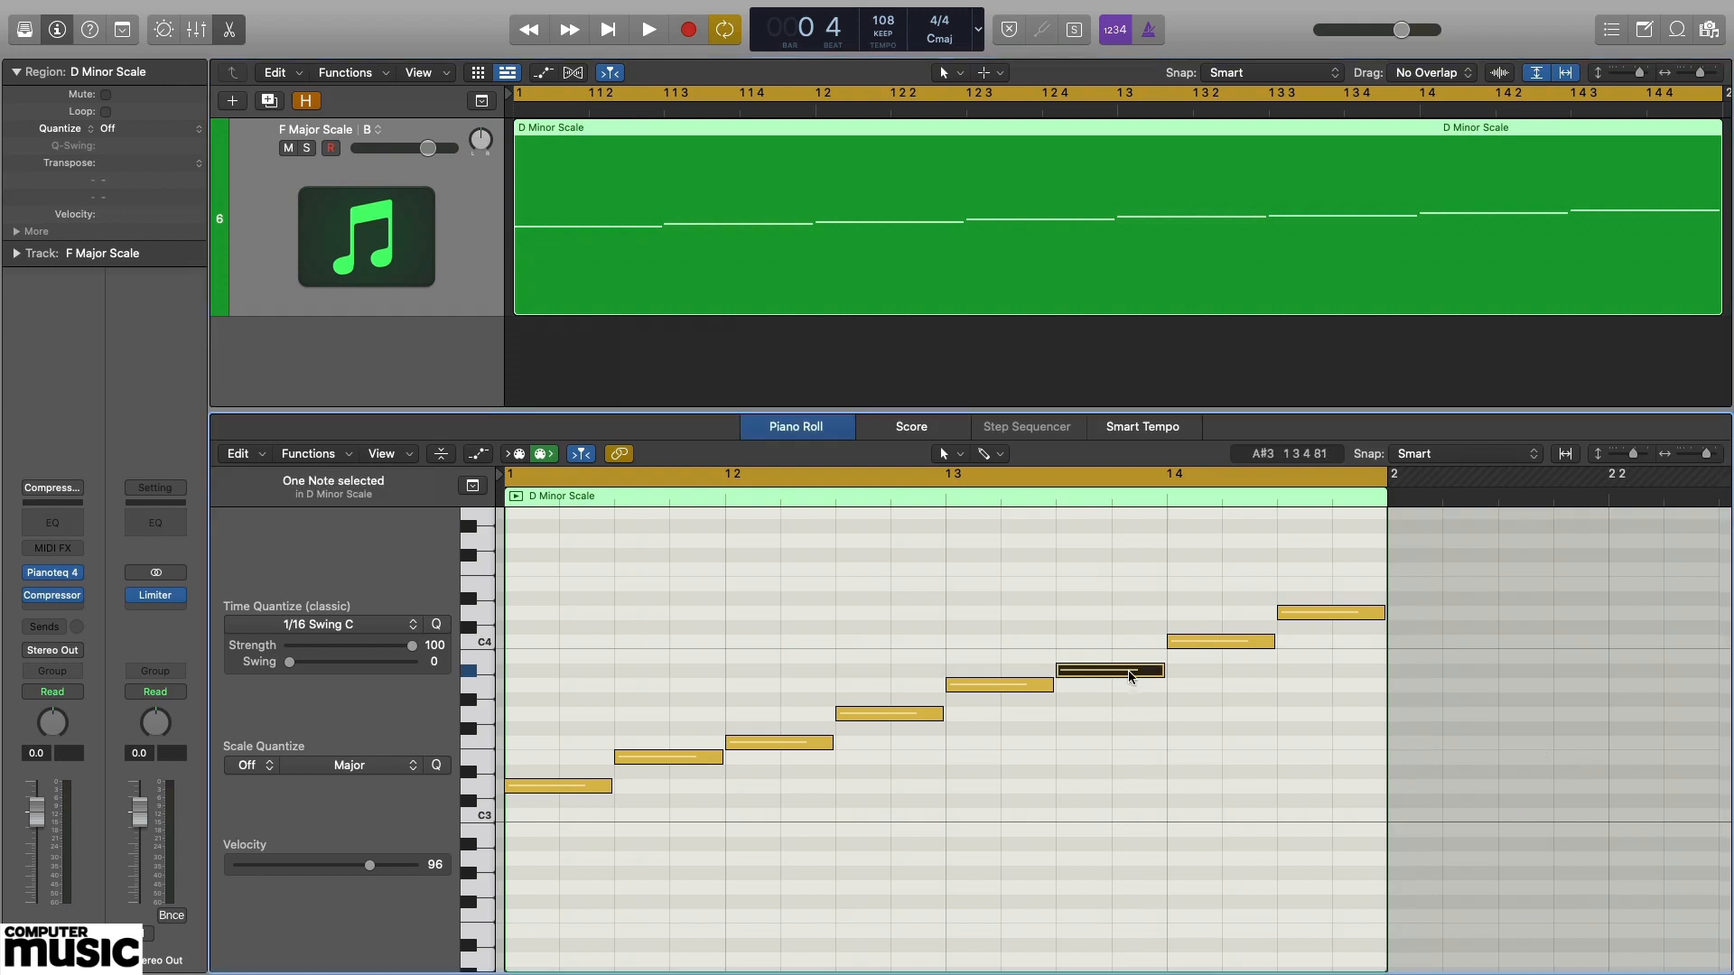
{"action": "key", "text": "c"}
{"action": "key", "text": "Return"}
{"action": "left_click", "coordinate": [620, 888]}
{"action": "key", "text": "space"}
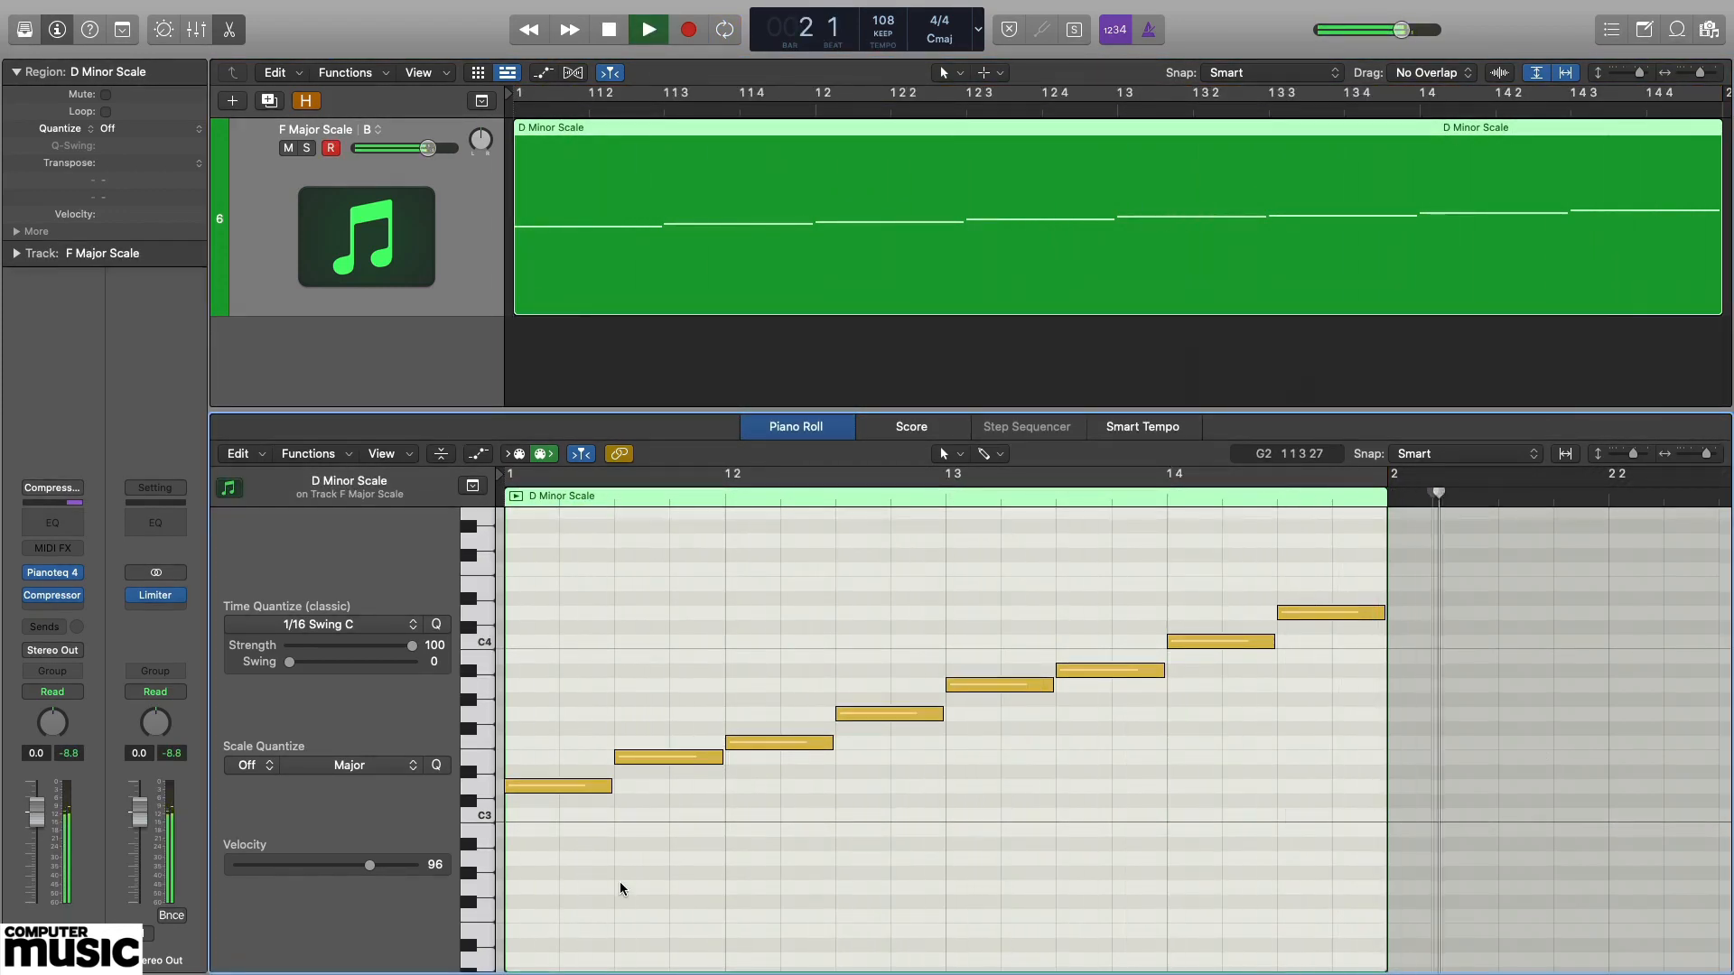
{"action": "key", "text": "space"}
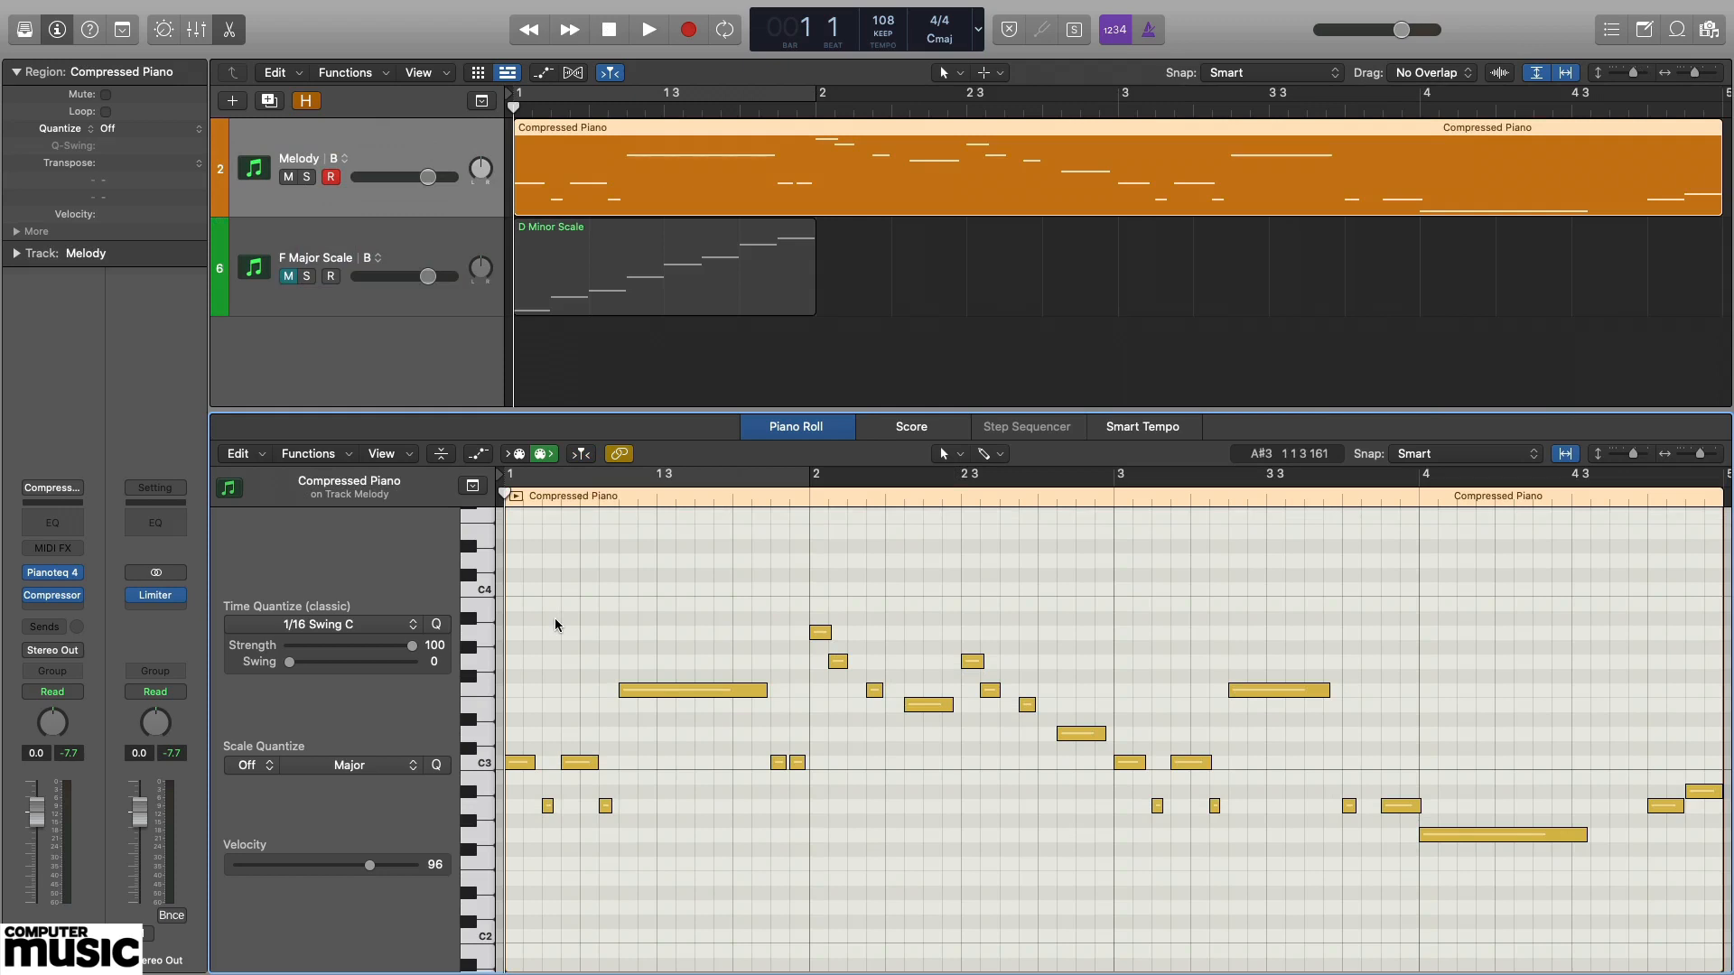
- Play the melody through once and audition each of its pitches from G2 up to A3 on the piano roll keyboard
{"action": "key", "text": "space"}
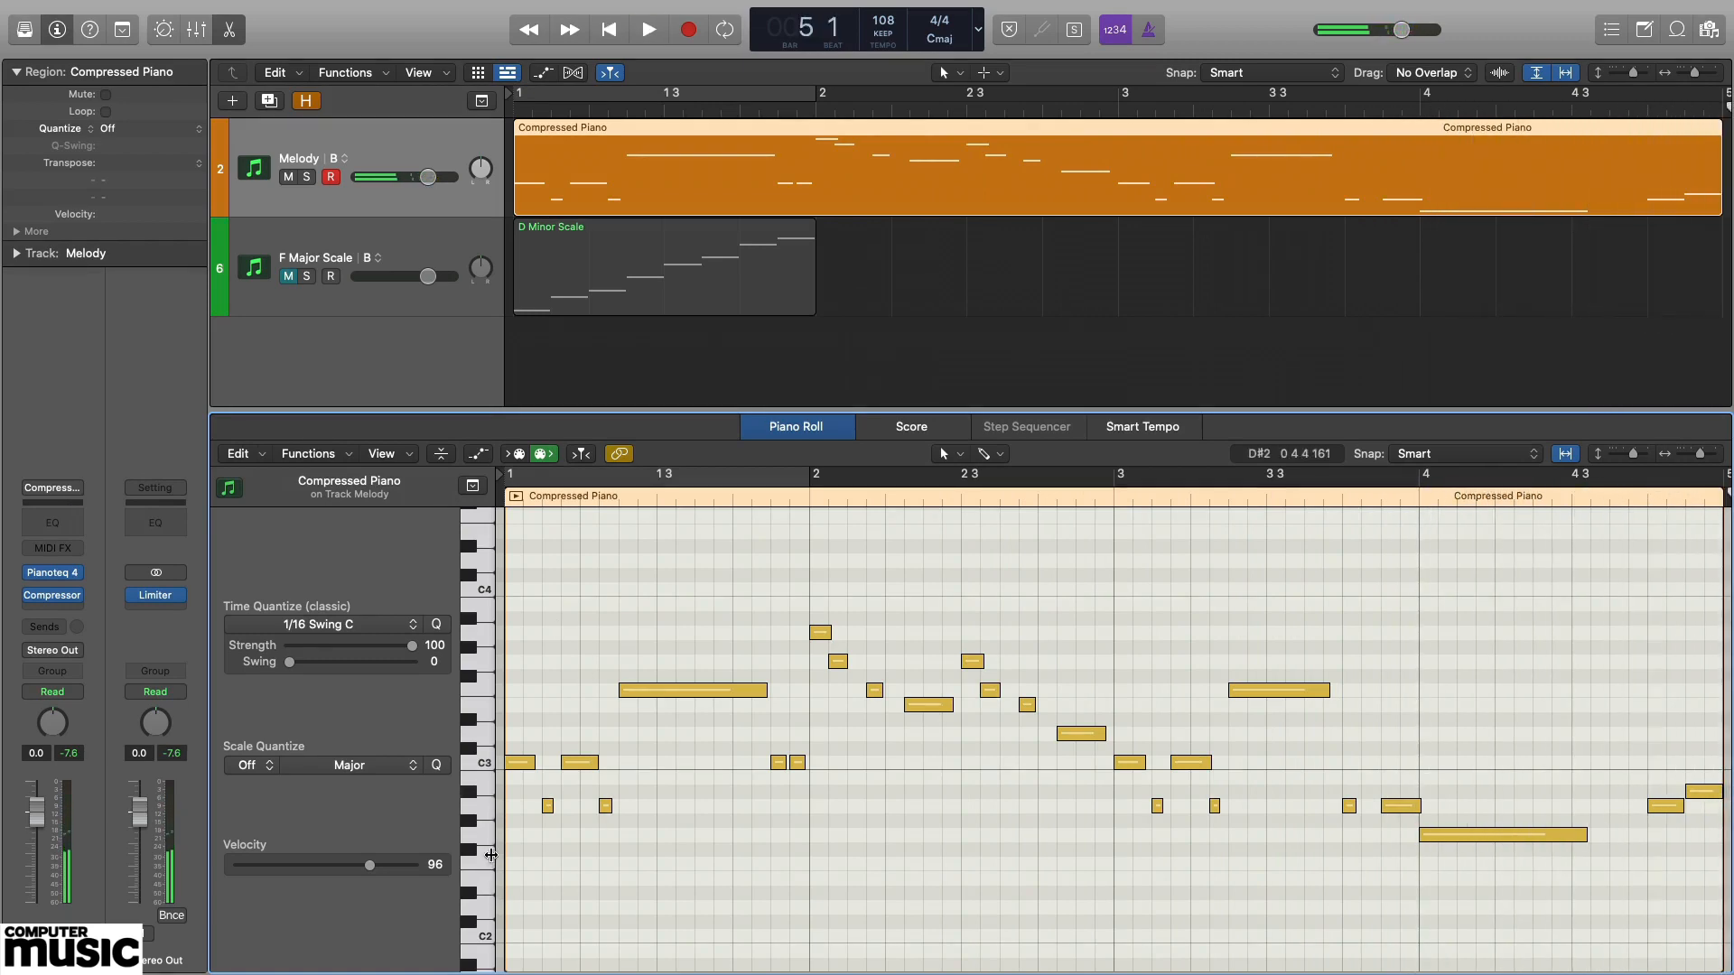
{"action": "left_click", "coordinate": [486, 838]}
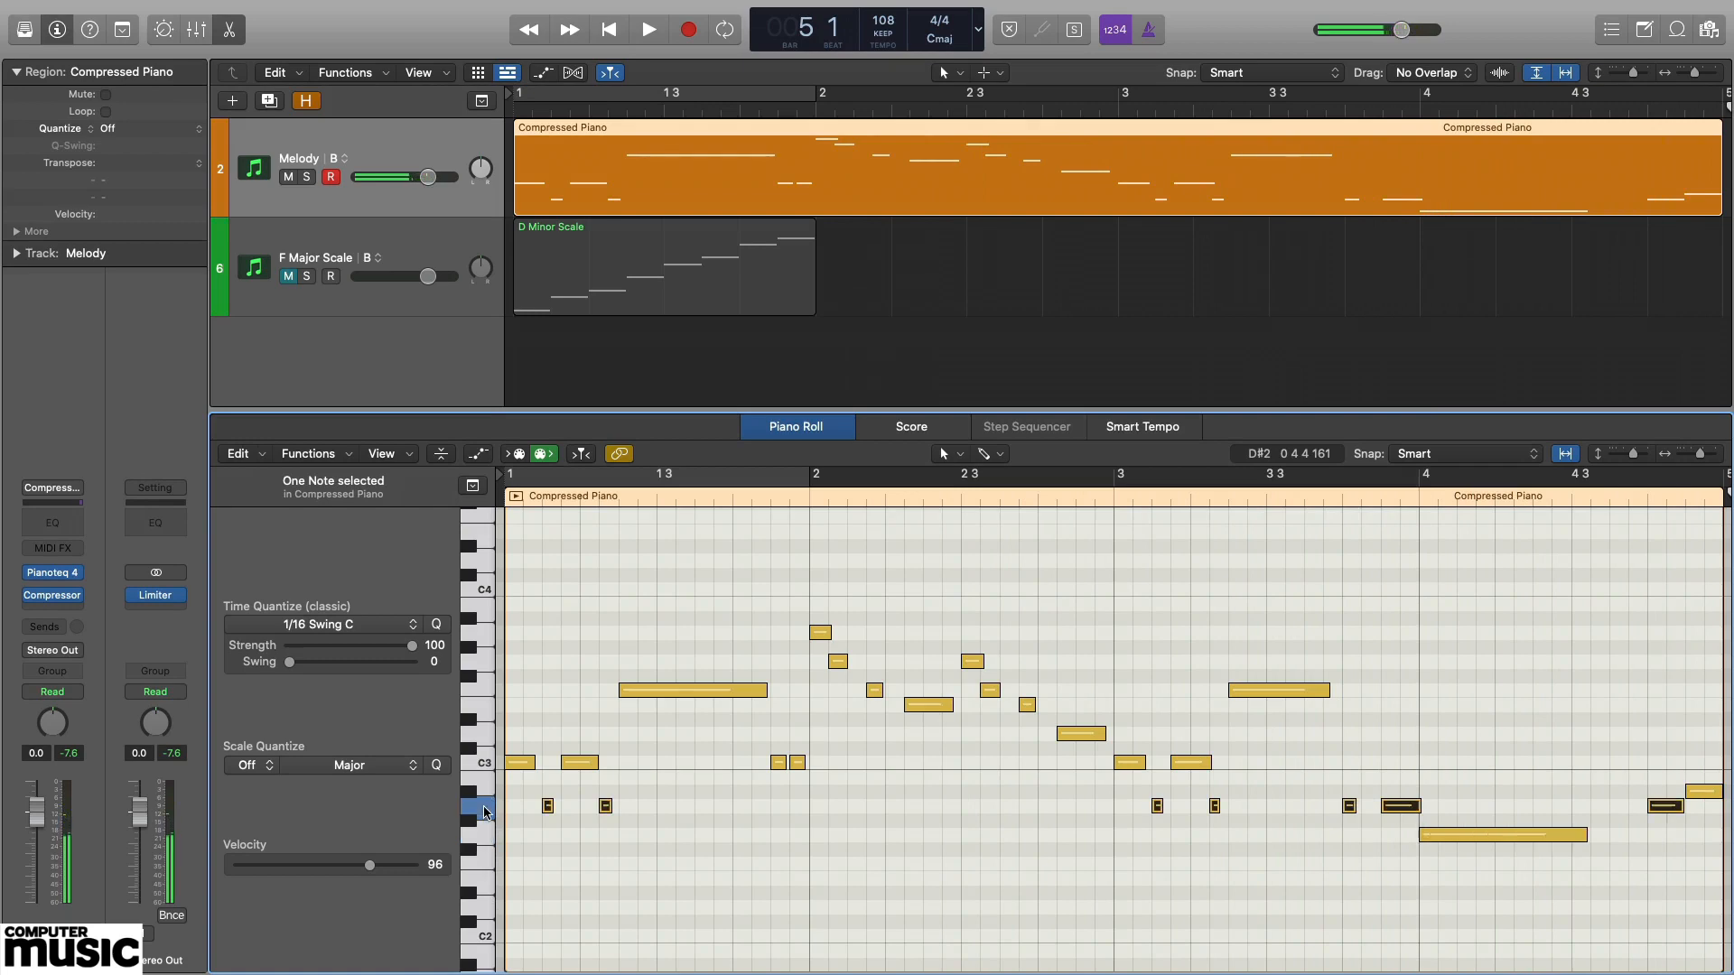
{"action": "left_click", "coordinate": [471, 805]}
{"action": "left_click", "coordinate": [469, 793]}
{"action": "left_click", "coordinate": [479, 764]}
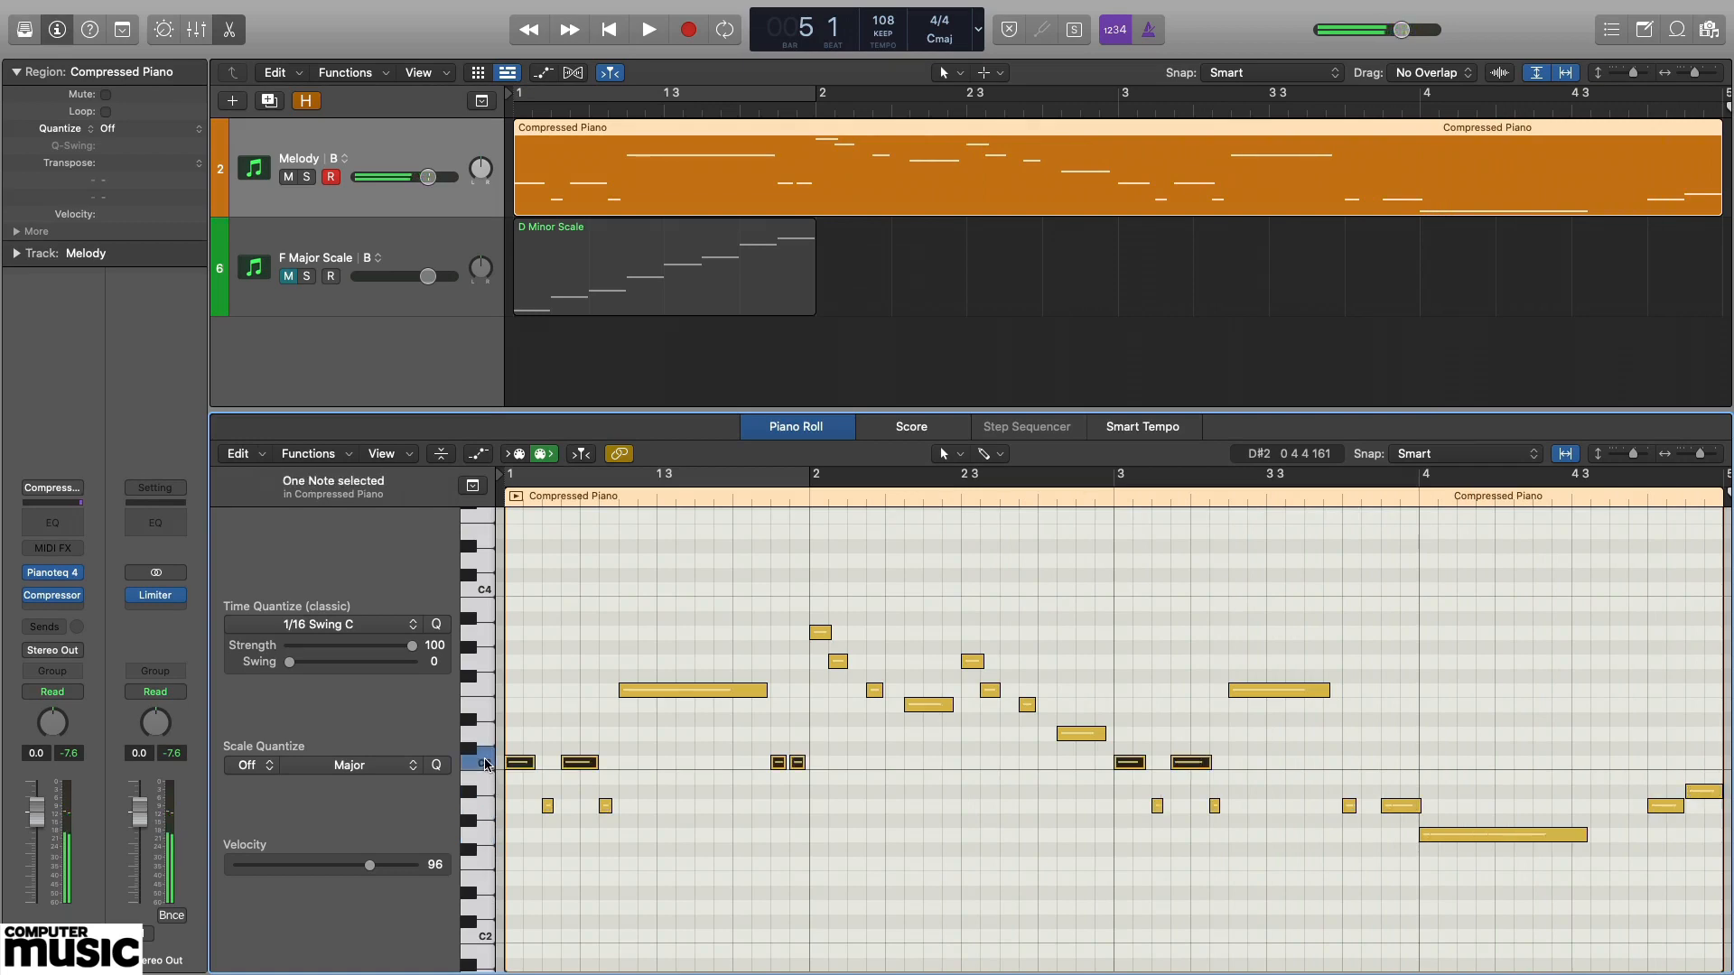
{"action": "left_click", "coordinate": [485, 735]}
{"action": "left_click", "coordinate": [483, 704]}
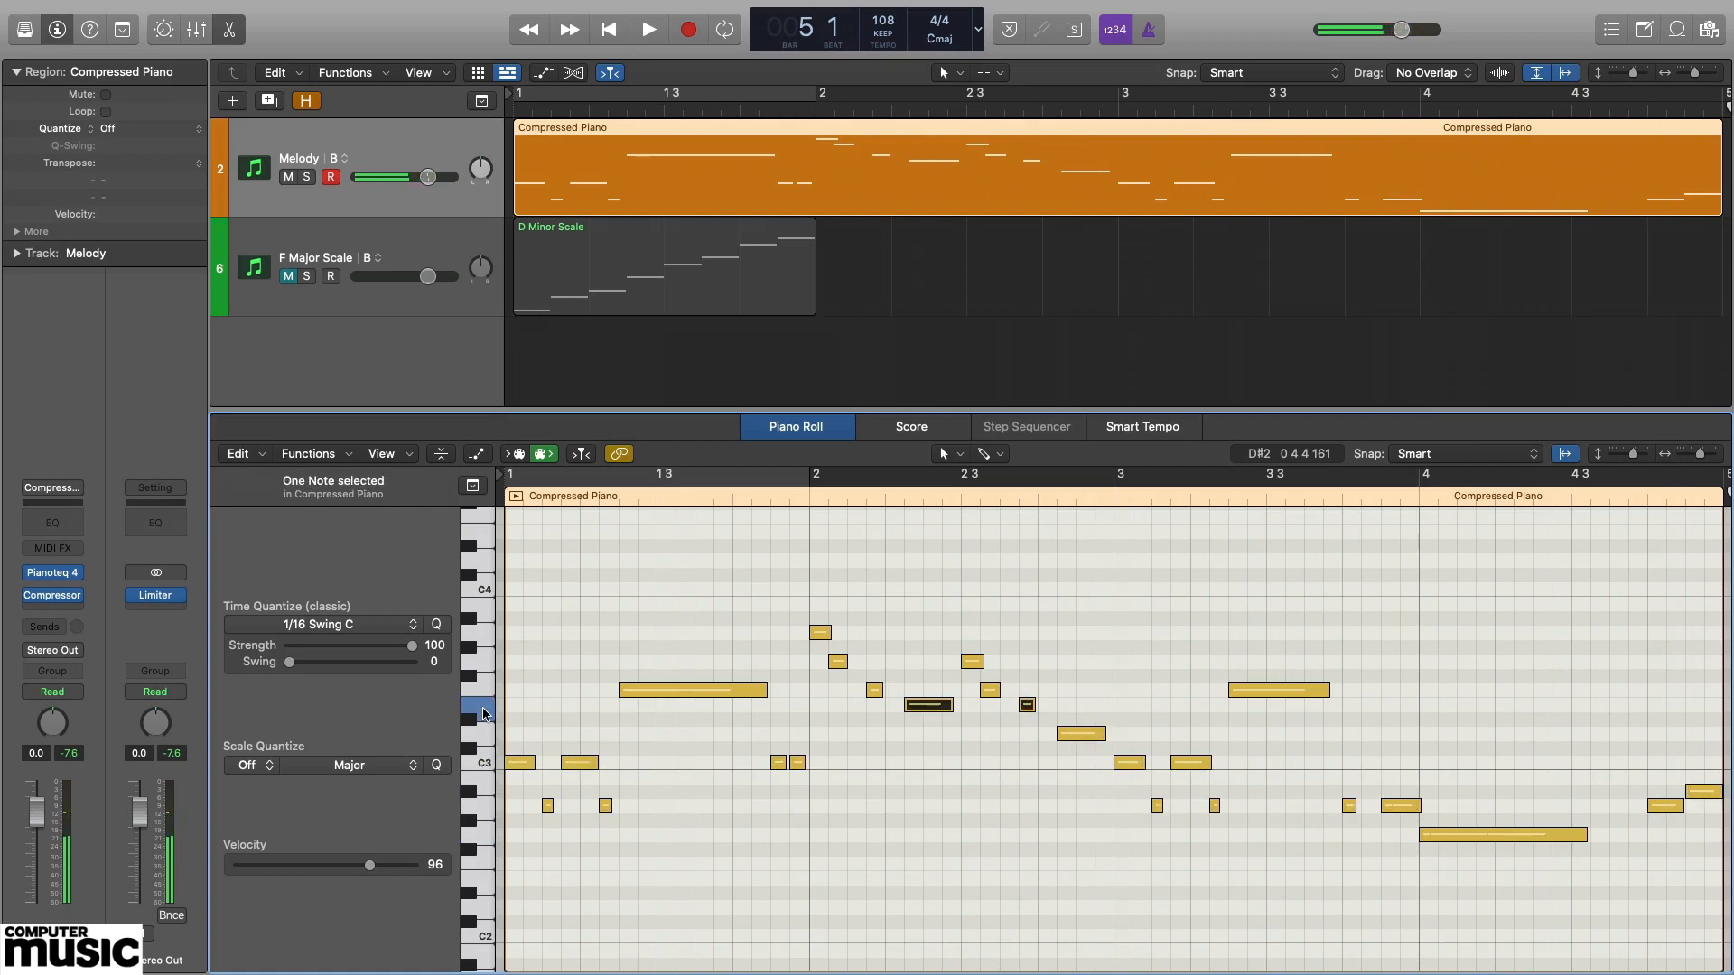
{"action": "left_click", "coordinate": [484, 689]}
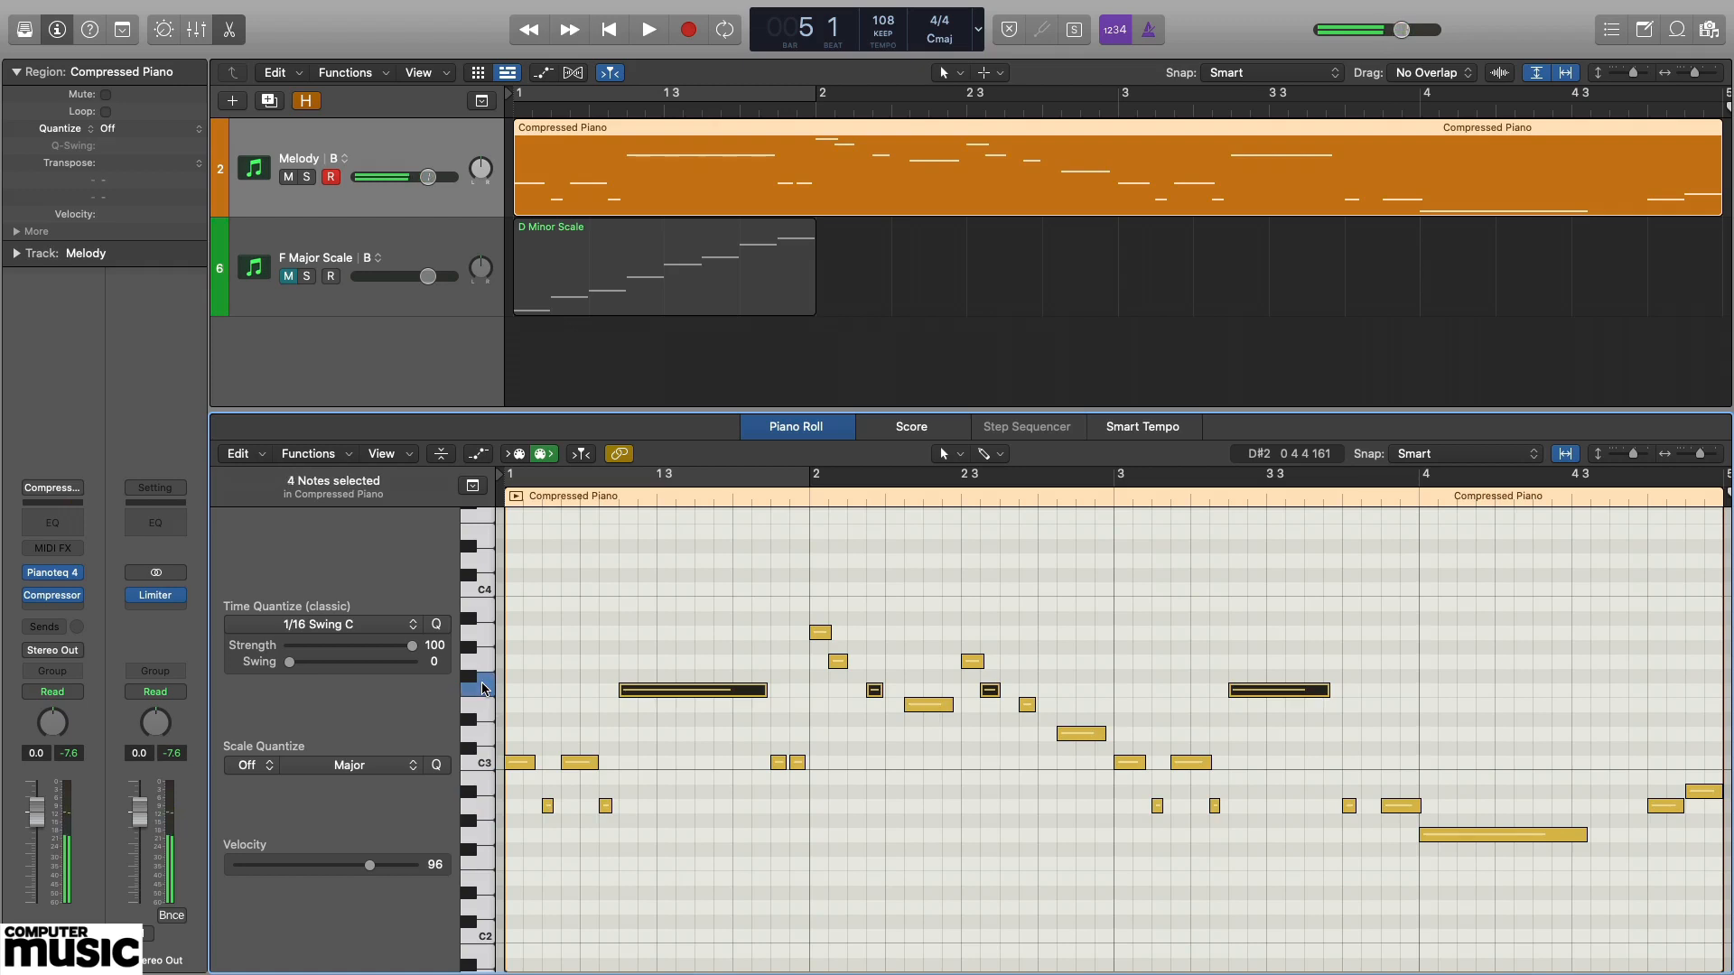
{"action": "left_click", "coordinate": [483, 662]}
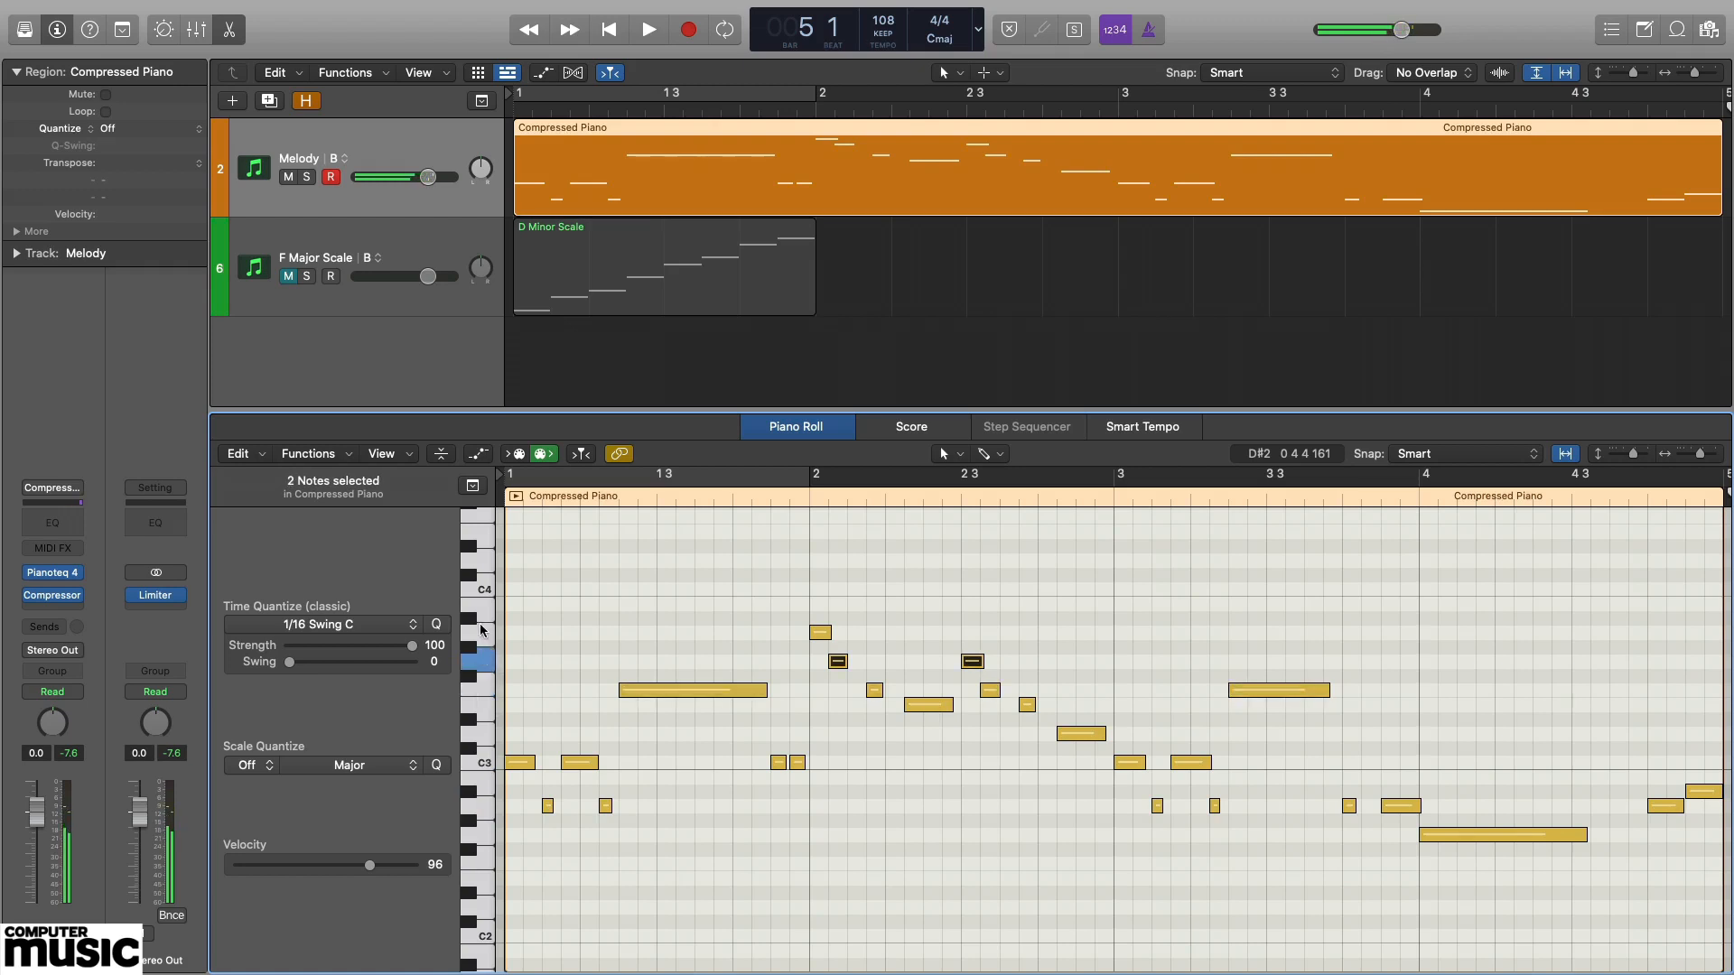
{"action": "left_click", "coordinate": [484, 633]}
- Audition the scale pitches above the melody's range from C4 up to F4 on the piano roll keyboard
{"action": "left_click", "coordinate": [480, 590]}
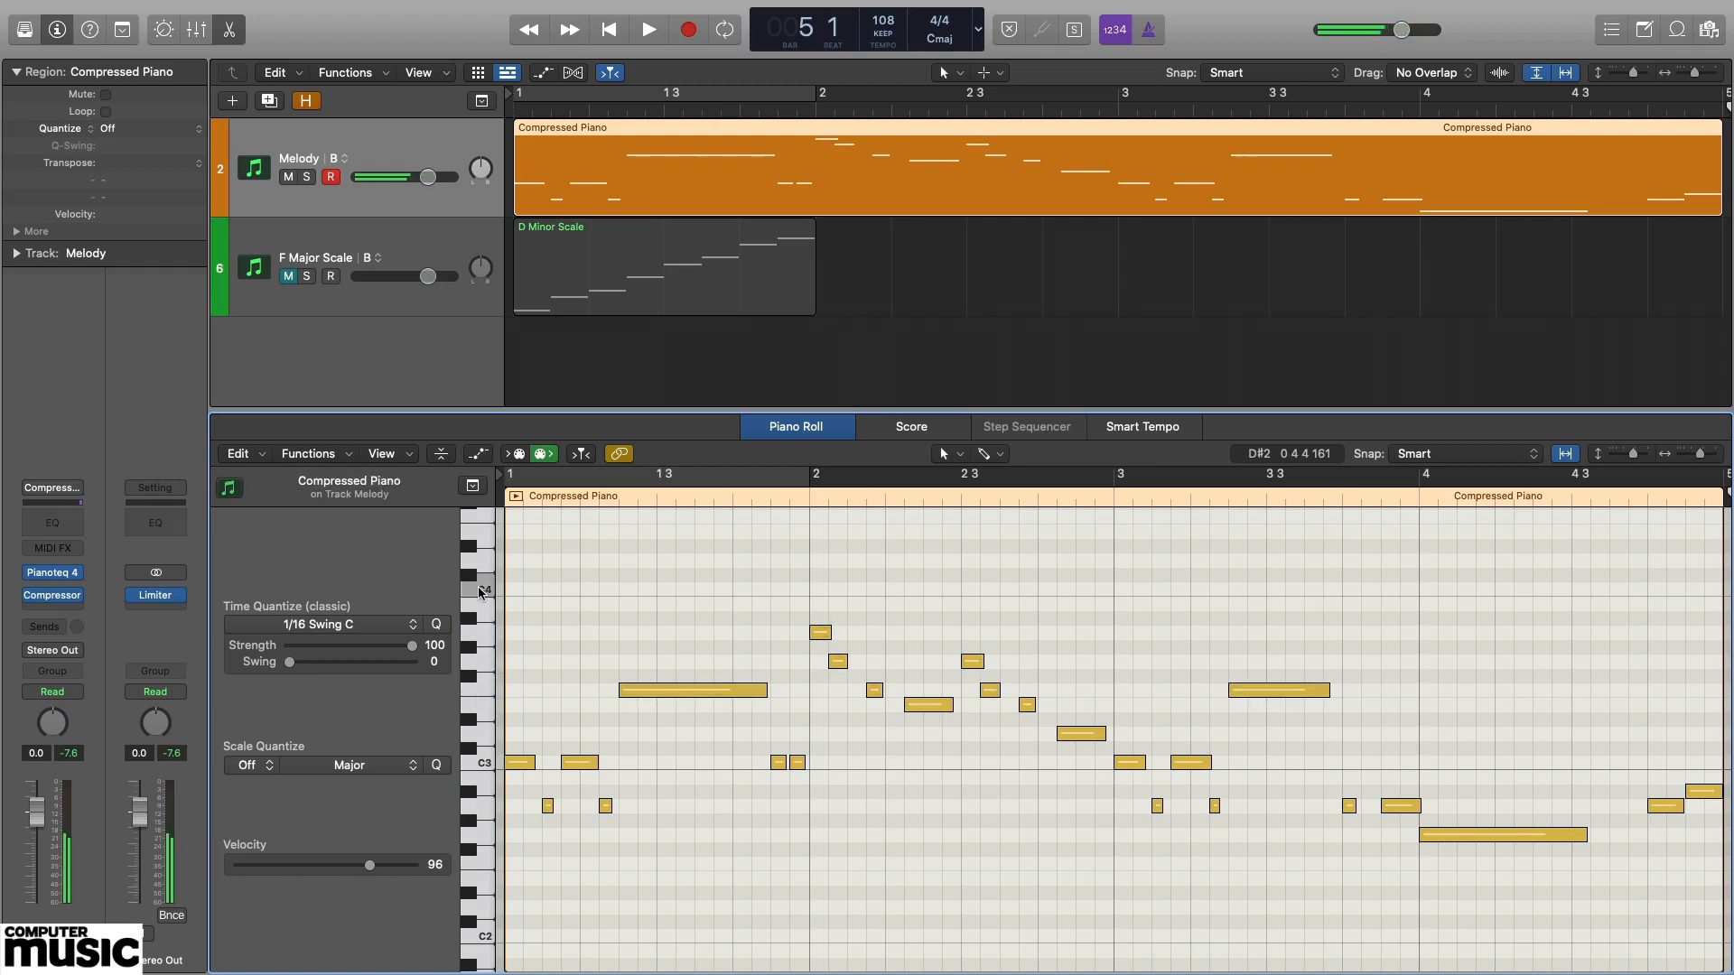
{"action": "left_click", "coordinate": [480, 561]}
{"action": "left_click", "coordinate": [480, 540]}
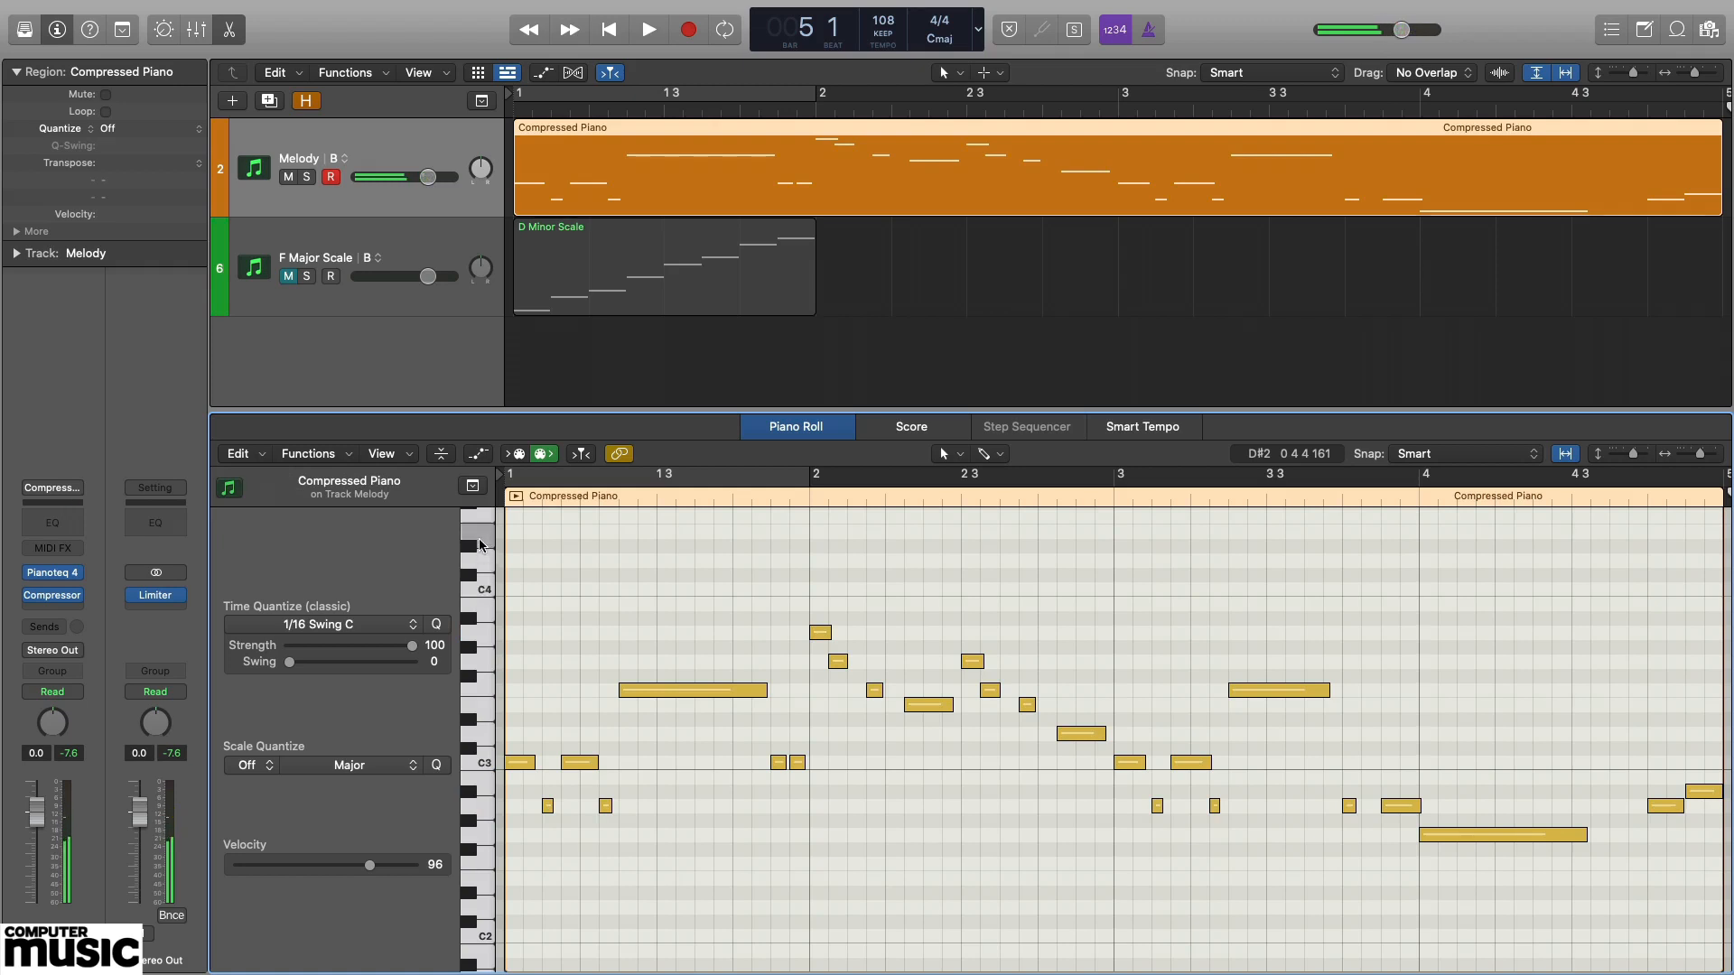
{"action": "left_click", "coordinate": [481, 523]}
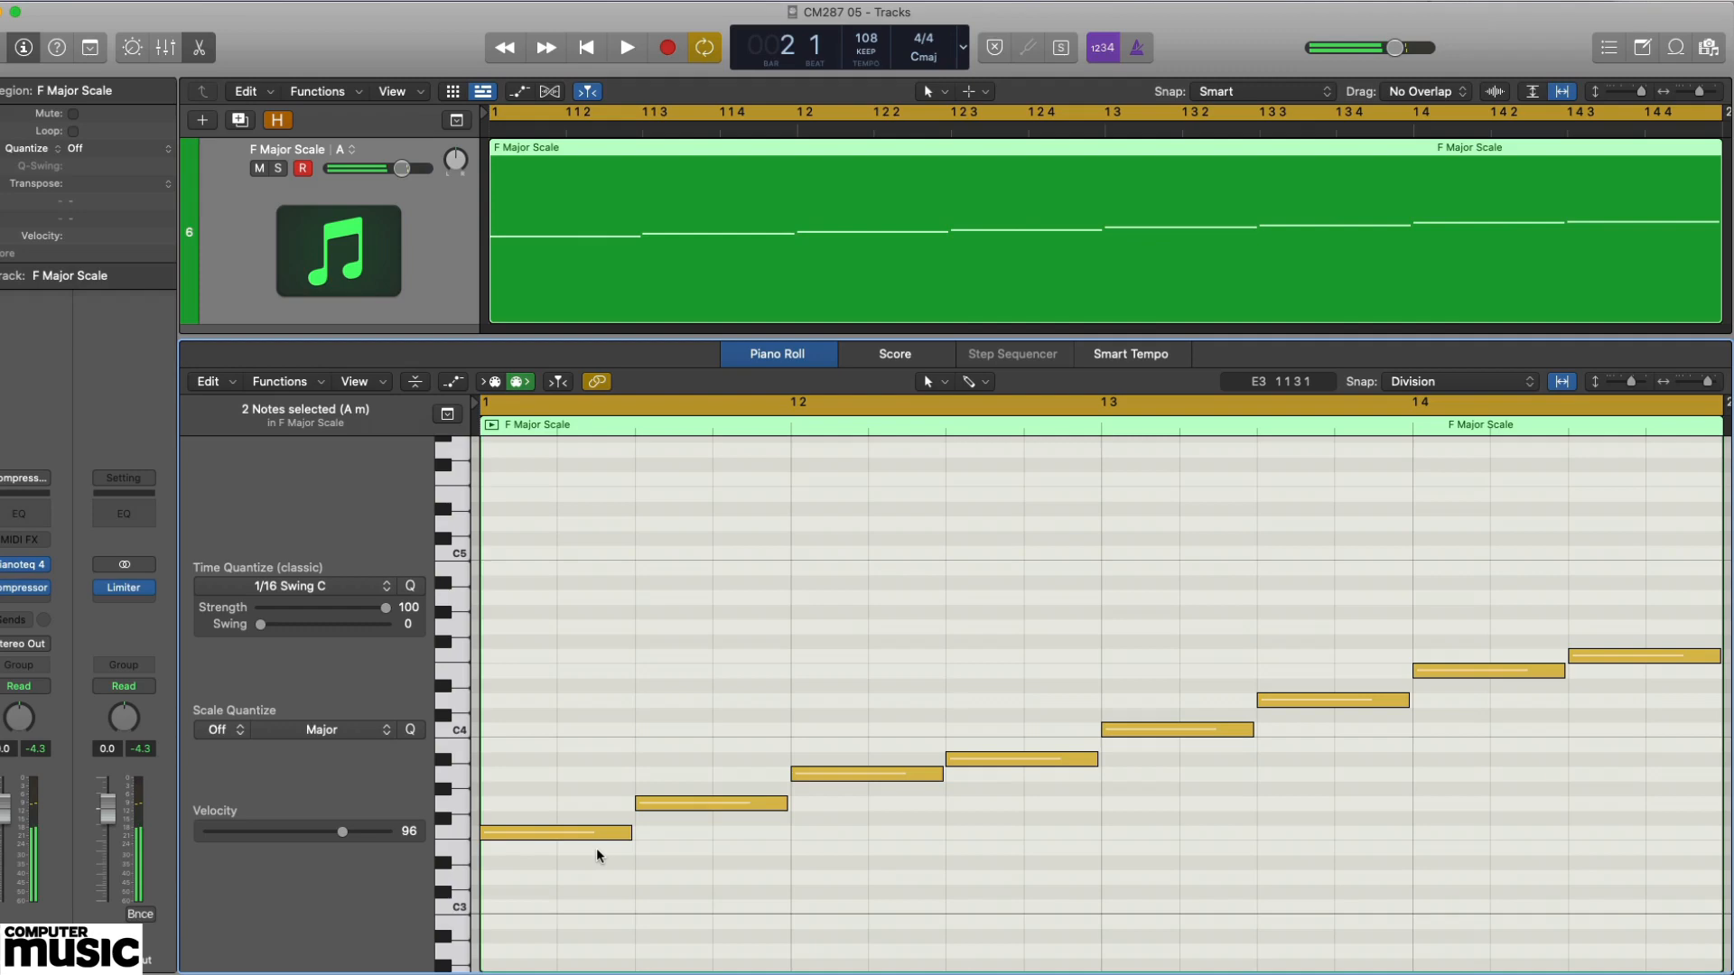
- Build the first triad by copying the scale's third note, A3, and fifth note, C4, above the F3 root
{"action": "left_click", "coordinate": [587, 834]}
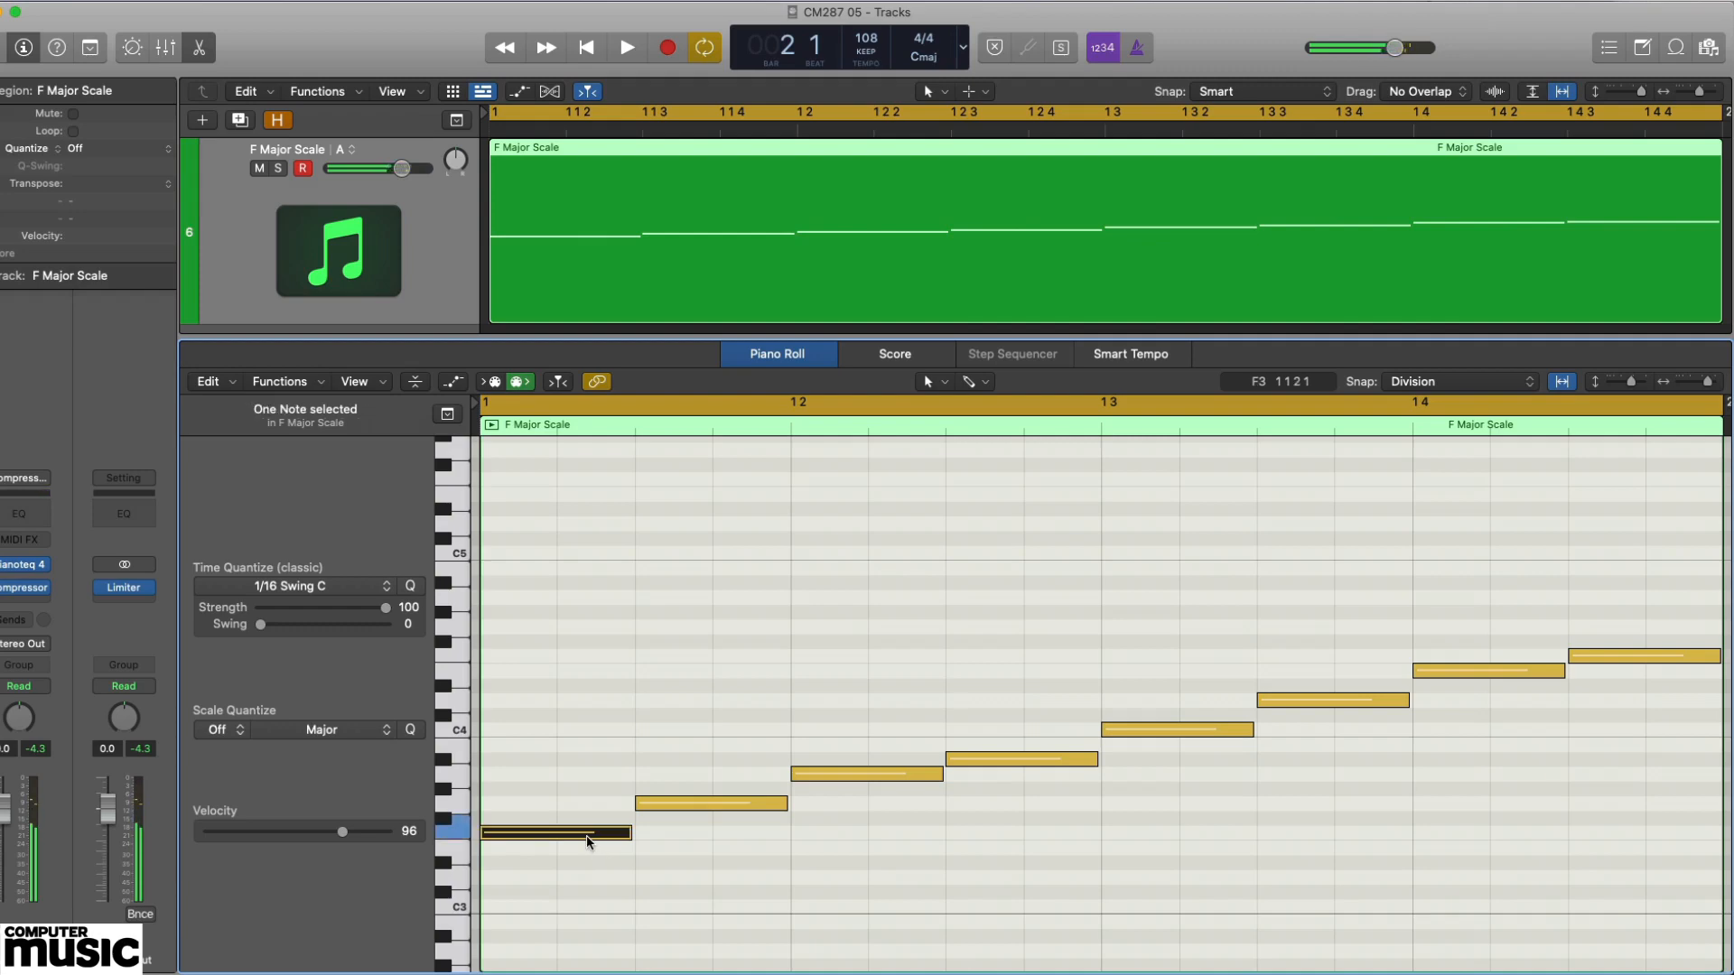
{"action": "key", "text": "Right"}
{"action": "key", "text": "Right"}
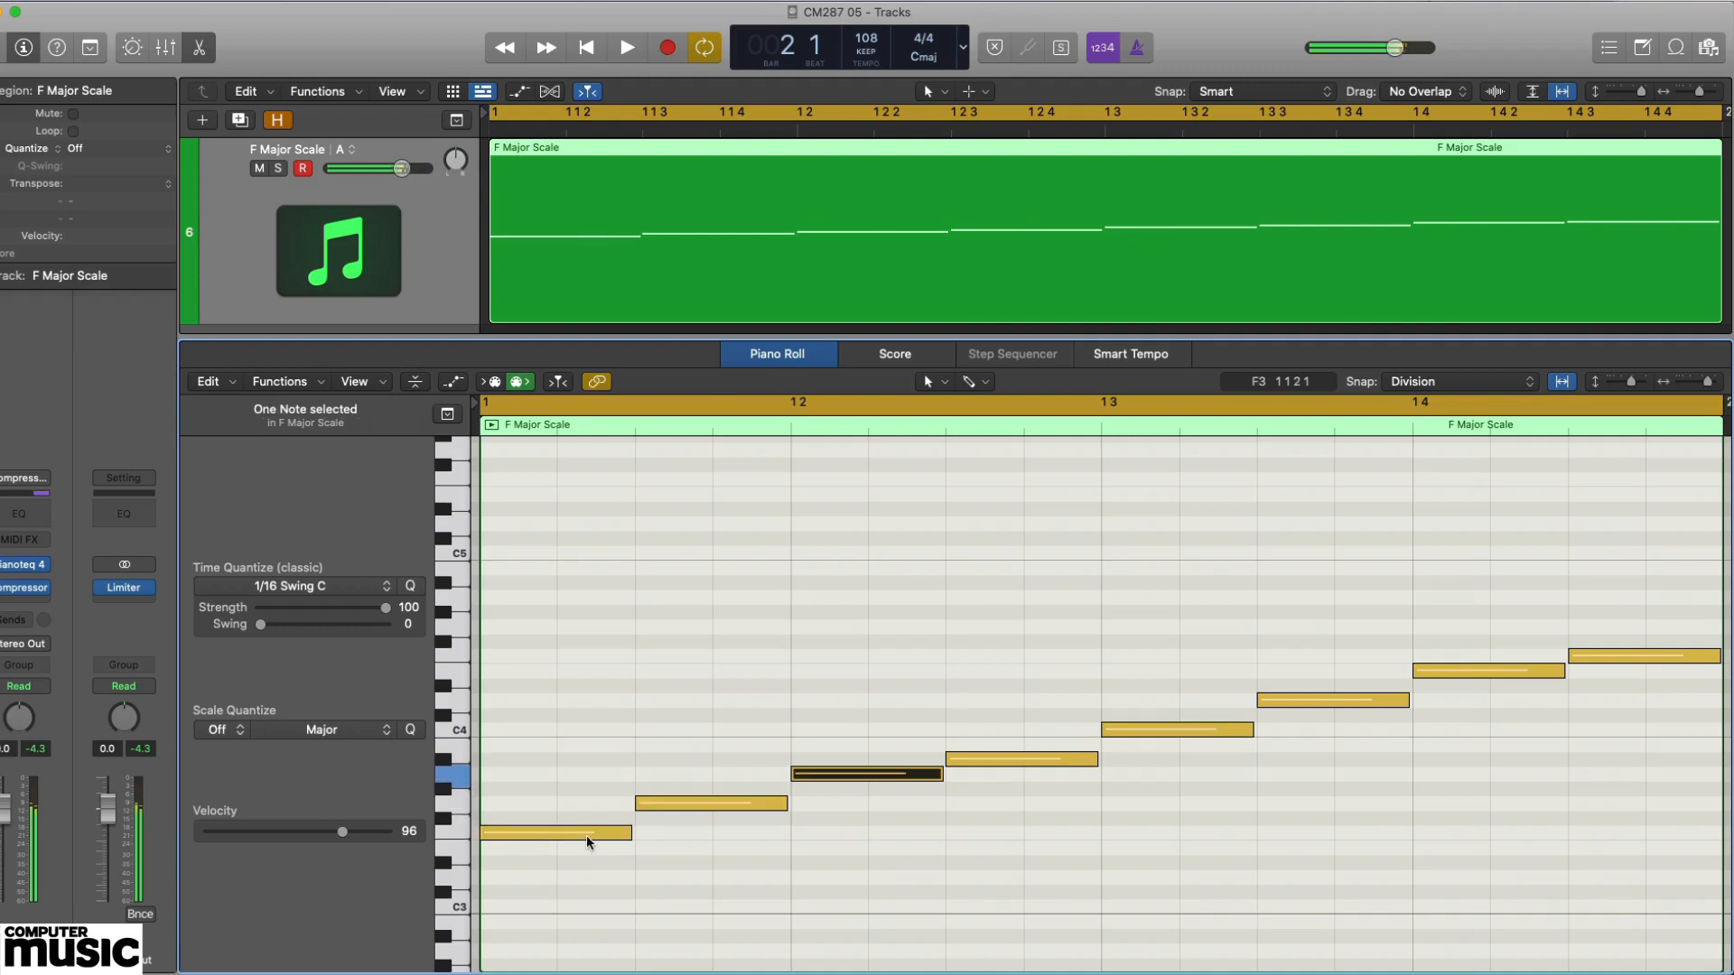
{"action": "left_click_drag", "start_coordinate": [858, 781], "coordinate": [548, 791]}
{"action": "left_click", "coordinate": [874, 774]}
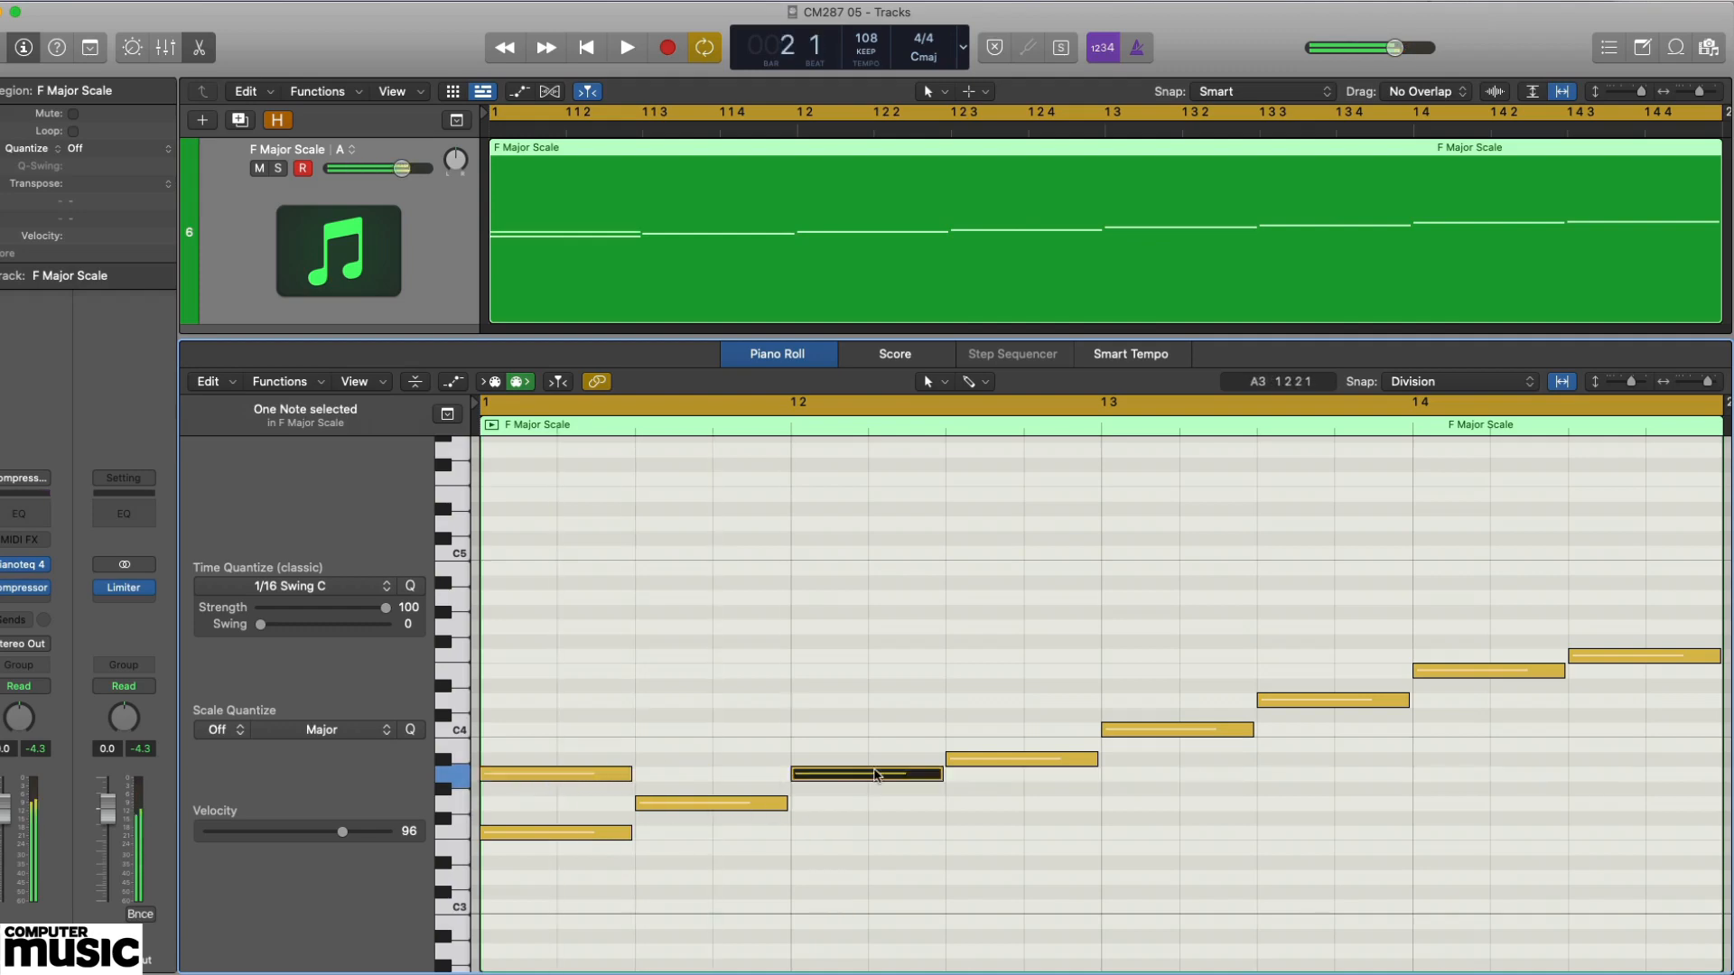
{"action": "key", "text": "Right"}
{"action": "key", "text": "Right"}
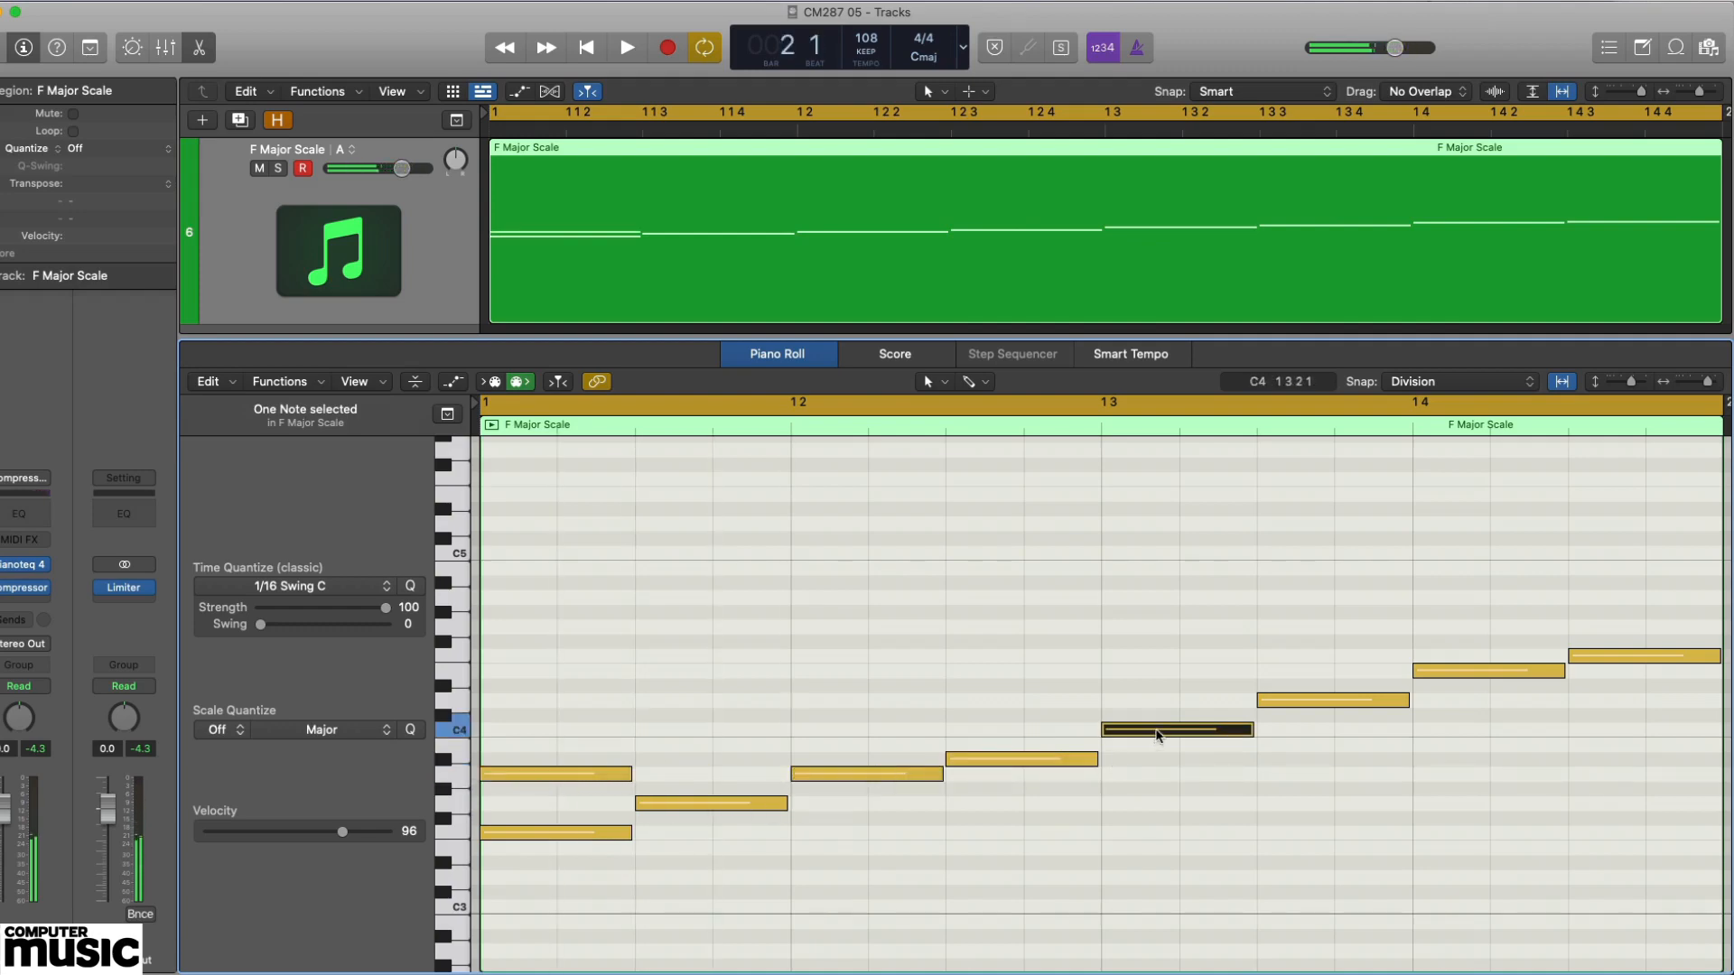
{"action": "left_click_drag", "start_coordinate": [1158, 735], "coordinate": [569, 733]}
- Audition the F3 root and the scale notes up from it, and copy the A#3 note above the G3 note
{"action": "left_click", "coordinate": [565, 832]}
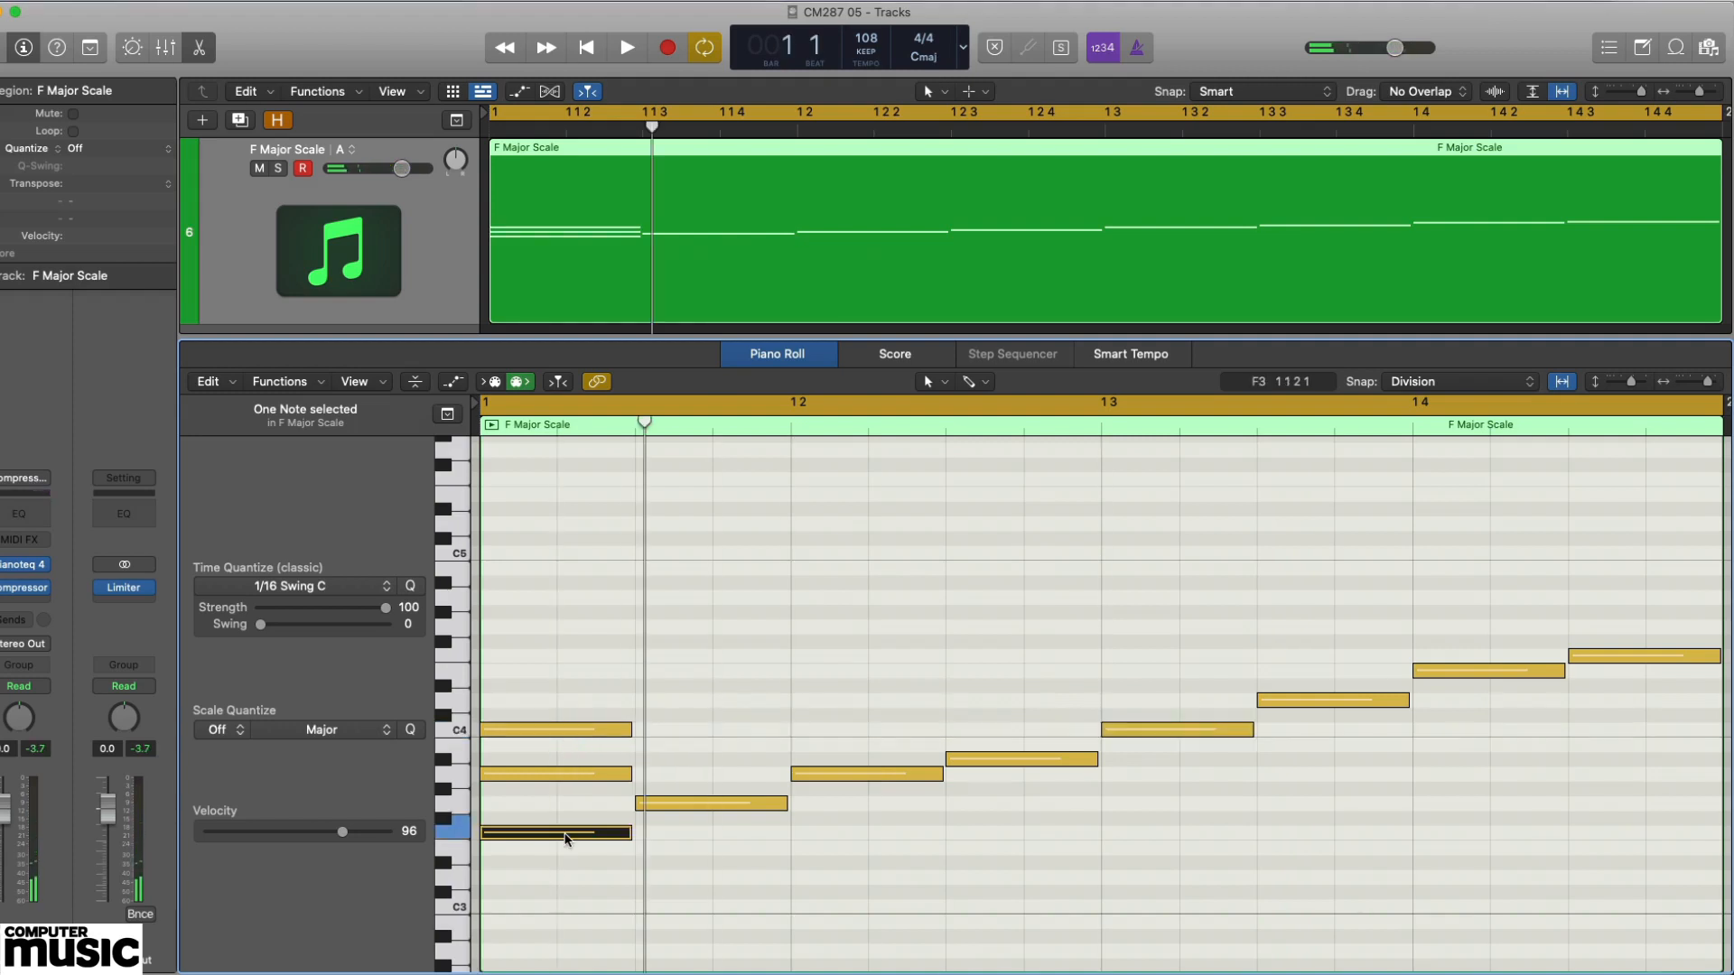
{"action": "key", "text": "Right"}
{"action": "key", "text": "Right"}
{"action": "key", "text": "Right"}
{"action": "key", "text": "Right"}
{"action": "key", "text": "Right"}
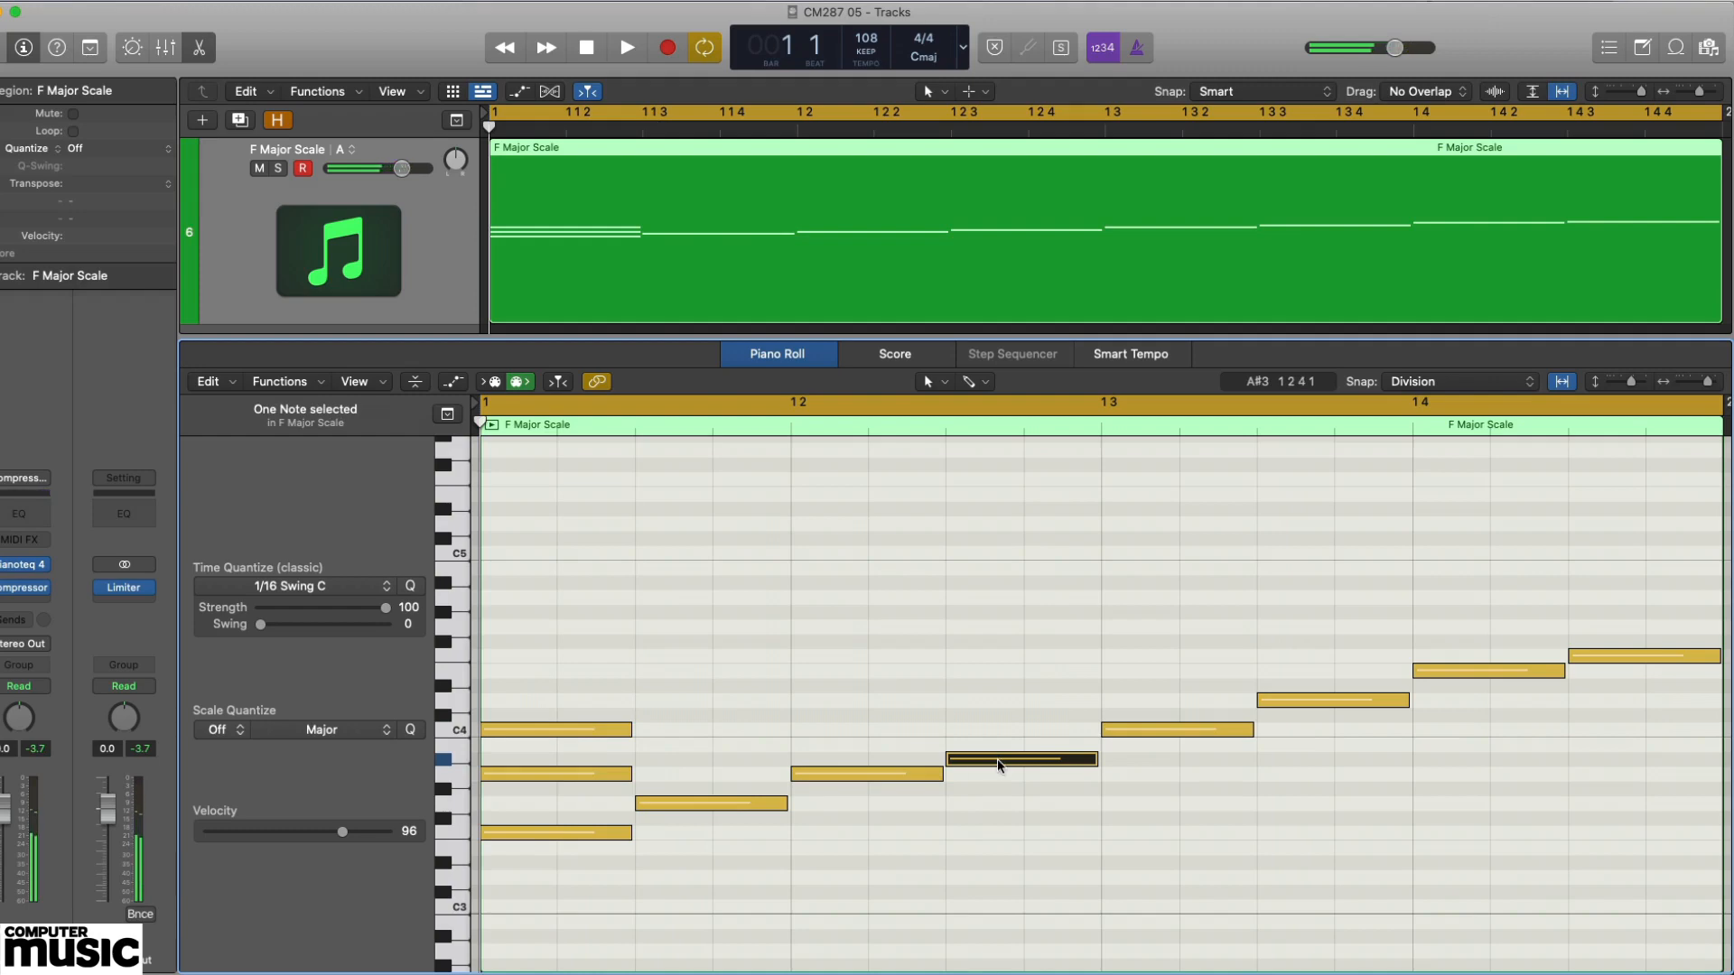
{"action": "left_click_drag", "start_coordinate": [1000, 764], "coordinate": [681, 766]}
- Complete the second triad by copying D4 above G3 and A#3, and audition its notes
{"action": "key", "text": "Right"}
{"action": "key", "text": "Right"}
{"action": "key", "text": "Right"}
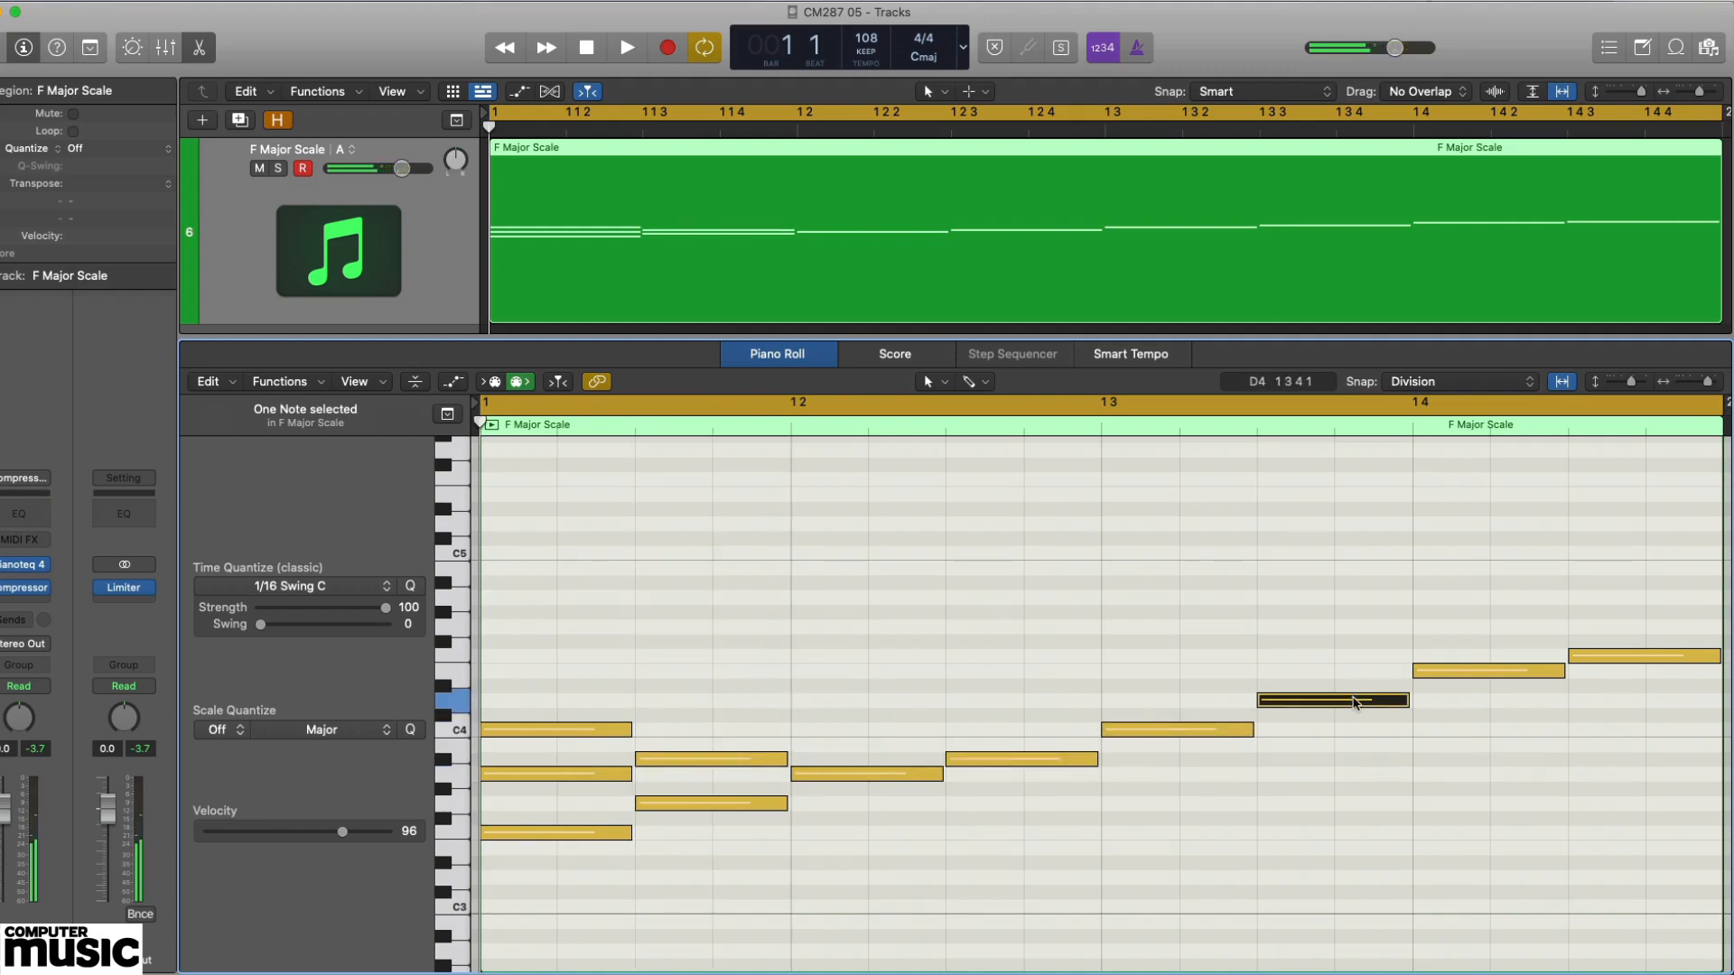
{"action": "left_click_drag", "start_coordinate": [1366, 692], "coordinate": [720, 701]}
{"action": "key", "text": "Up"}
{"action": "key", "text": "Up"}
{"action": "key", "text": "Up"}
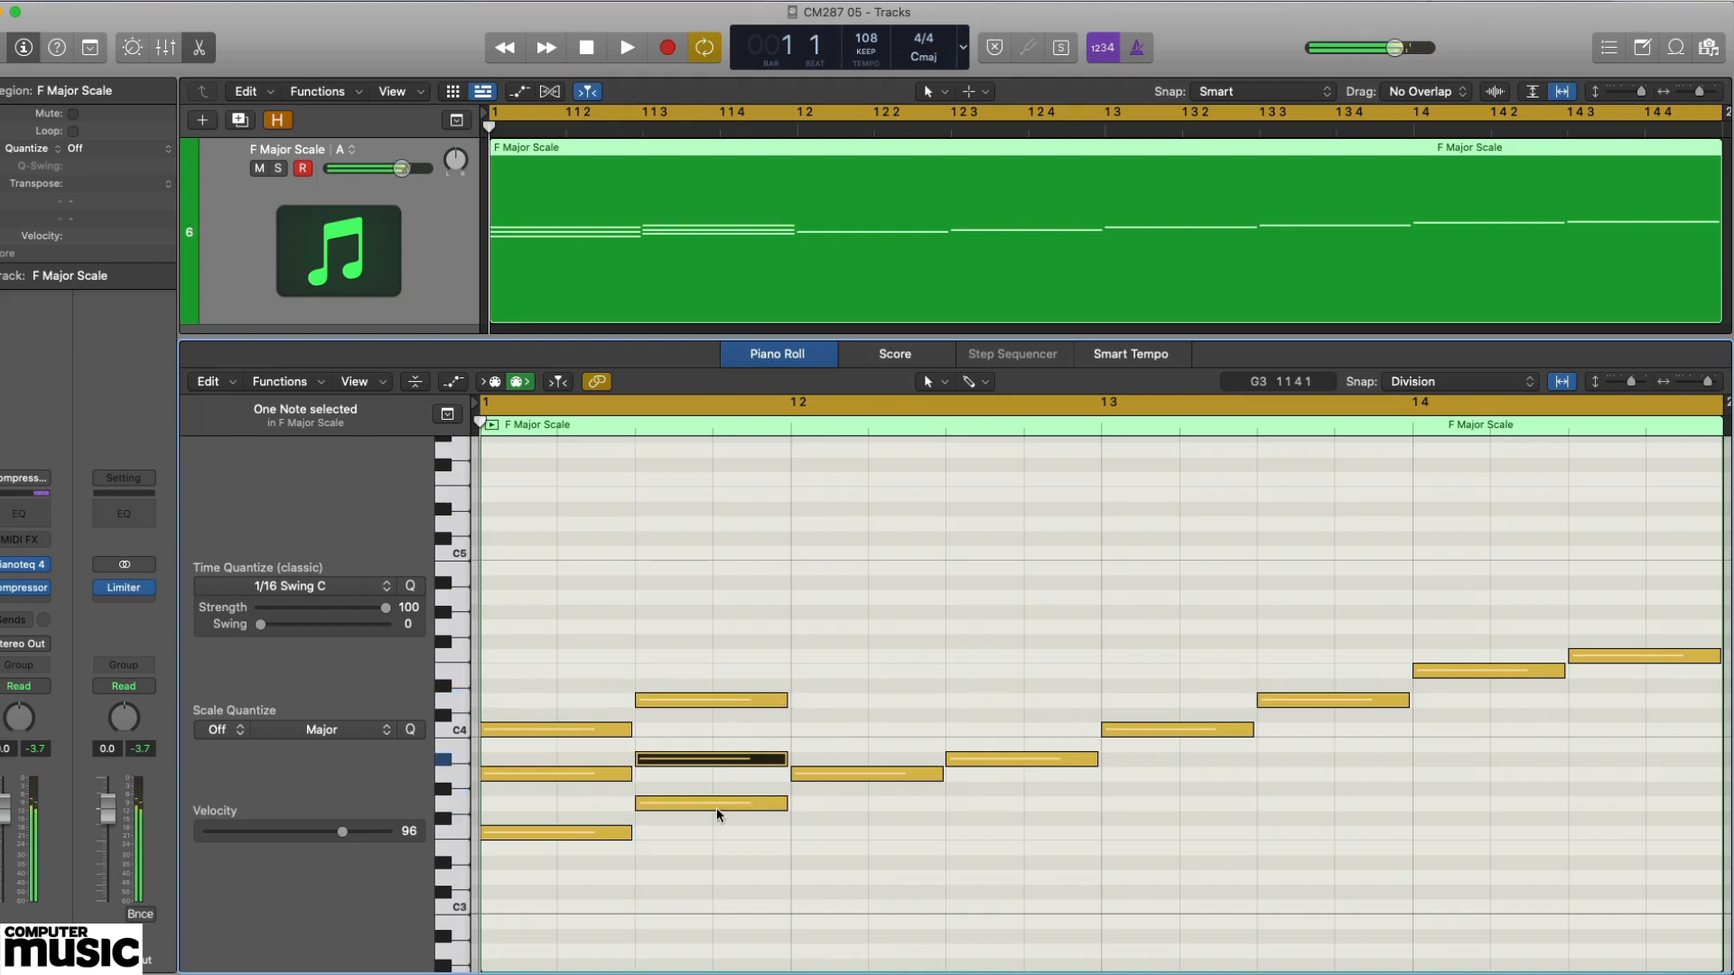
- Build the third triad by stacking copies of C4 and E4 above the A3 note, and audition its notes
{"action": "key", "text": "Right"}
{"action": "key", "text": "Right"}
{"action": "key", "text": "Right"}
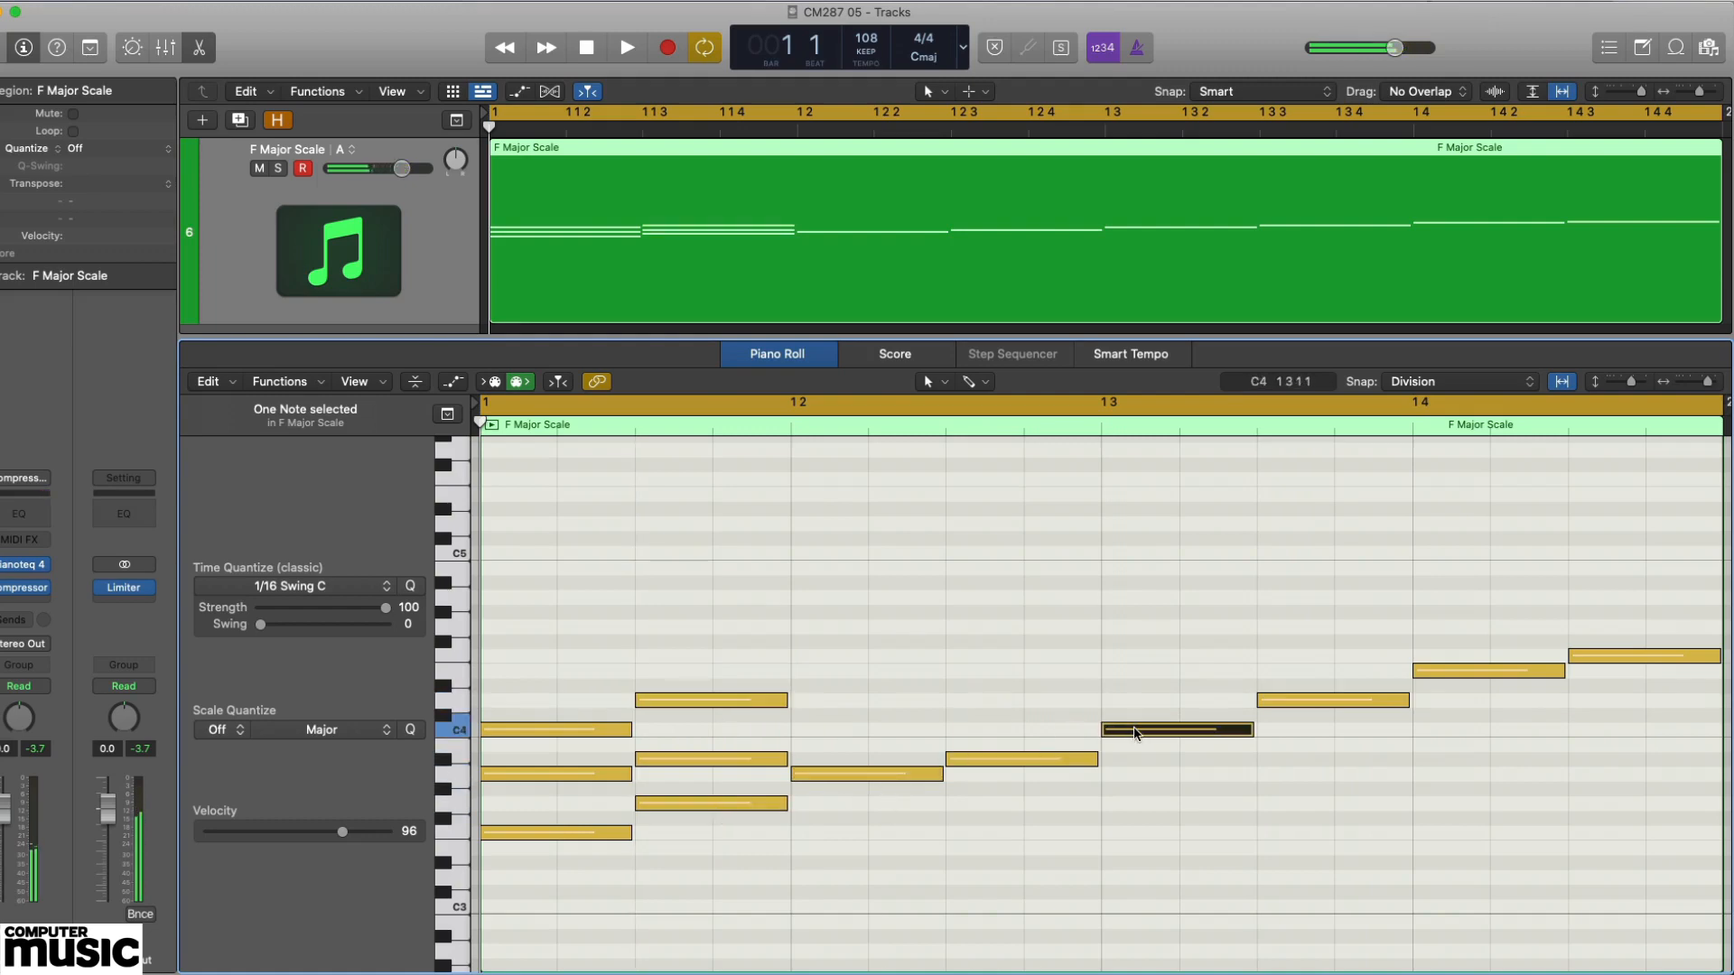
{"action": "left_click_drag", "start_coordinate": [1138, 732], "coordinate": [828, 752]}
{"action": "left_click", "coordinate": [1207, 730]}
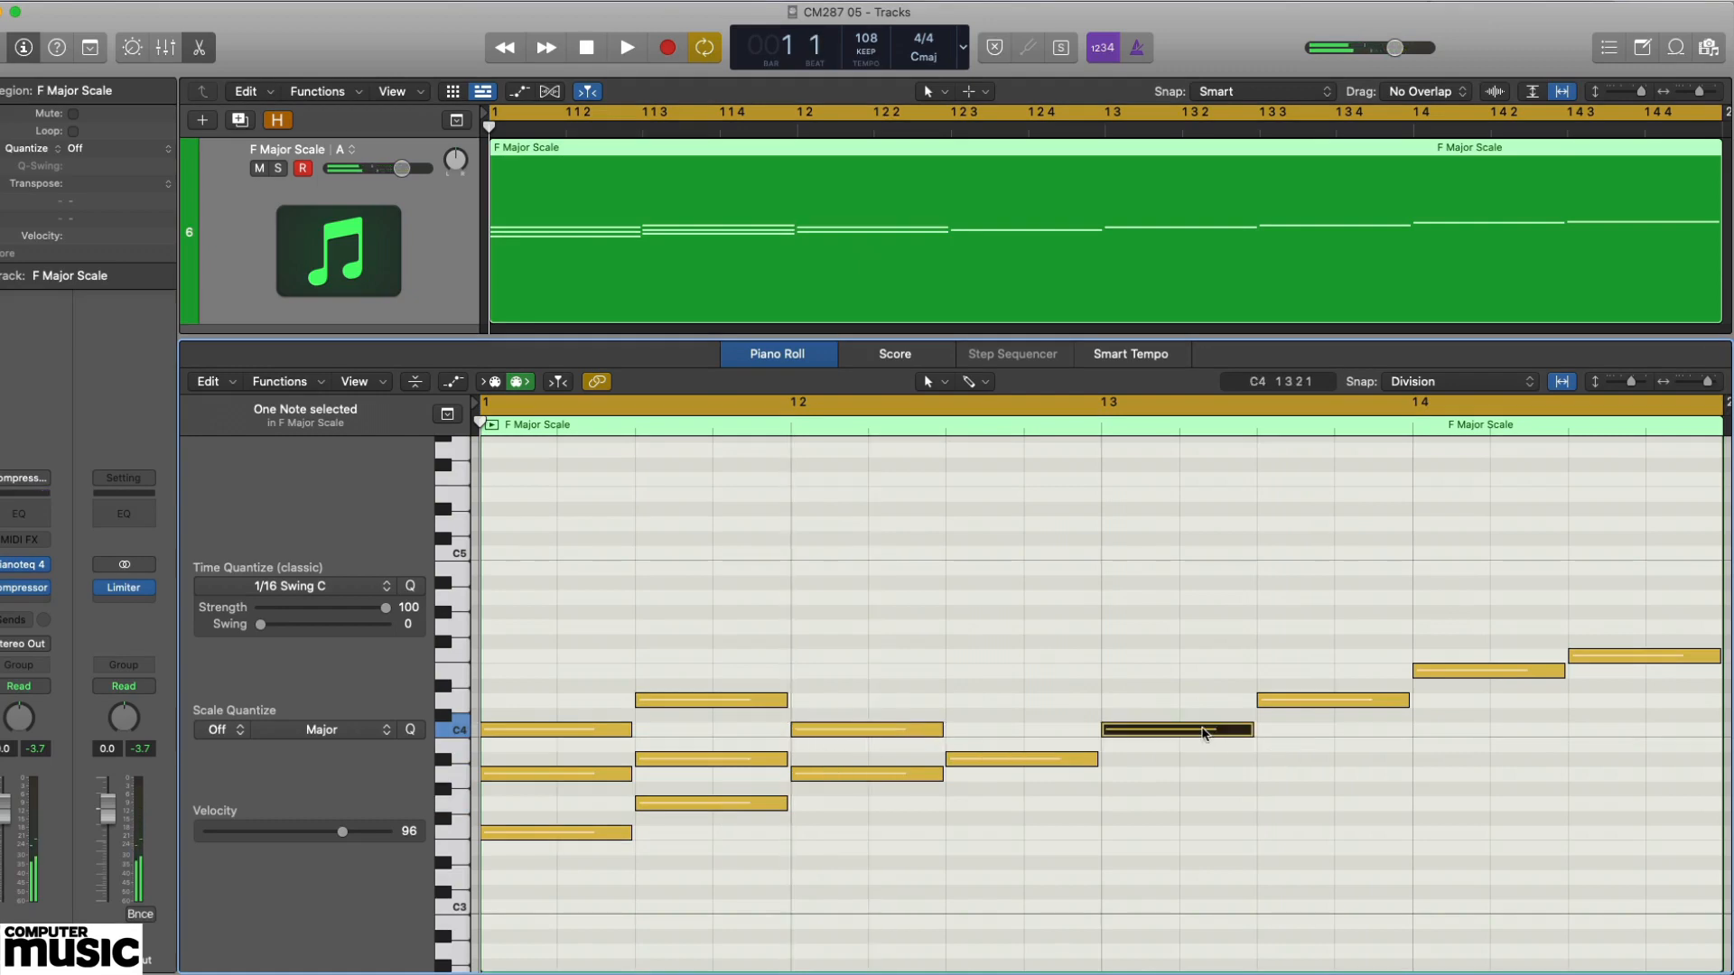
{"action": "key", "text": "Right"}
{"action": "key", "text": "Right"}
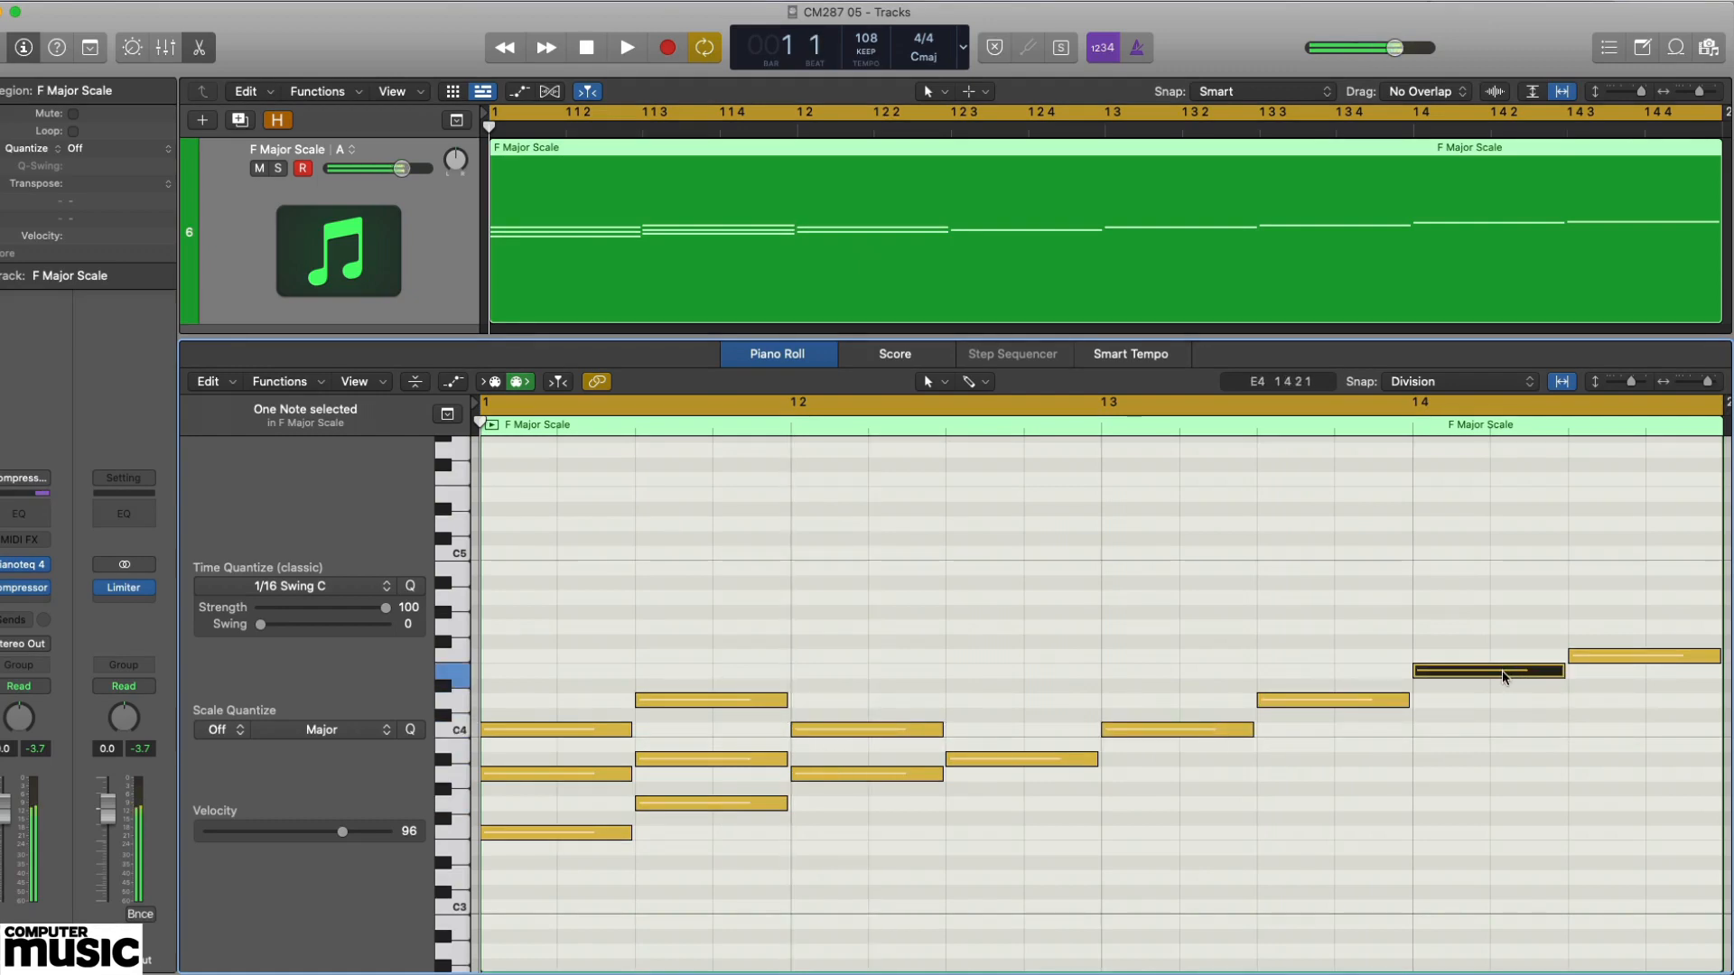
{"action": "left_click_drag", "start_coordinate": [1507, 682], "coordinate": [894, 714]}
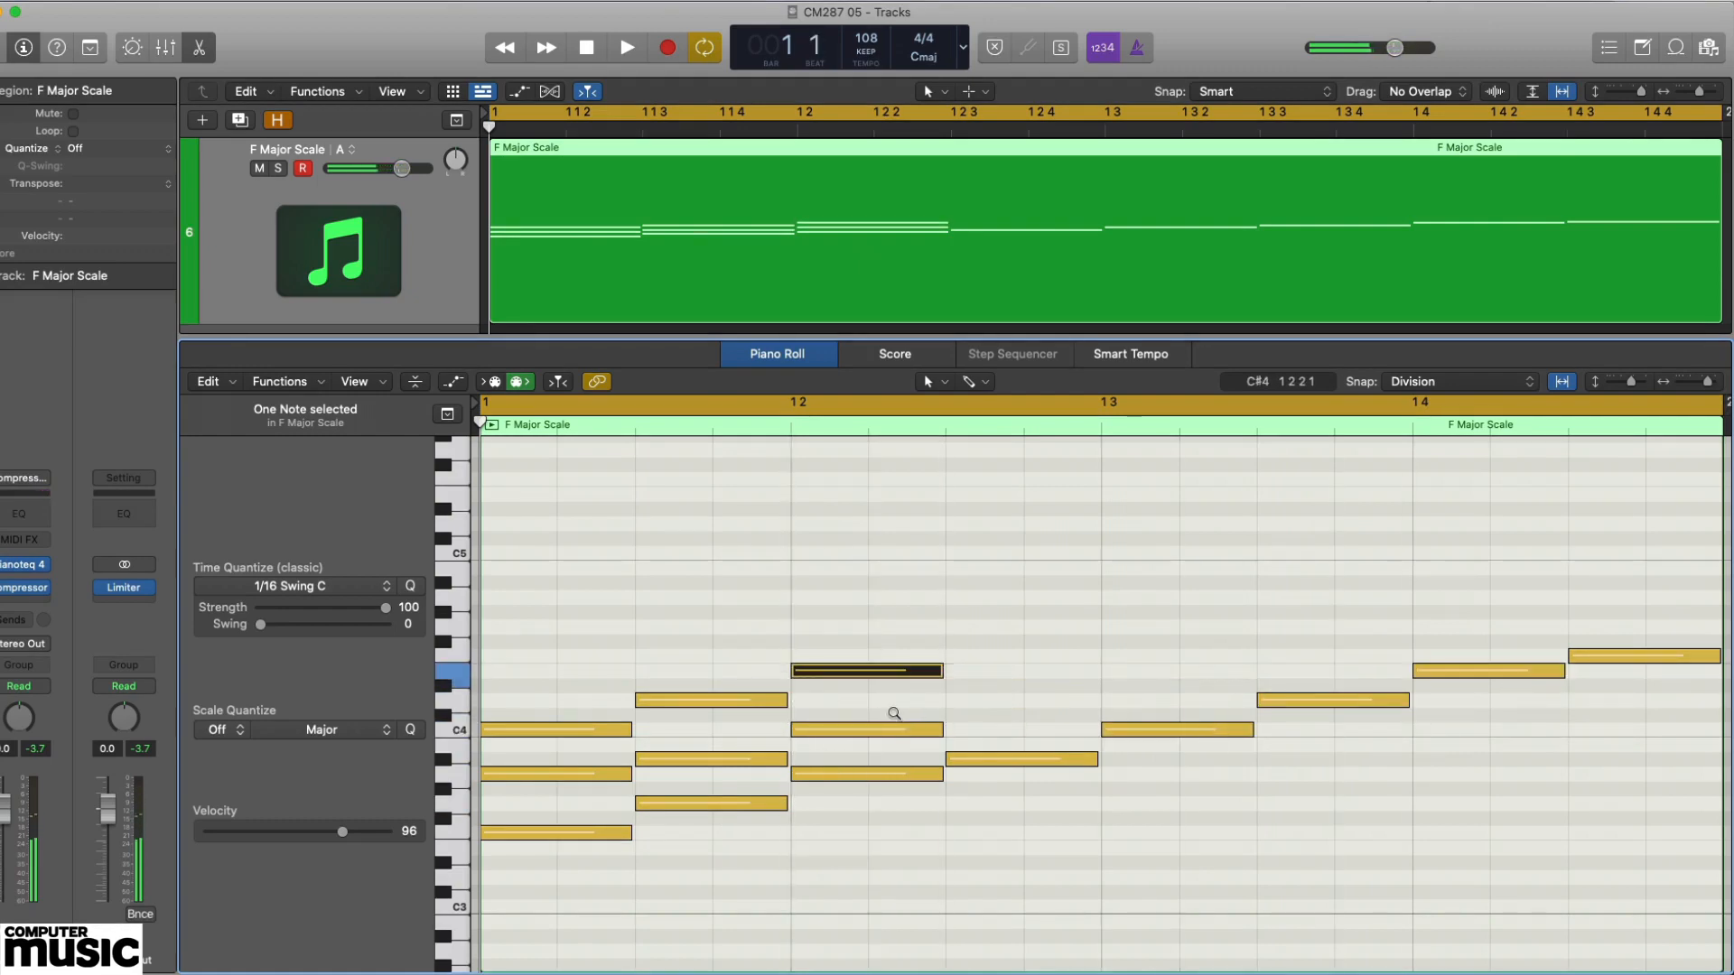
{"action": "left_click", "coordinate": [897, 775]}
{"action": "key", "text": "Up"}
{"action": "key", "text": "Up"}
- Redo the note-copying edits until every remaining scale note up to the F4 octave carries a triad
{"action": "key", "text": "super+shift+z"}
{"action": "key", "text": "super+shift+z"}
{"action": "key", "text": "super+shift+z"}
{"action": "key", "text": "super+shift+z"}
{"action": "key", "text": "super+shift+z"}
{"action": "key", "text": "super+shift+z"}
{"action": "key", "text": "super+shift+z"}
{"action": "key", "text": "super+shift+z"}
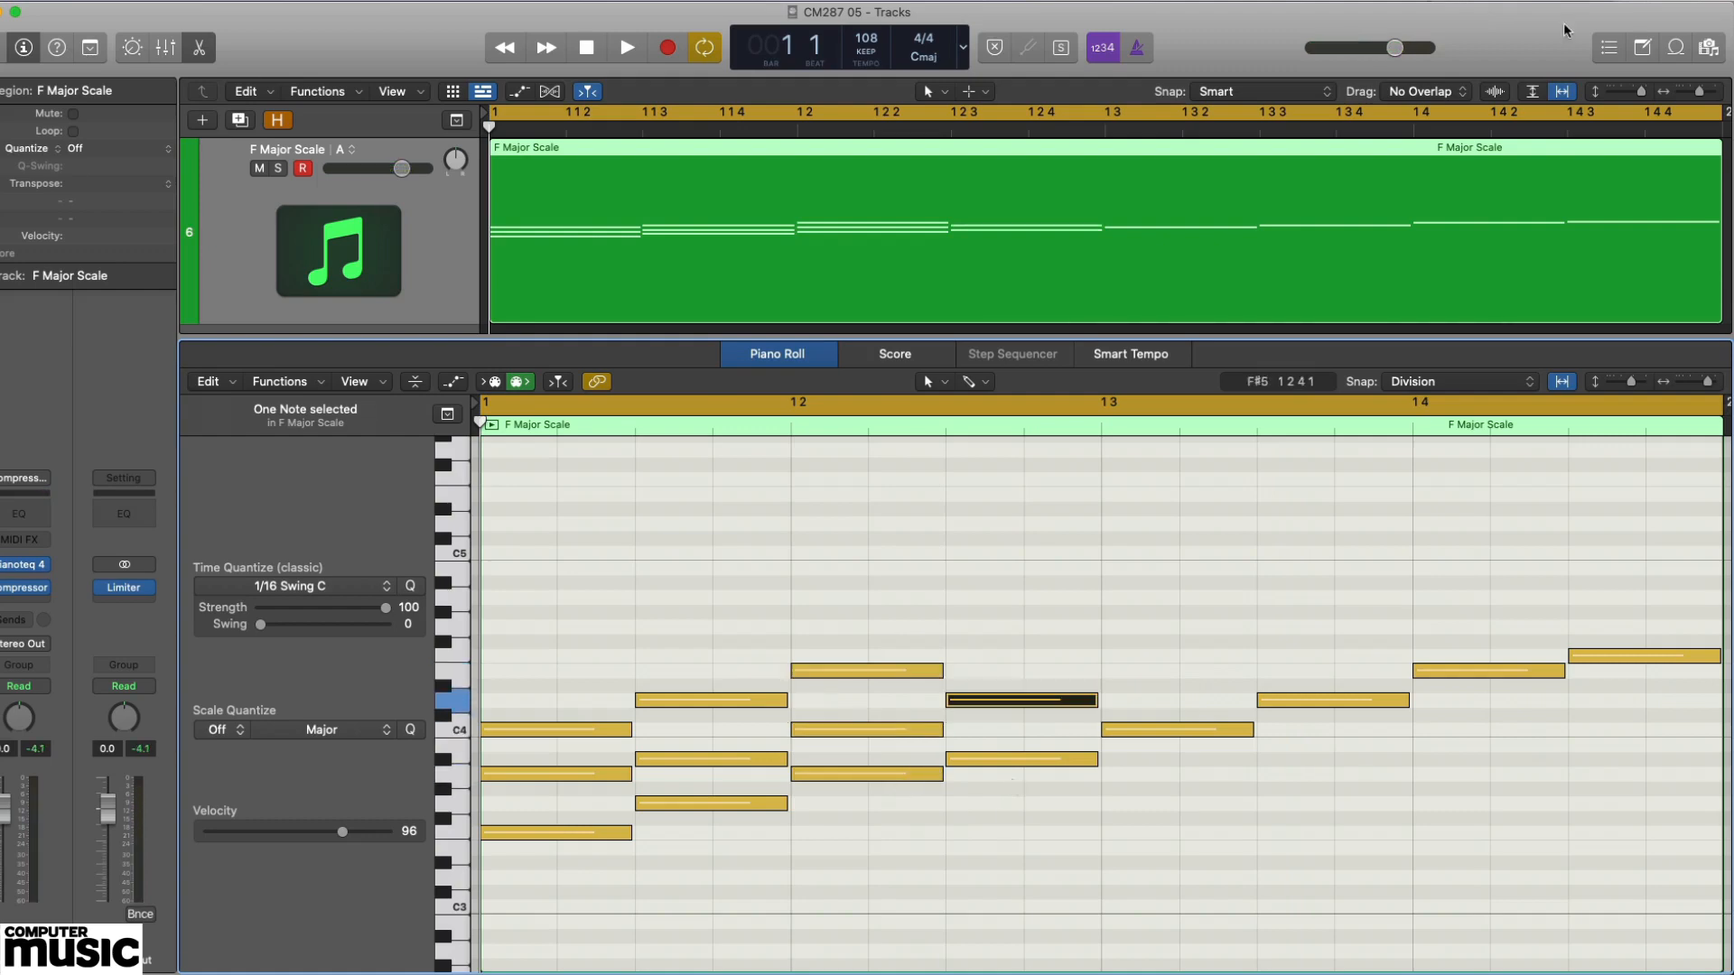
{"action": "key", "text": "super+shift+z"}
{"action": "key", "text": "super+shift+z"}
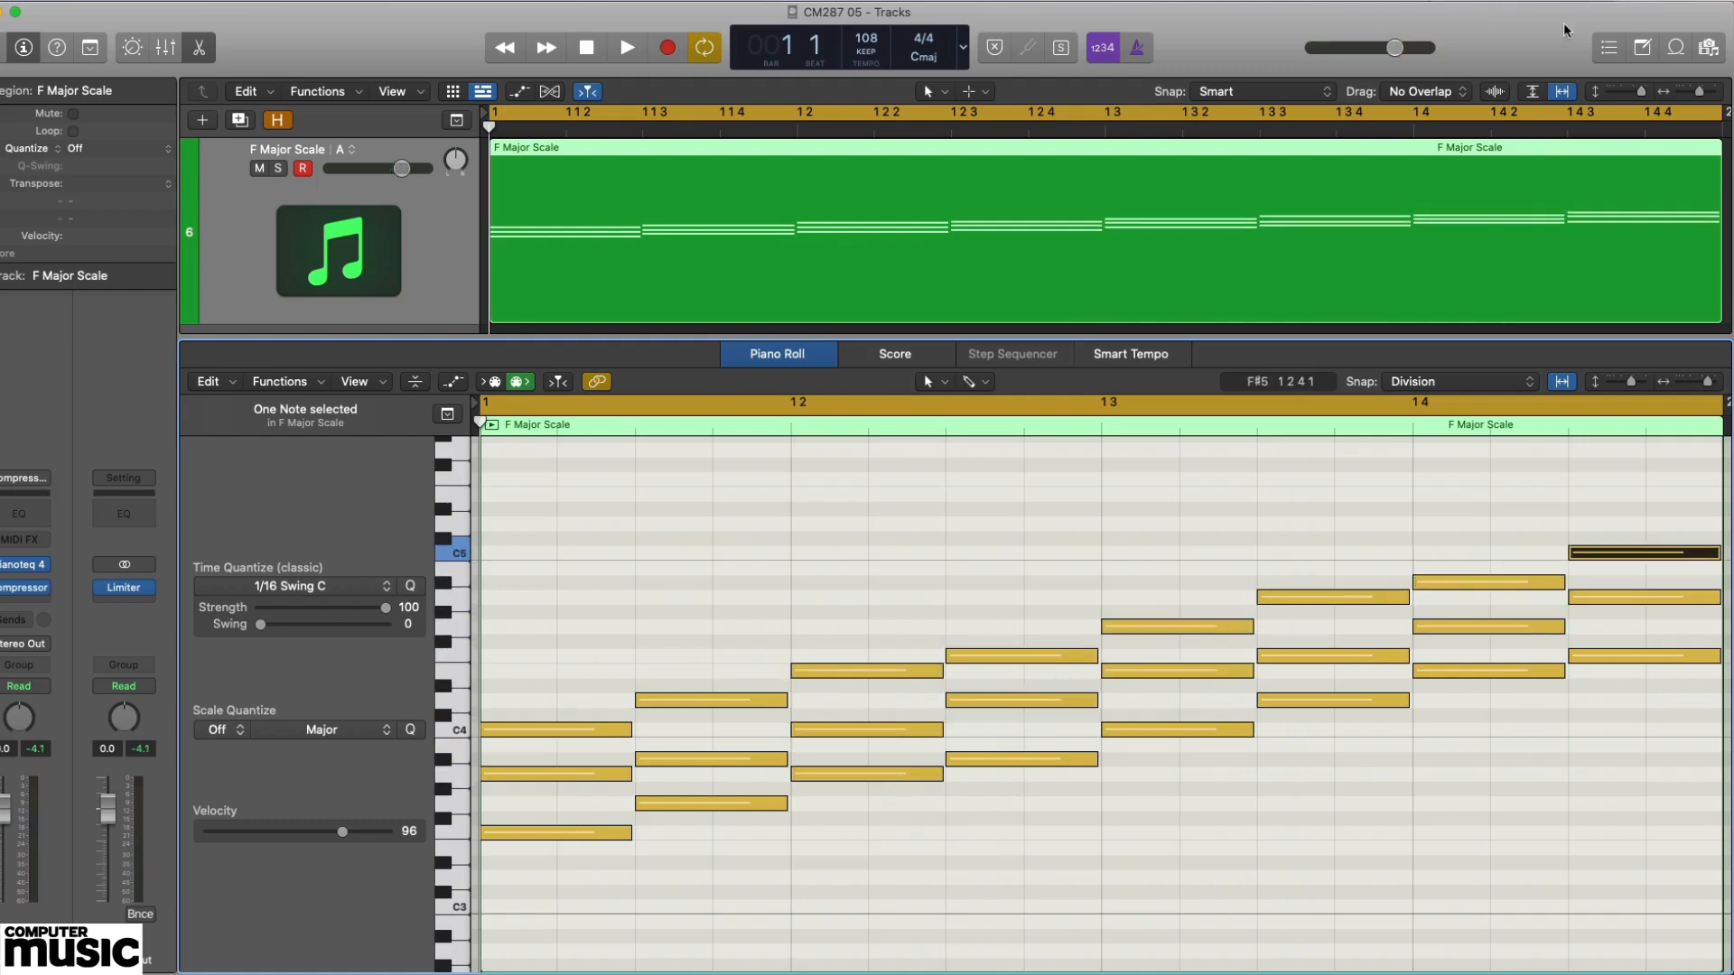
- Deselect all notes and play the harmonised F major scale from the start with cycle mode off
{"action": "left_click", "coordinate": [1623, 476]}
{"action": "key", "text": "space"}
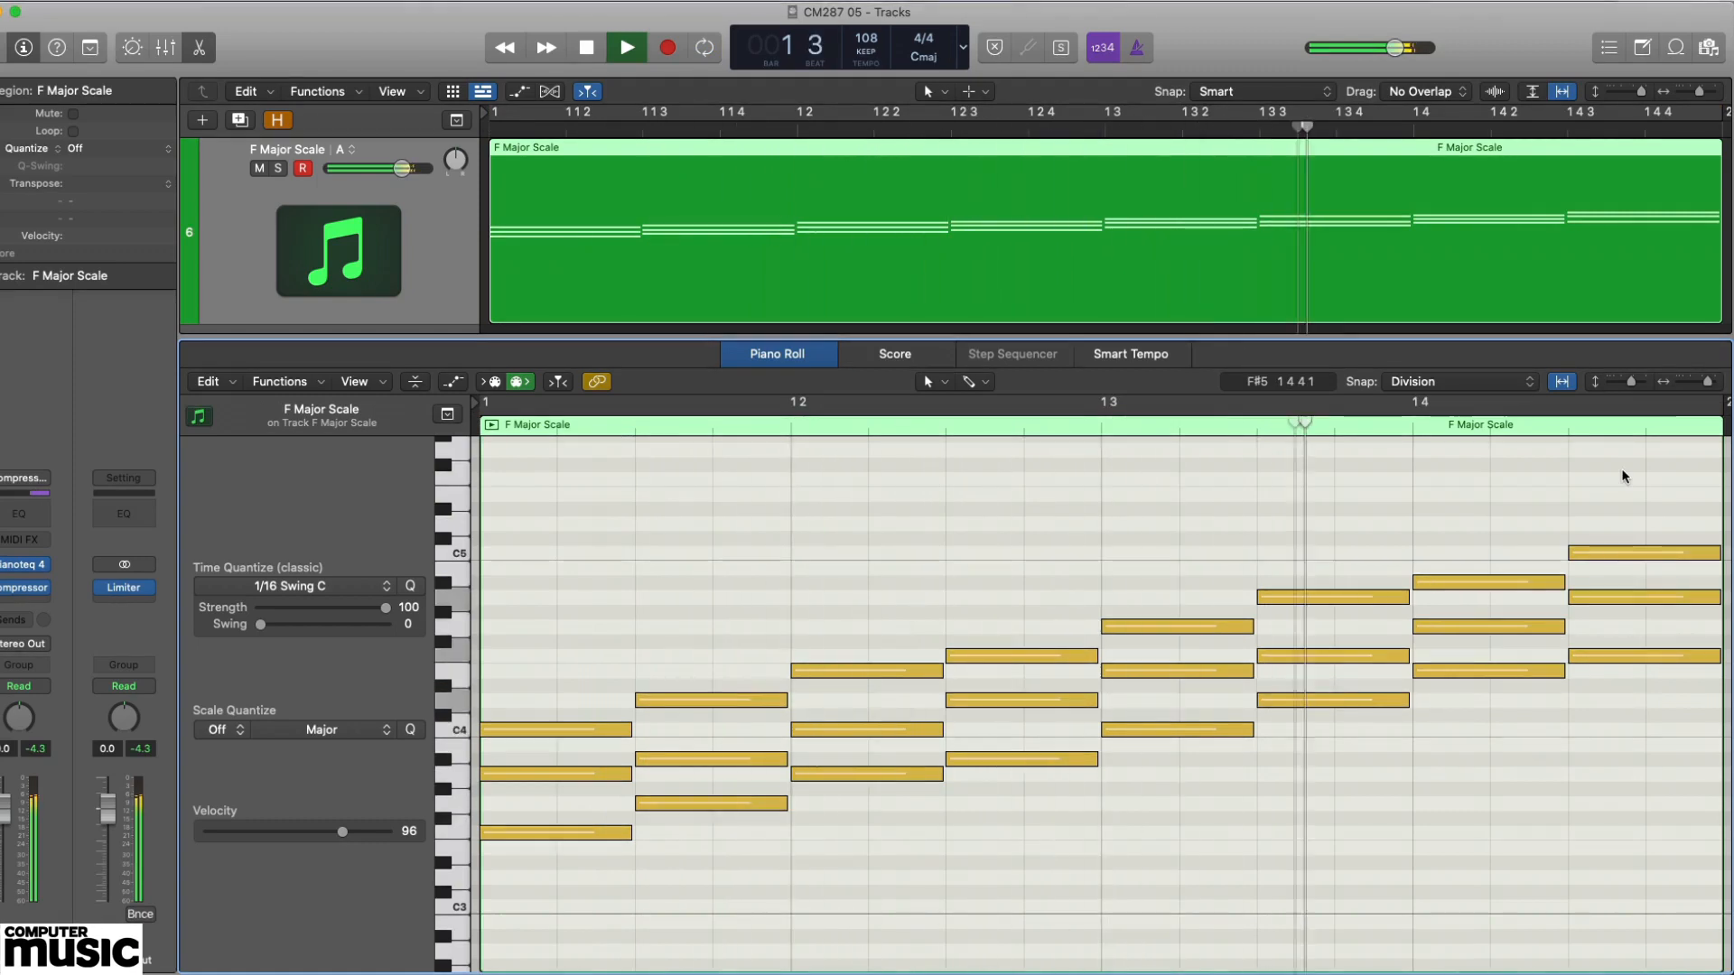
{"action": "key", "text": "space"}
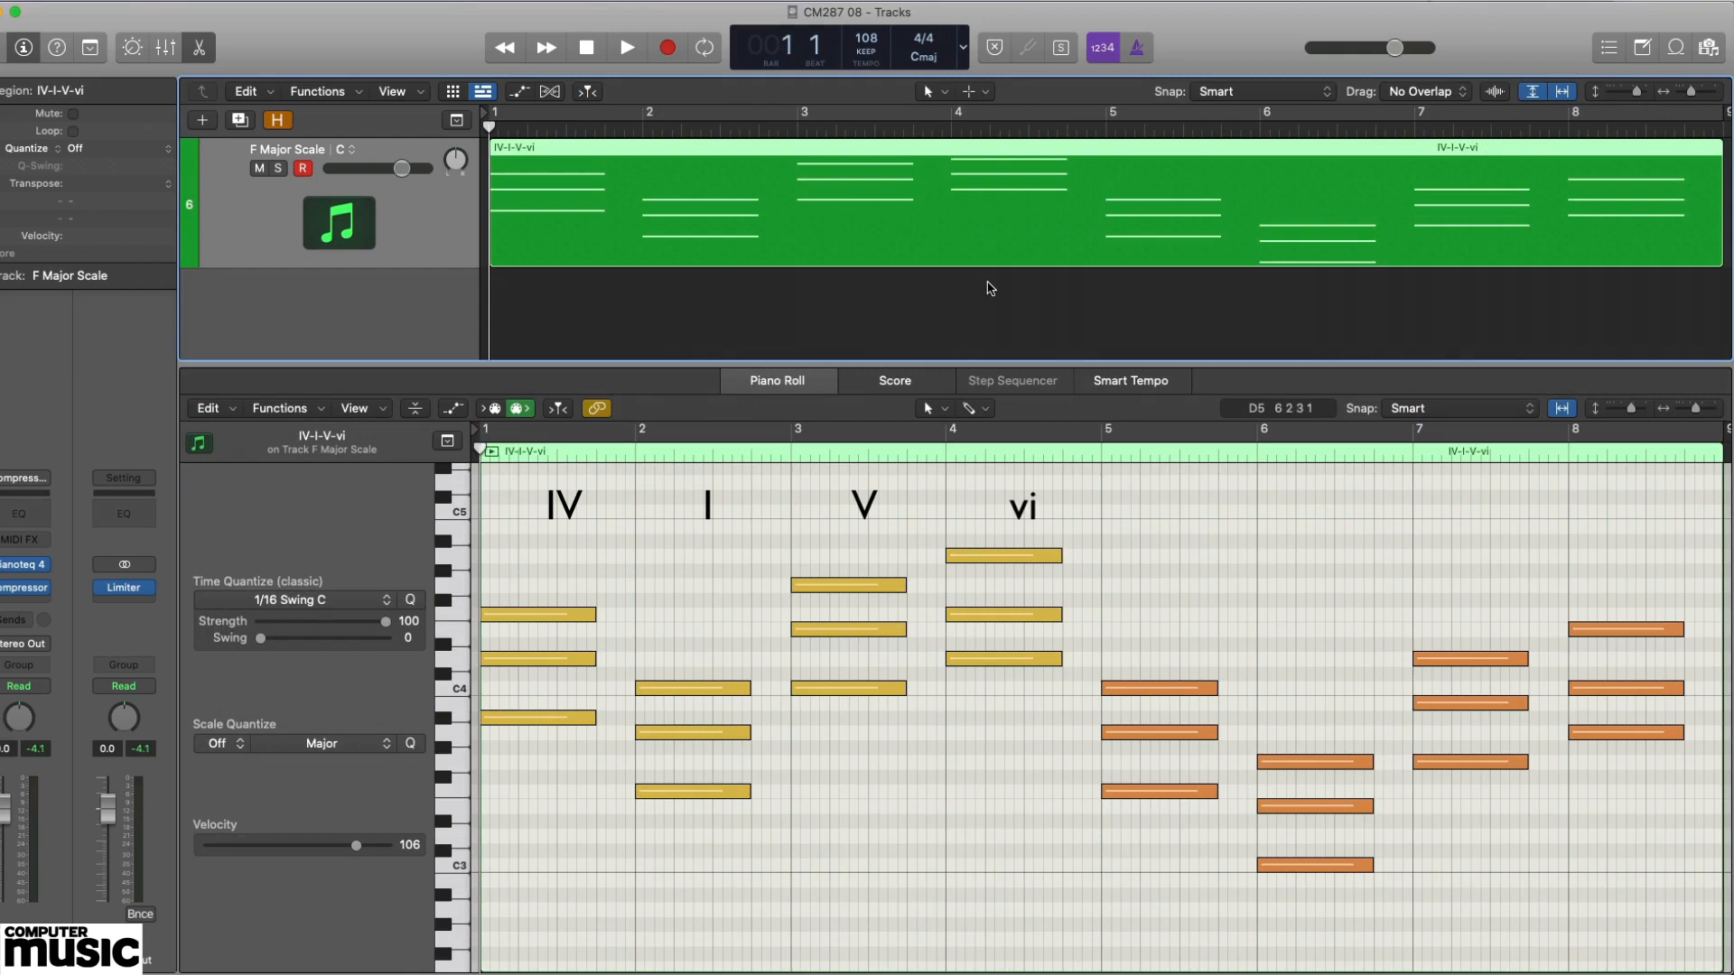
- Play the F major IV-I-V-vi progression in bars 1 to 4 and stop before bar 5
{"action": "key", "text": "space"}
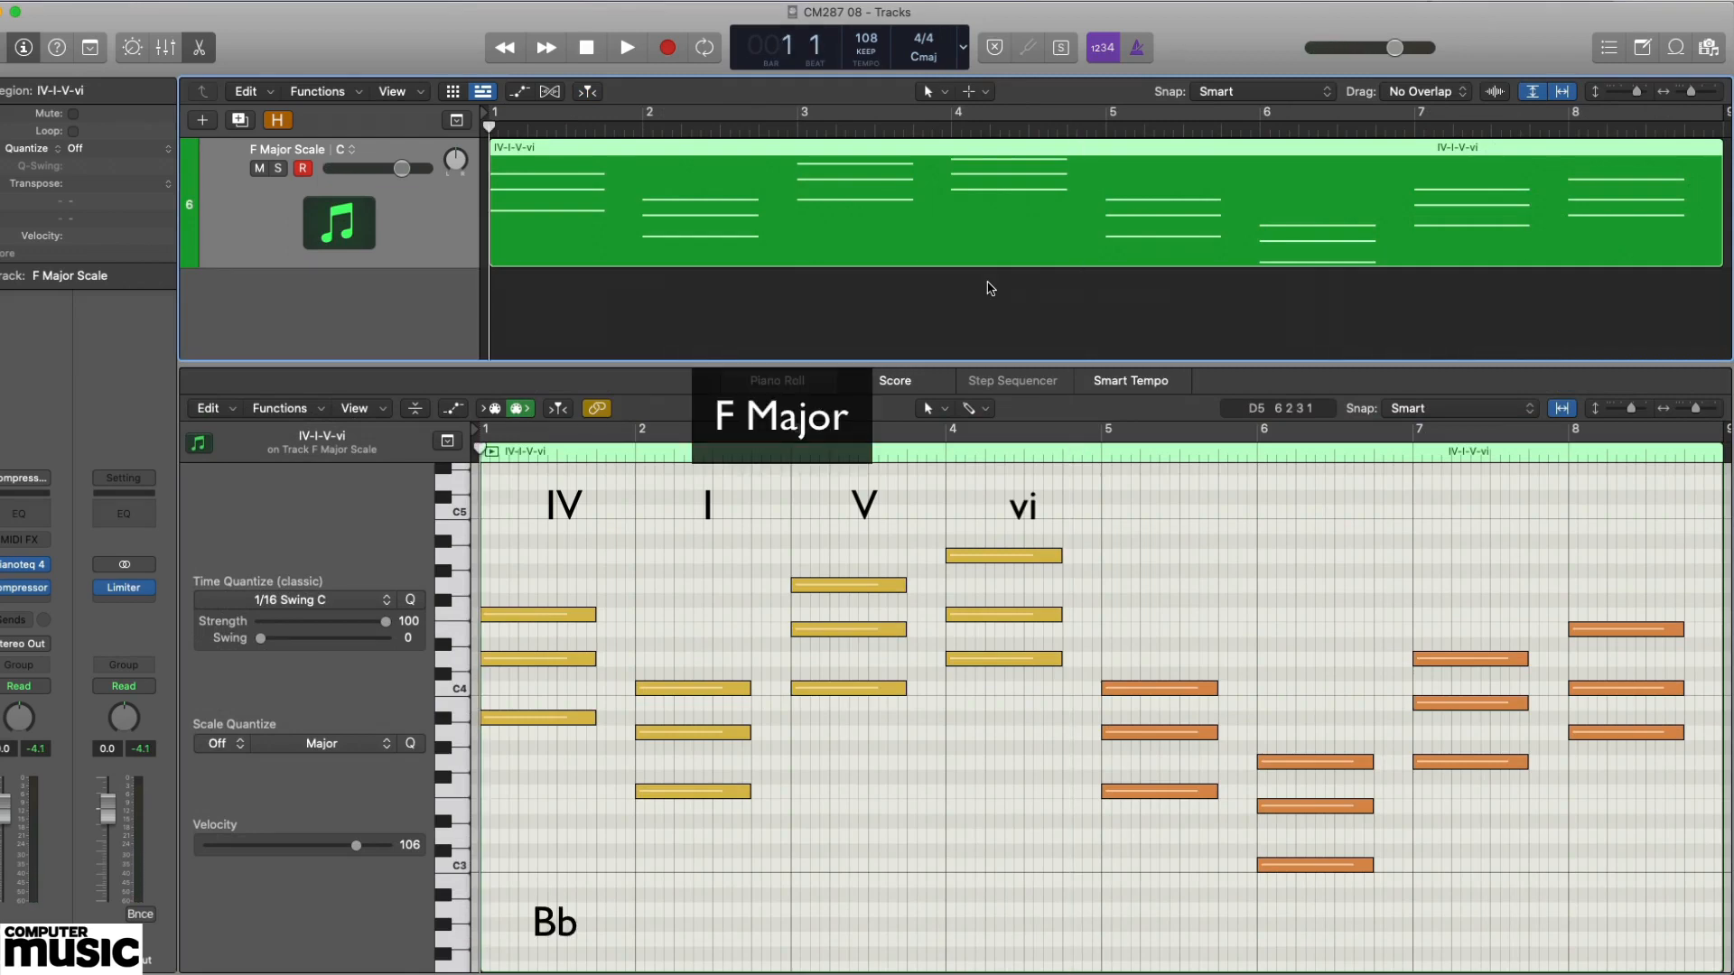
{"action": "key", "text": "space"}
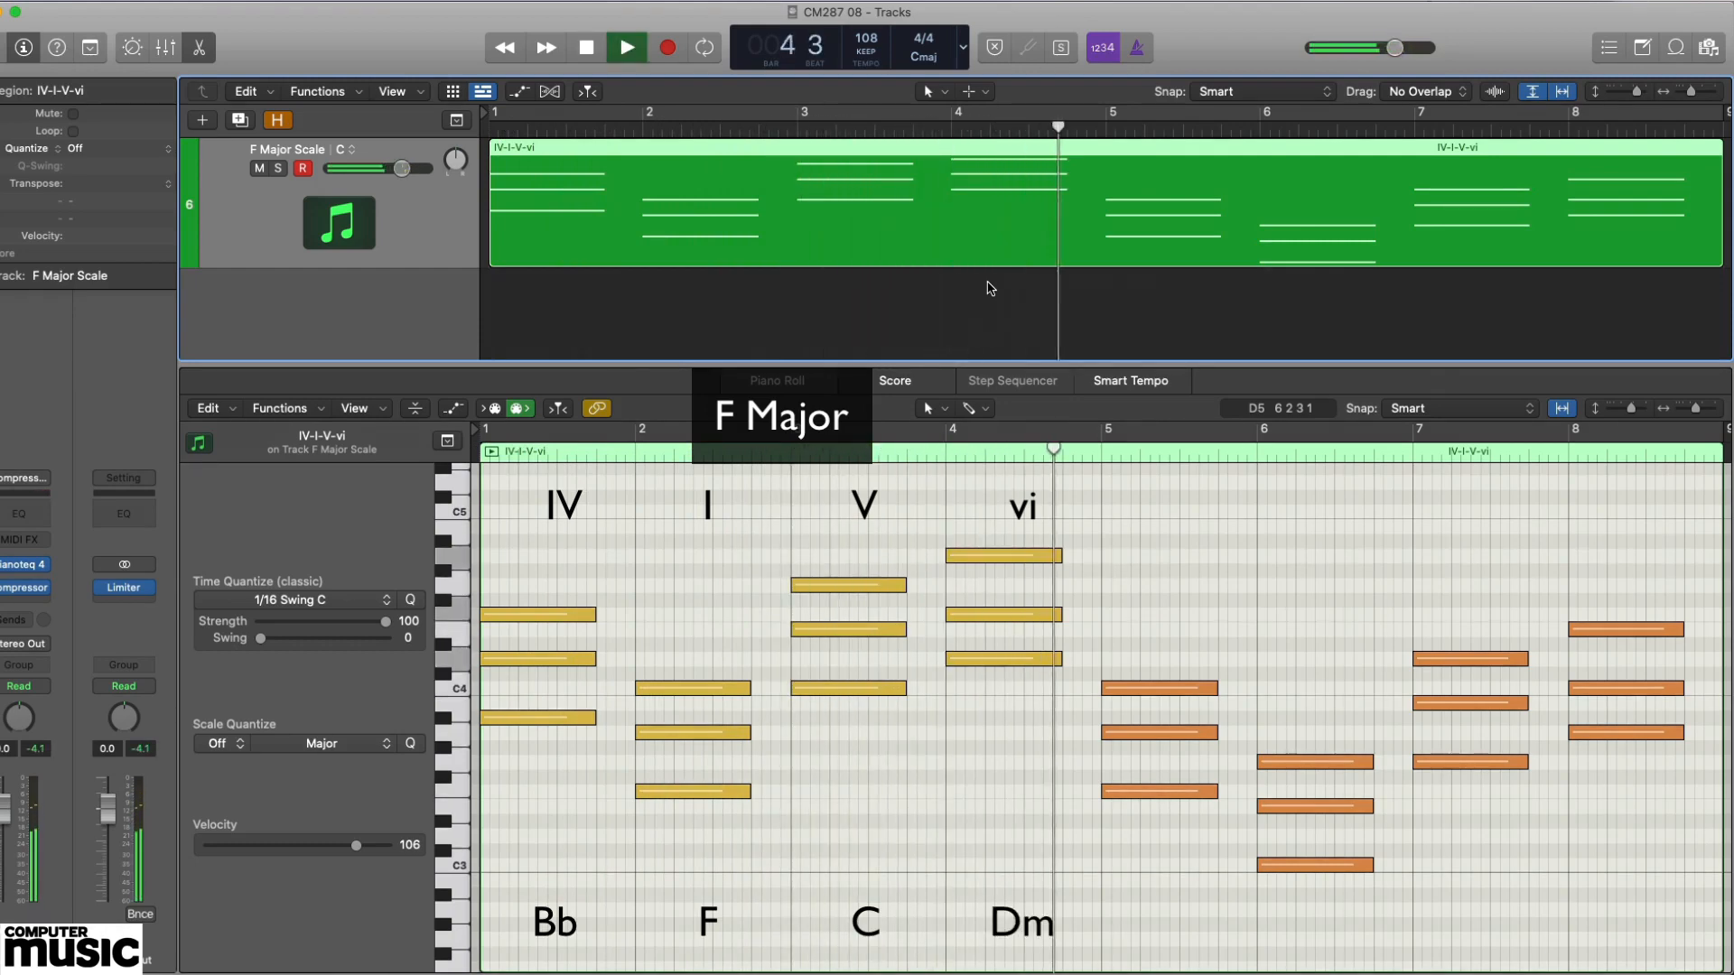
{"action": "key", "text": "space"}
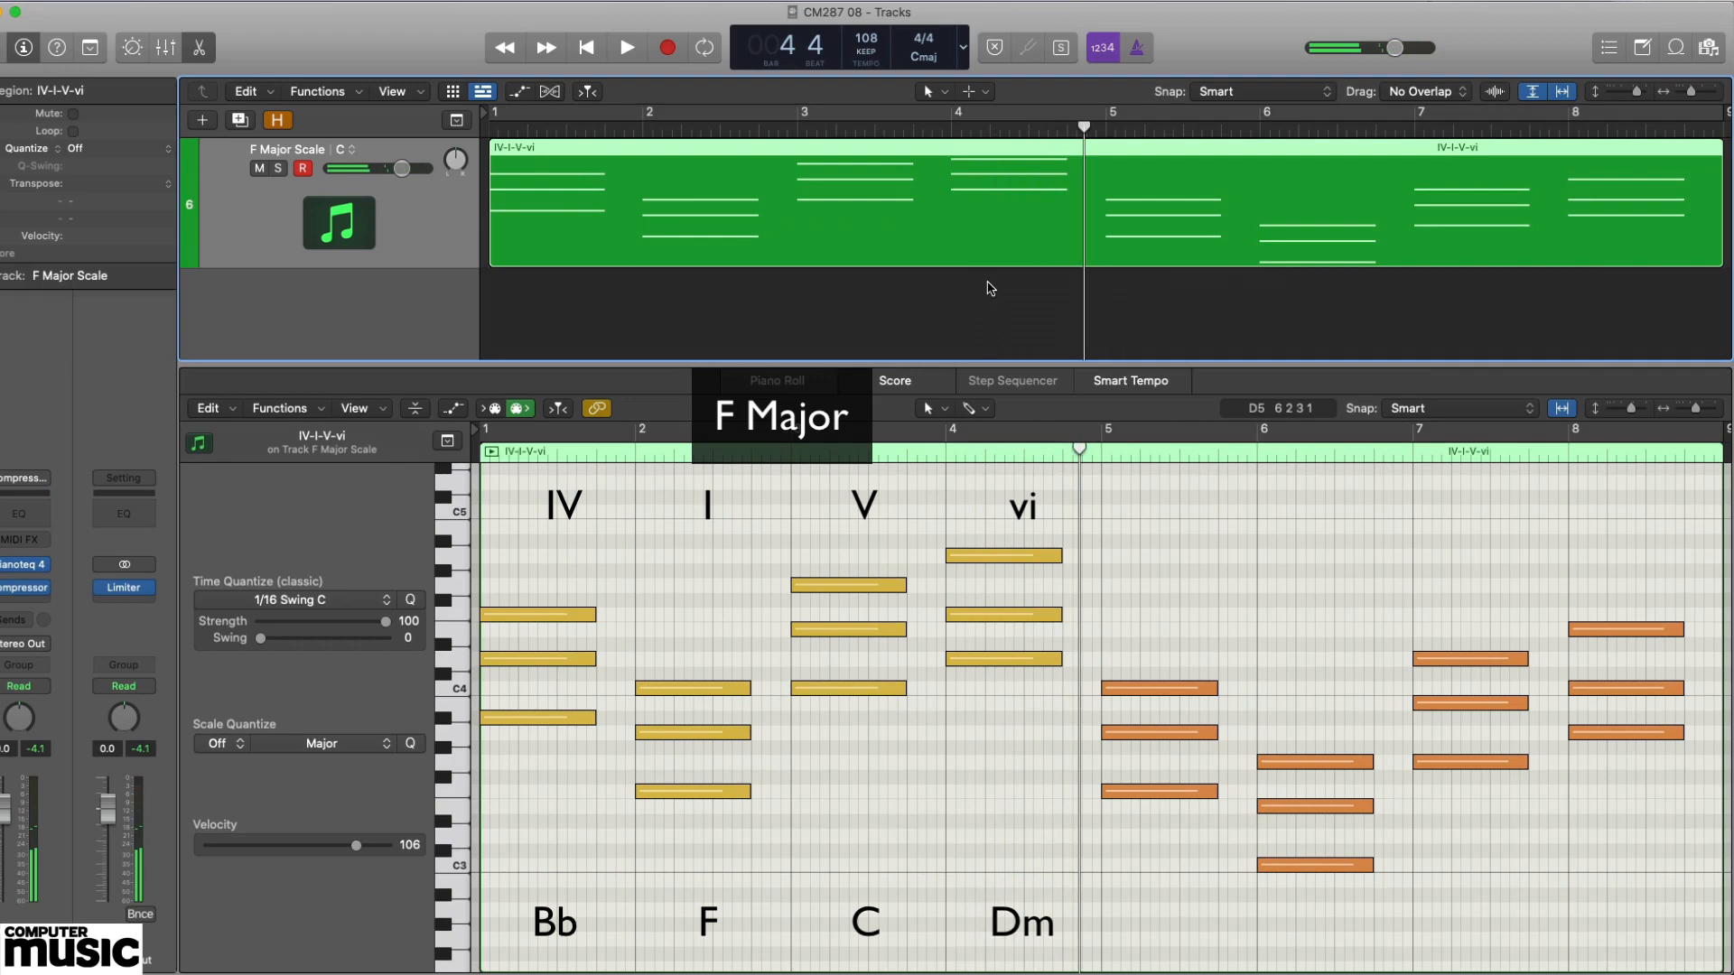
- Return to the start of the region and replay the F major progression, stopping at the end of bar 4
{"action": "key", "text": "Return"}
{"action": "key", "text": "space"}
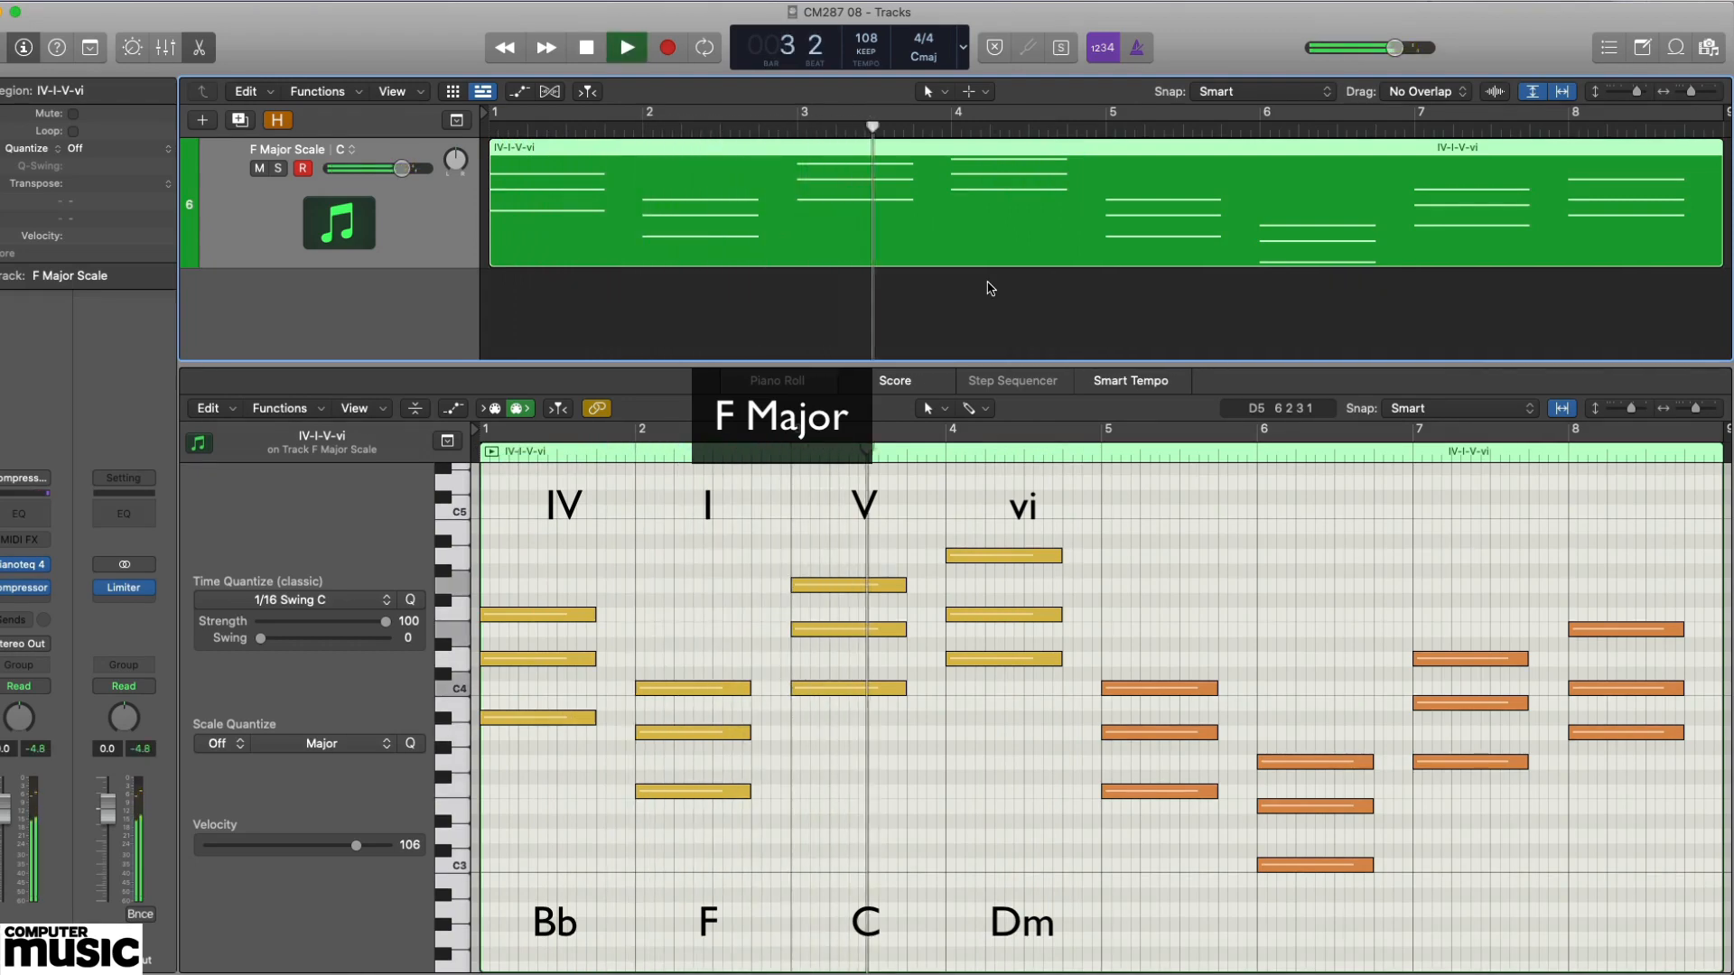
{"action": "key", "text": "space"}
{"action": "key", "text": "space"}
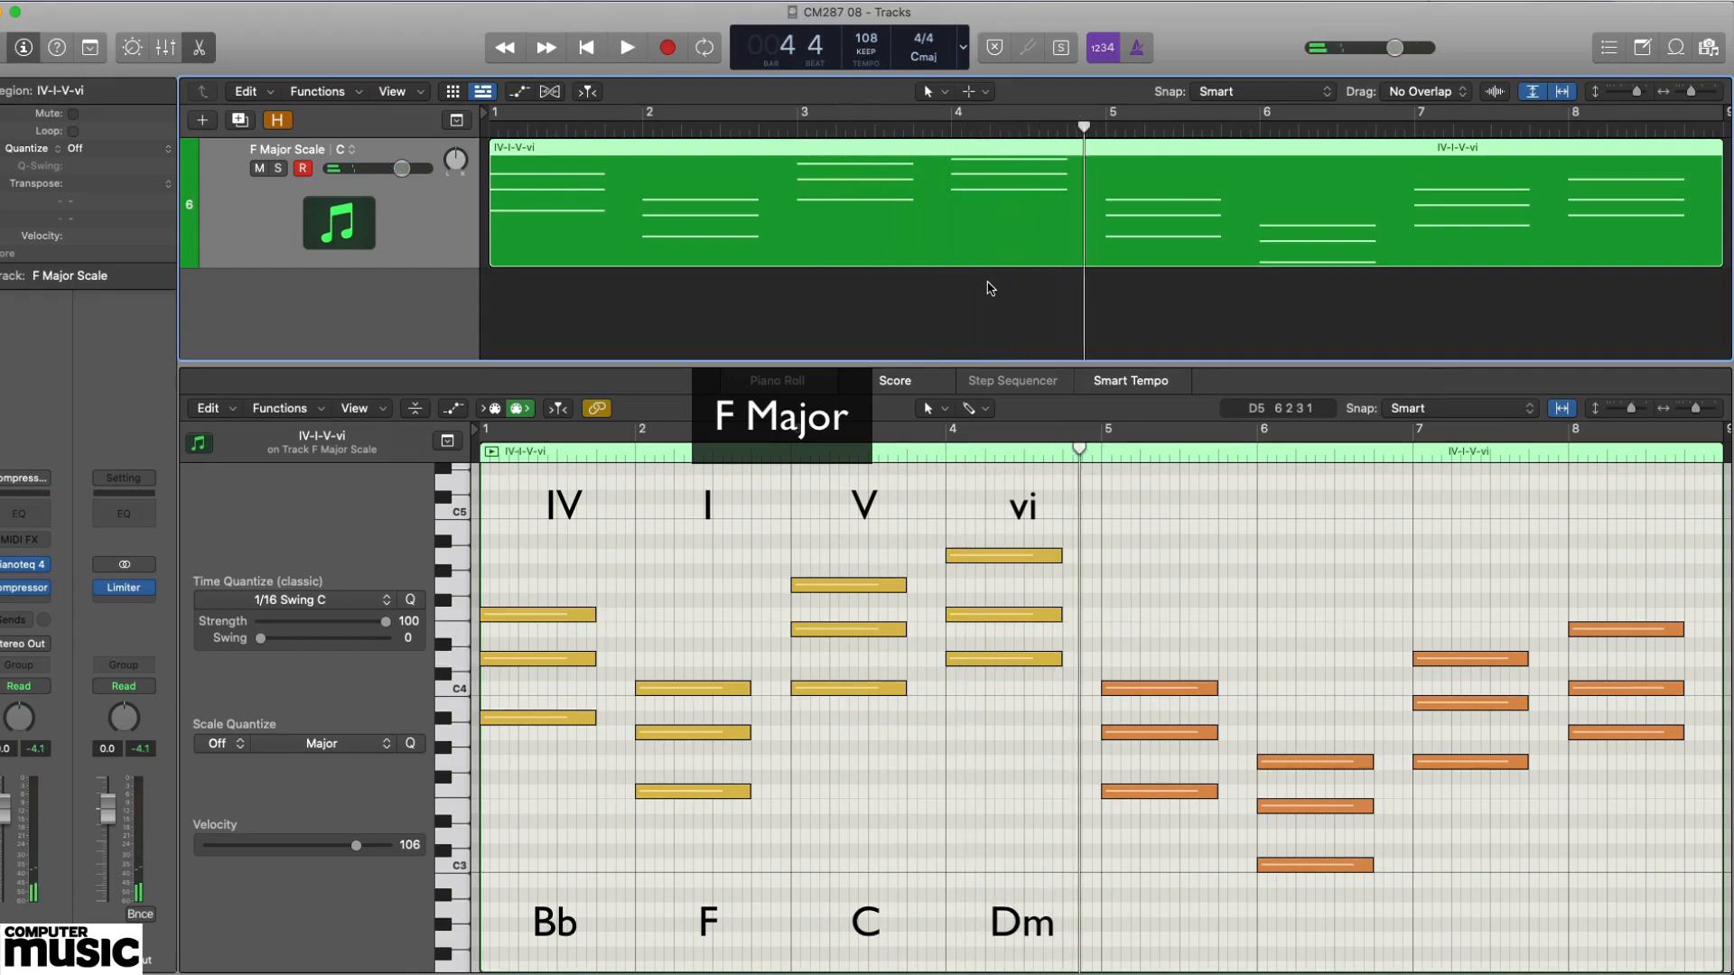
- Play the C major version of the IV-I-V-vi progression from bar 5 and stop at the end of bar 8
{"action": "key", "text": "space"}
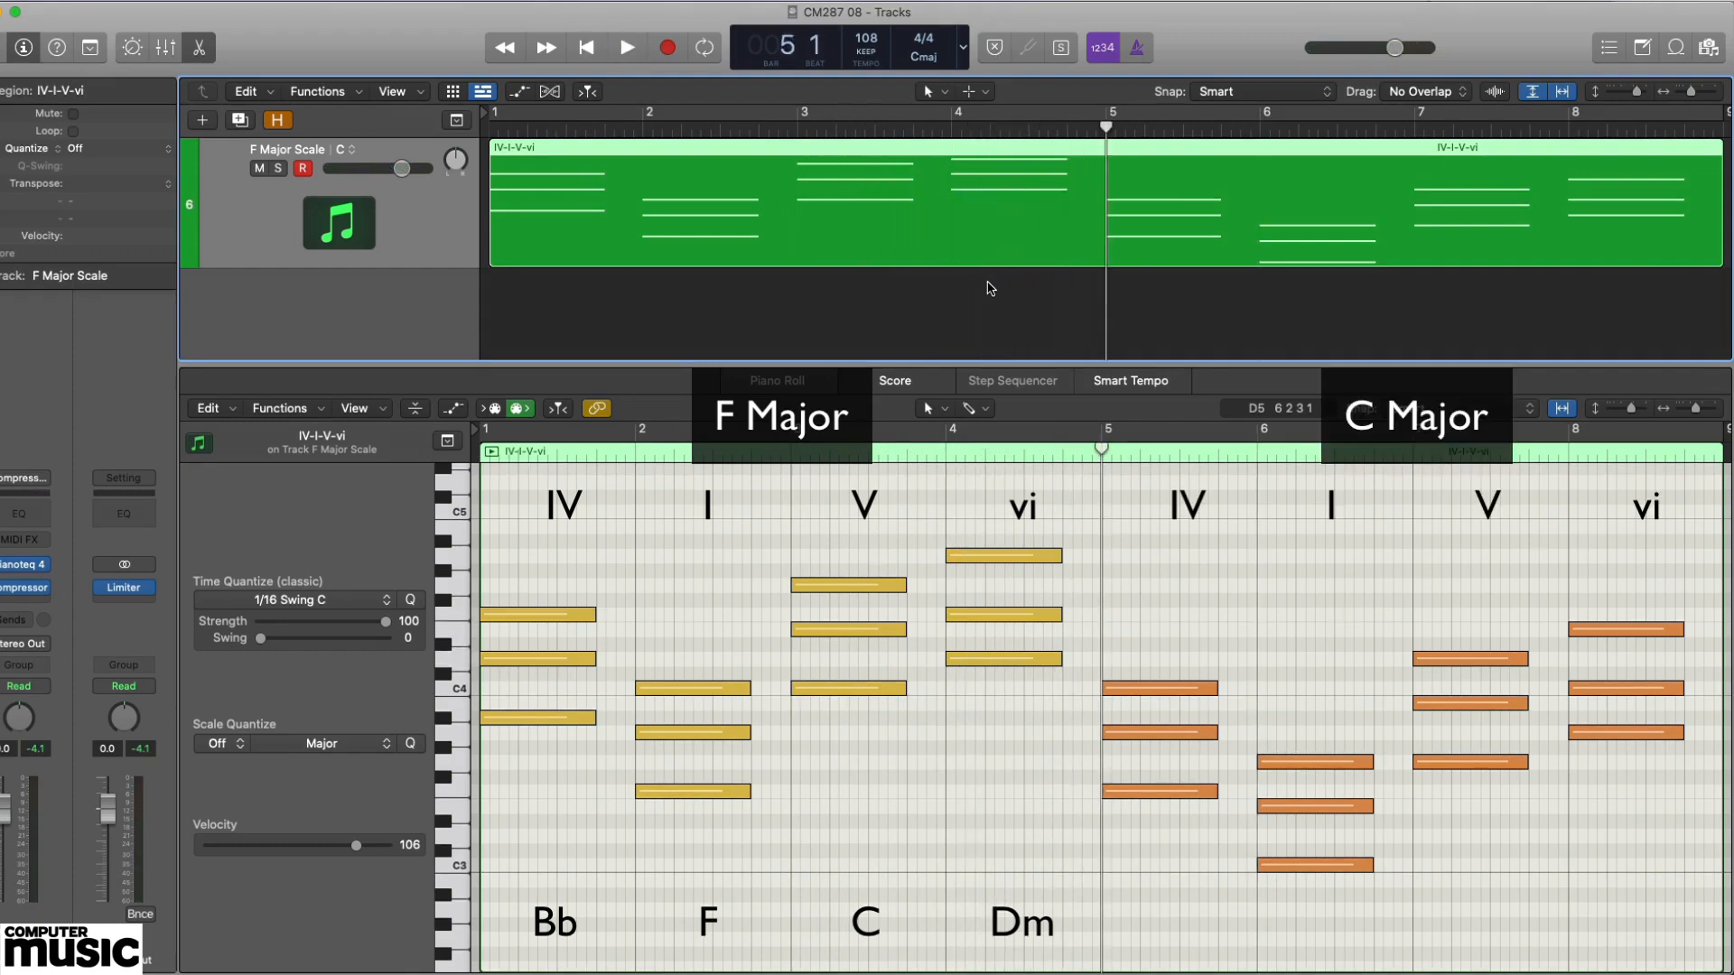
{"action": "key", "text": "space"}
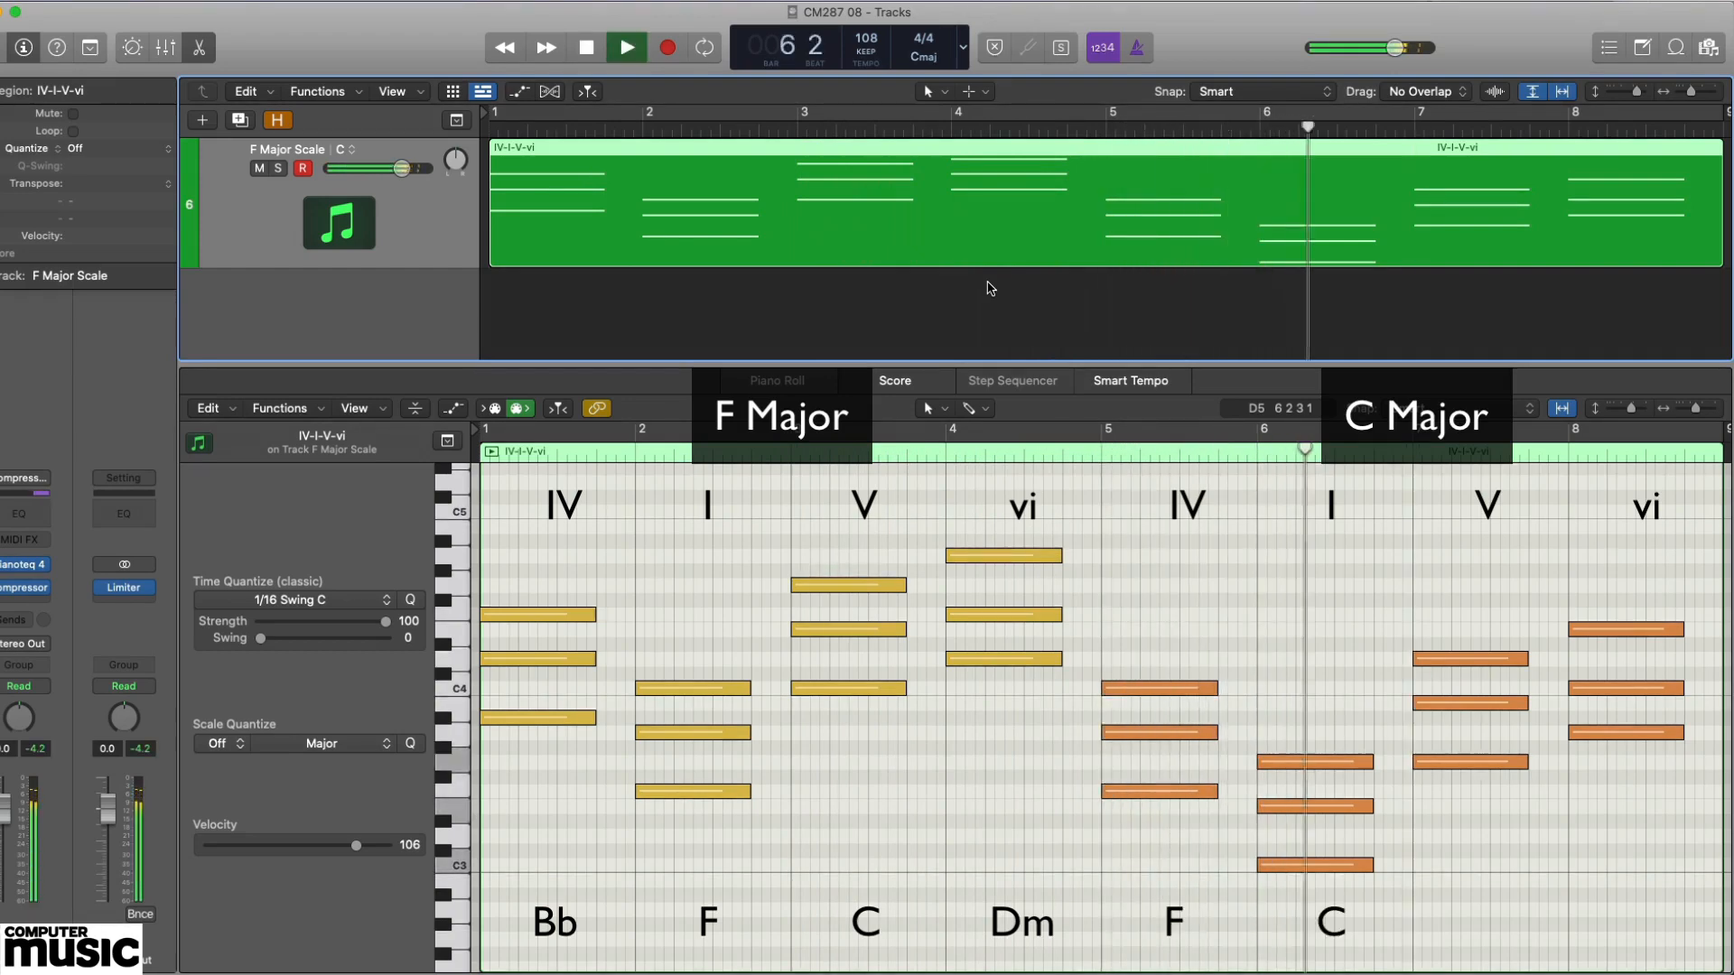
{"action": "key", "text": "space"}
{"action": "key", "text": "space"}
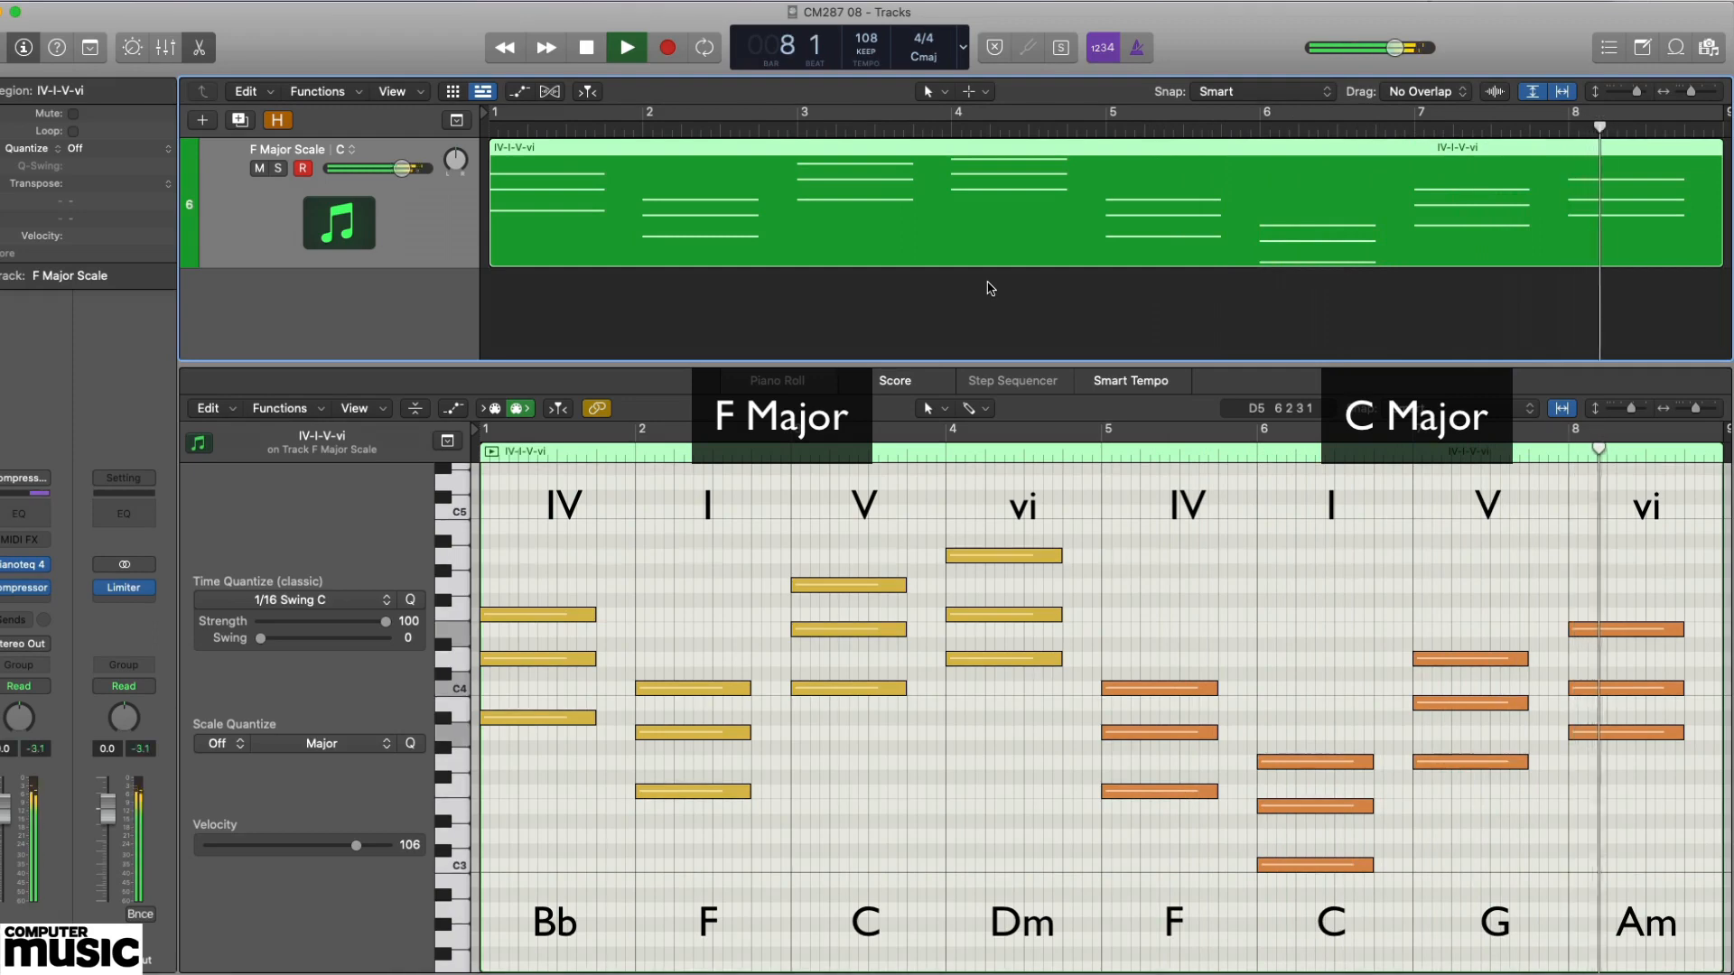
{"action": "key", "text": "space"}
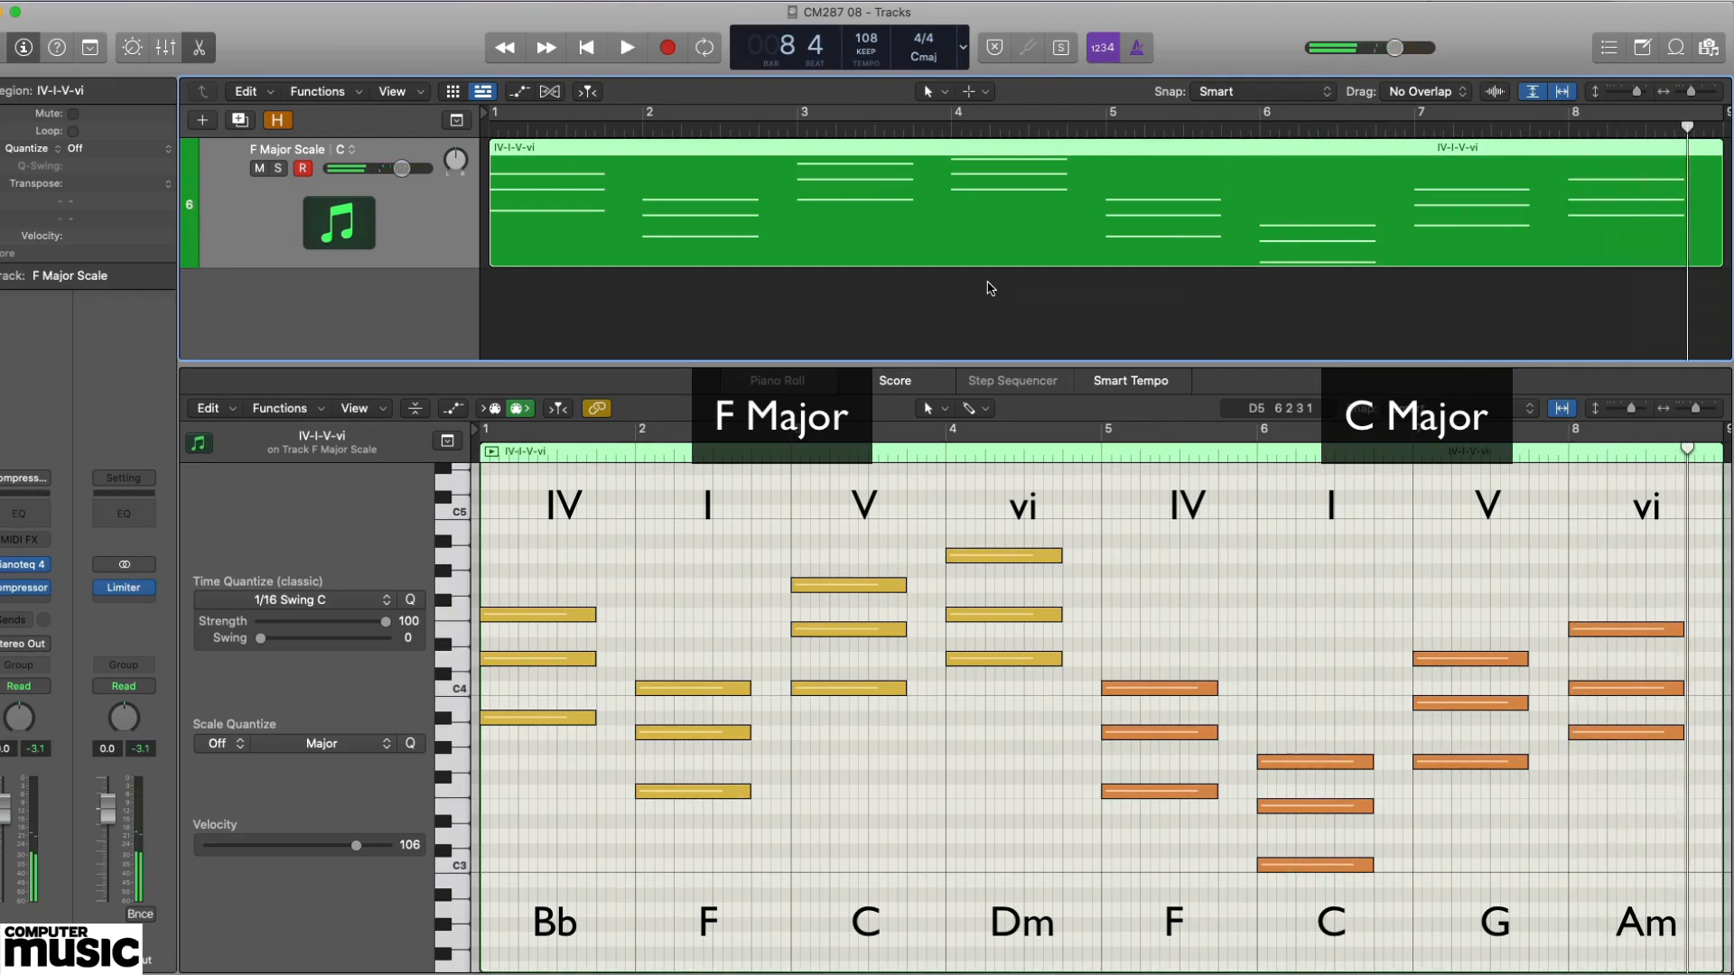
- Move back to bar 5 and audition the C major progression's IV and I chords, F and C, one at a time
{"action": "key", "text": "comma"}
{"action": "key", "text": "comma"}
{"action": "key", "text": "comma"}
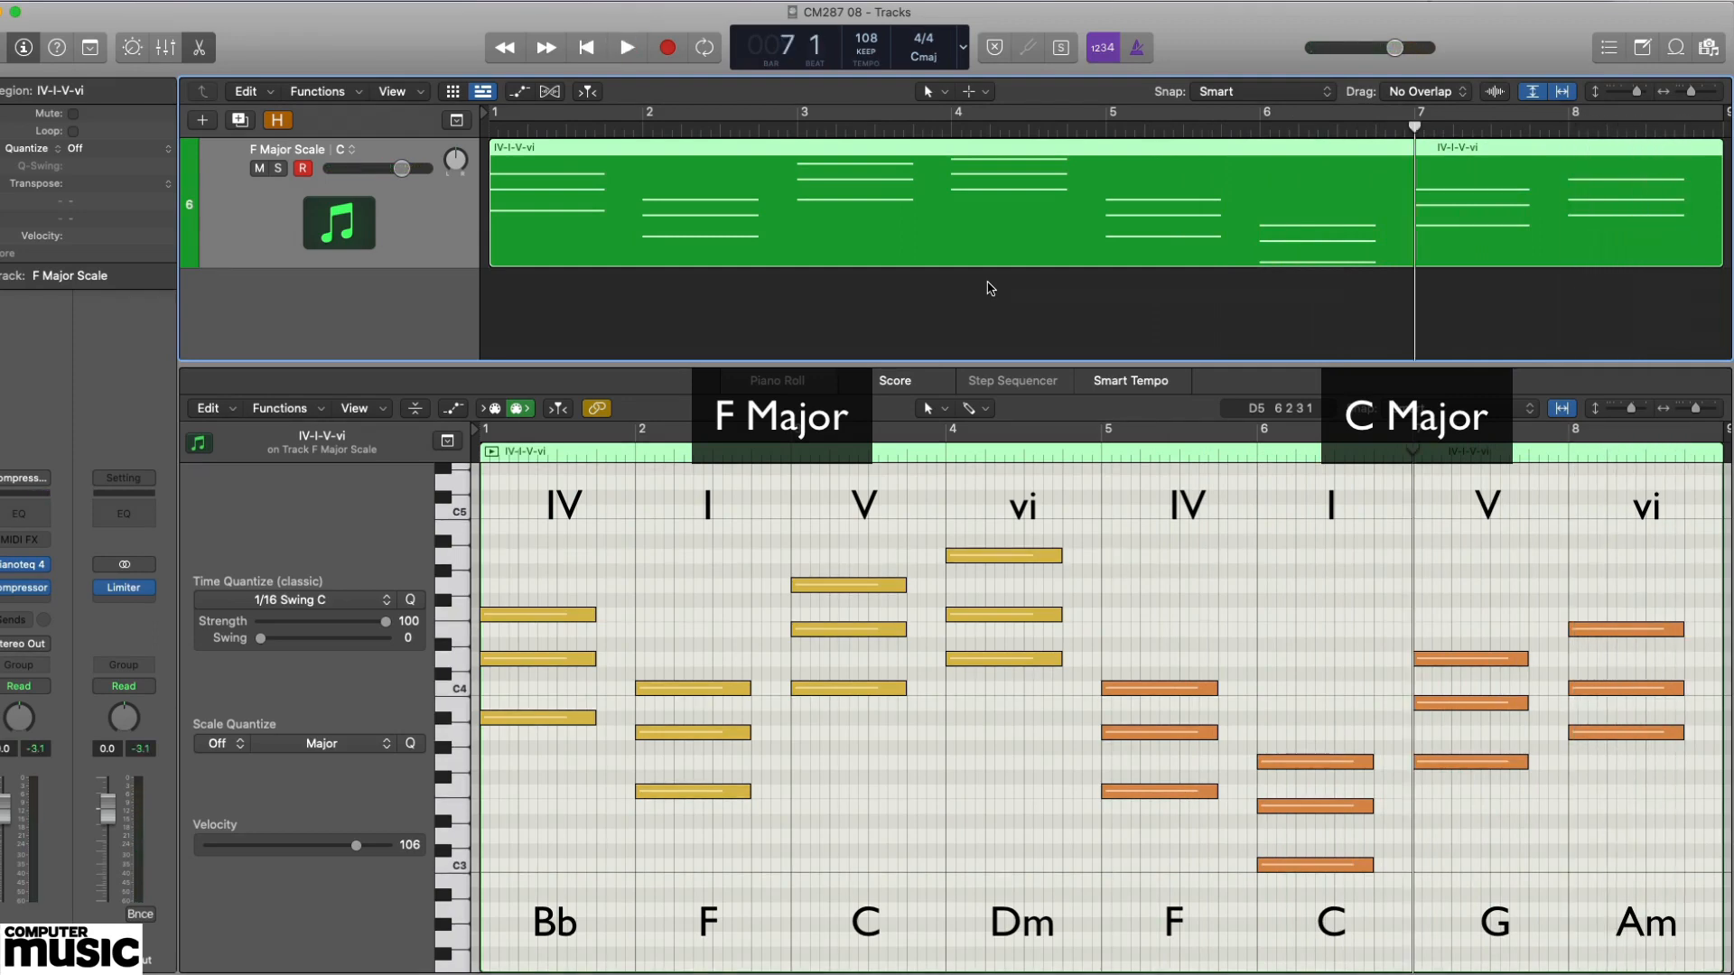
{"action": "key", "text": "space"}
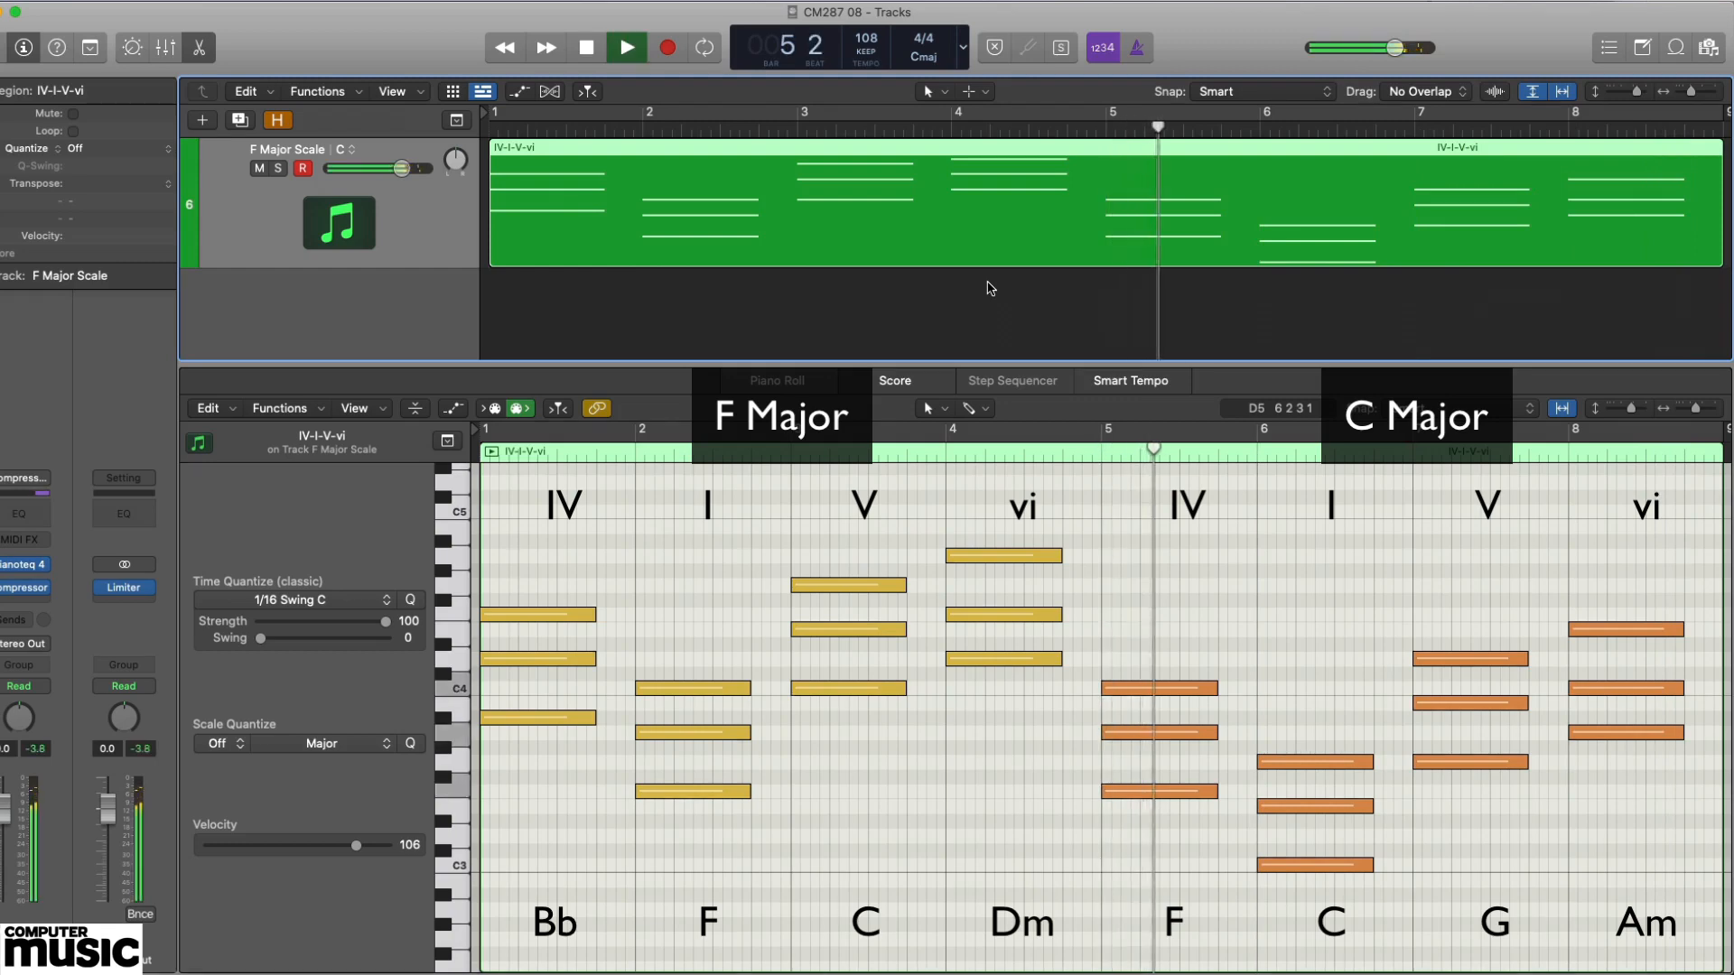
{"action": "key", "text": "space"}
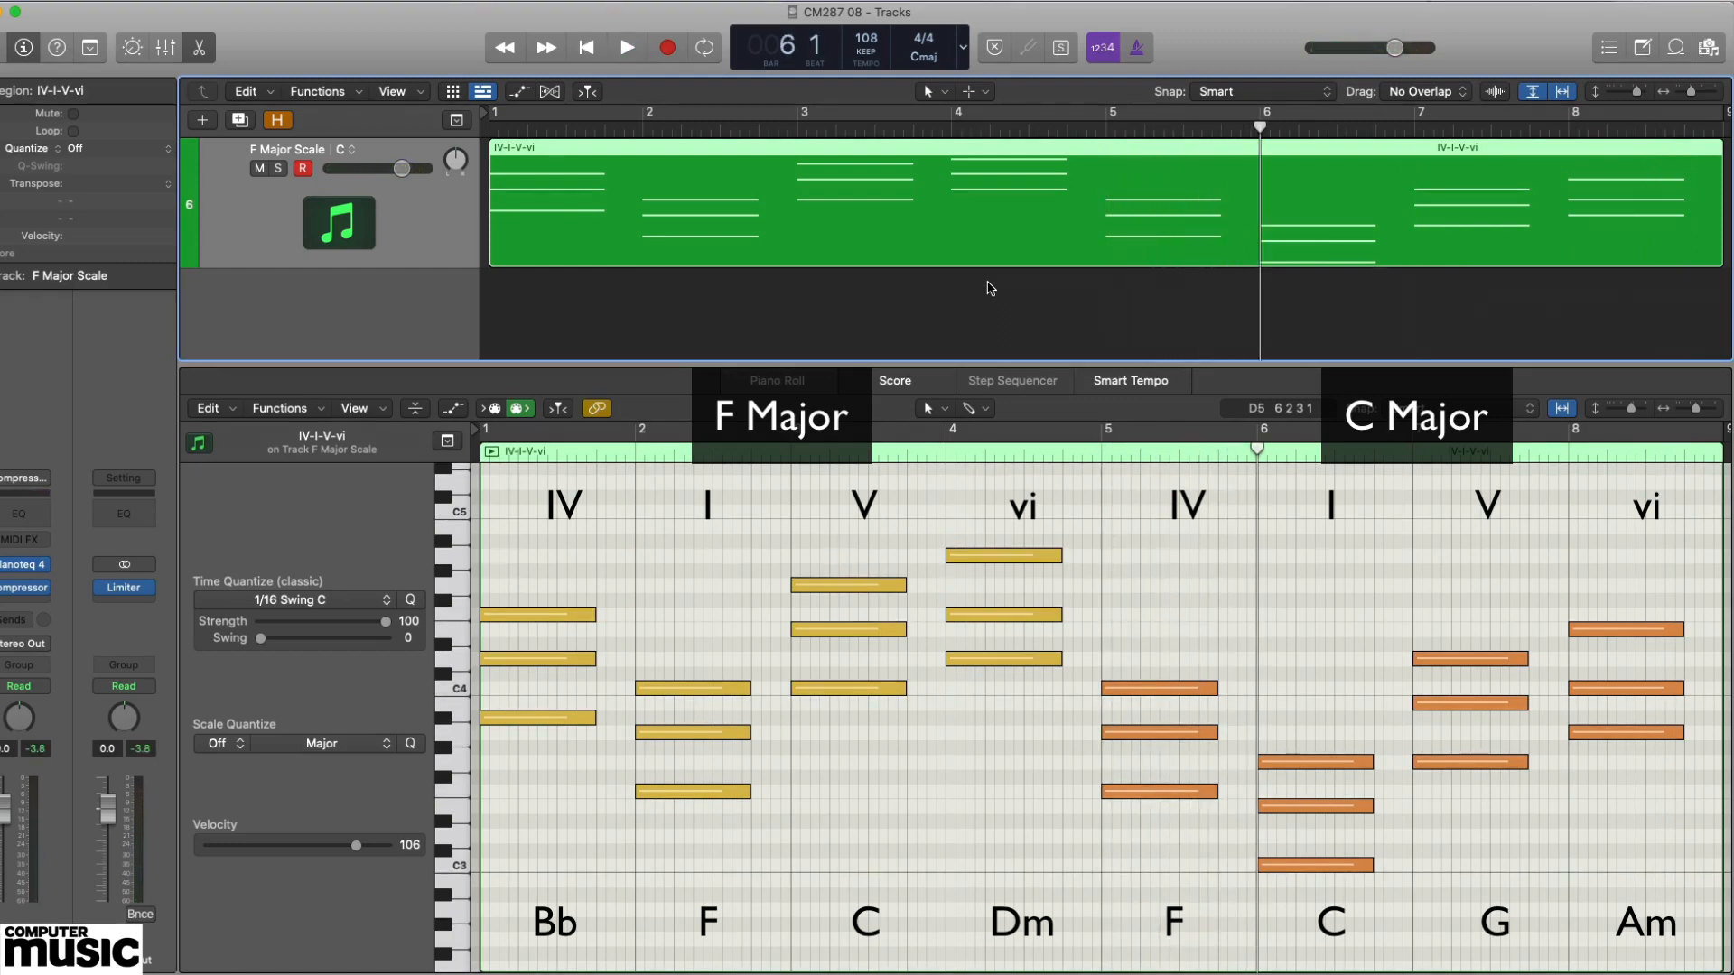
{"action": "key", "text": "space"}
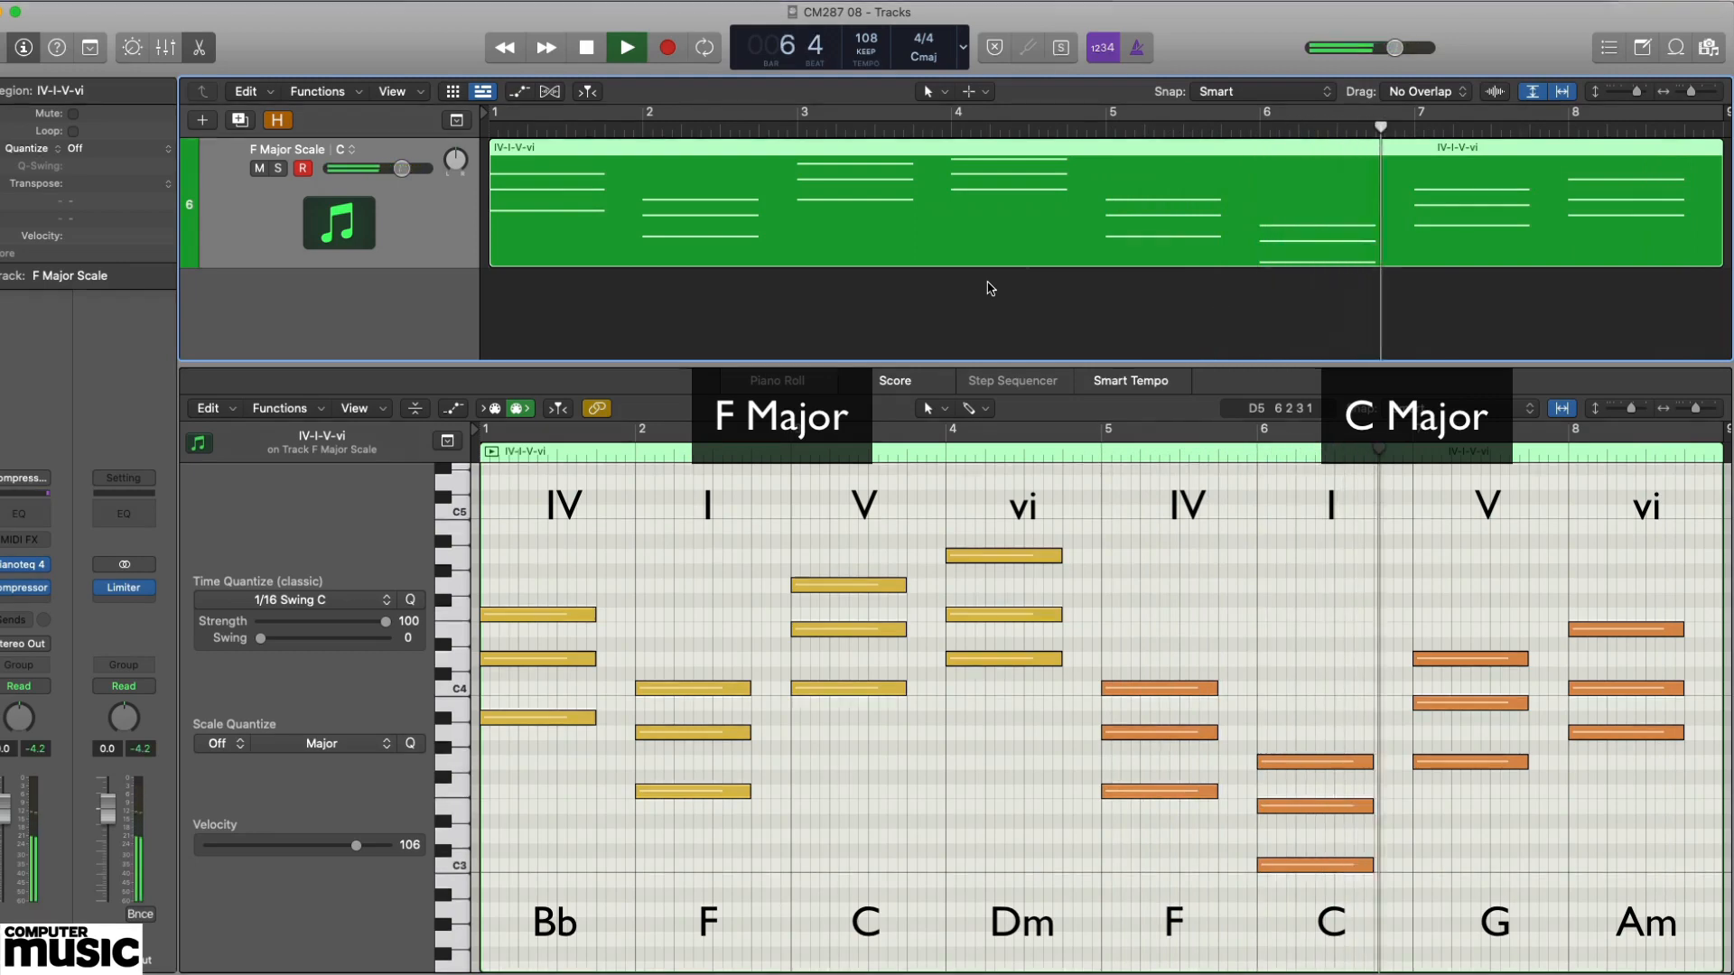
{"action": "key", "text": "space"}
- Compare both progressions by playing F major from the start up to bar 5, pausing, and playing C major through bar 8
{"action": "key", "text": "Return"}
{"action": "key", "text": "space"}
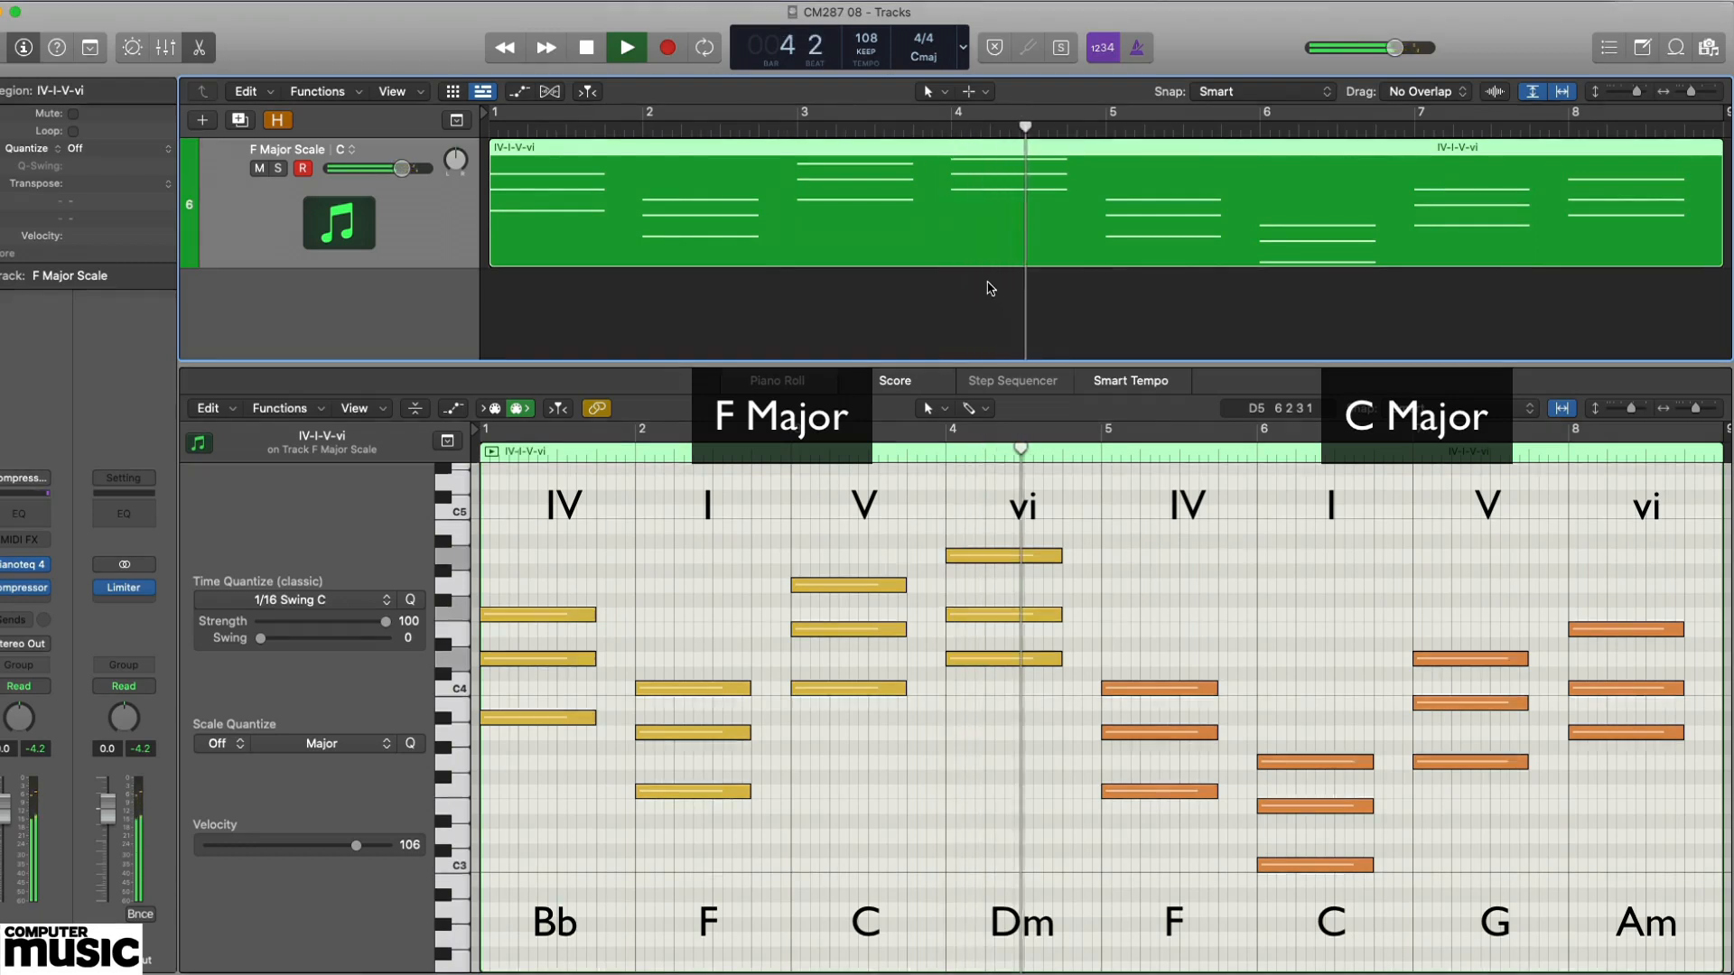
{"action": "key", "text": "space"}
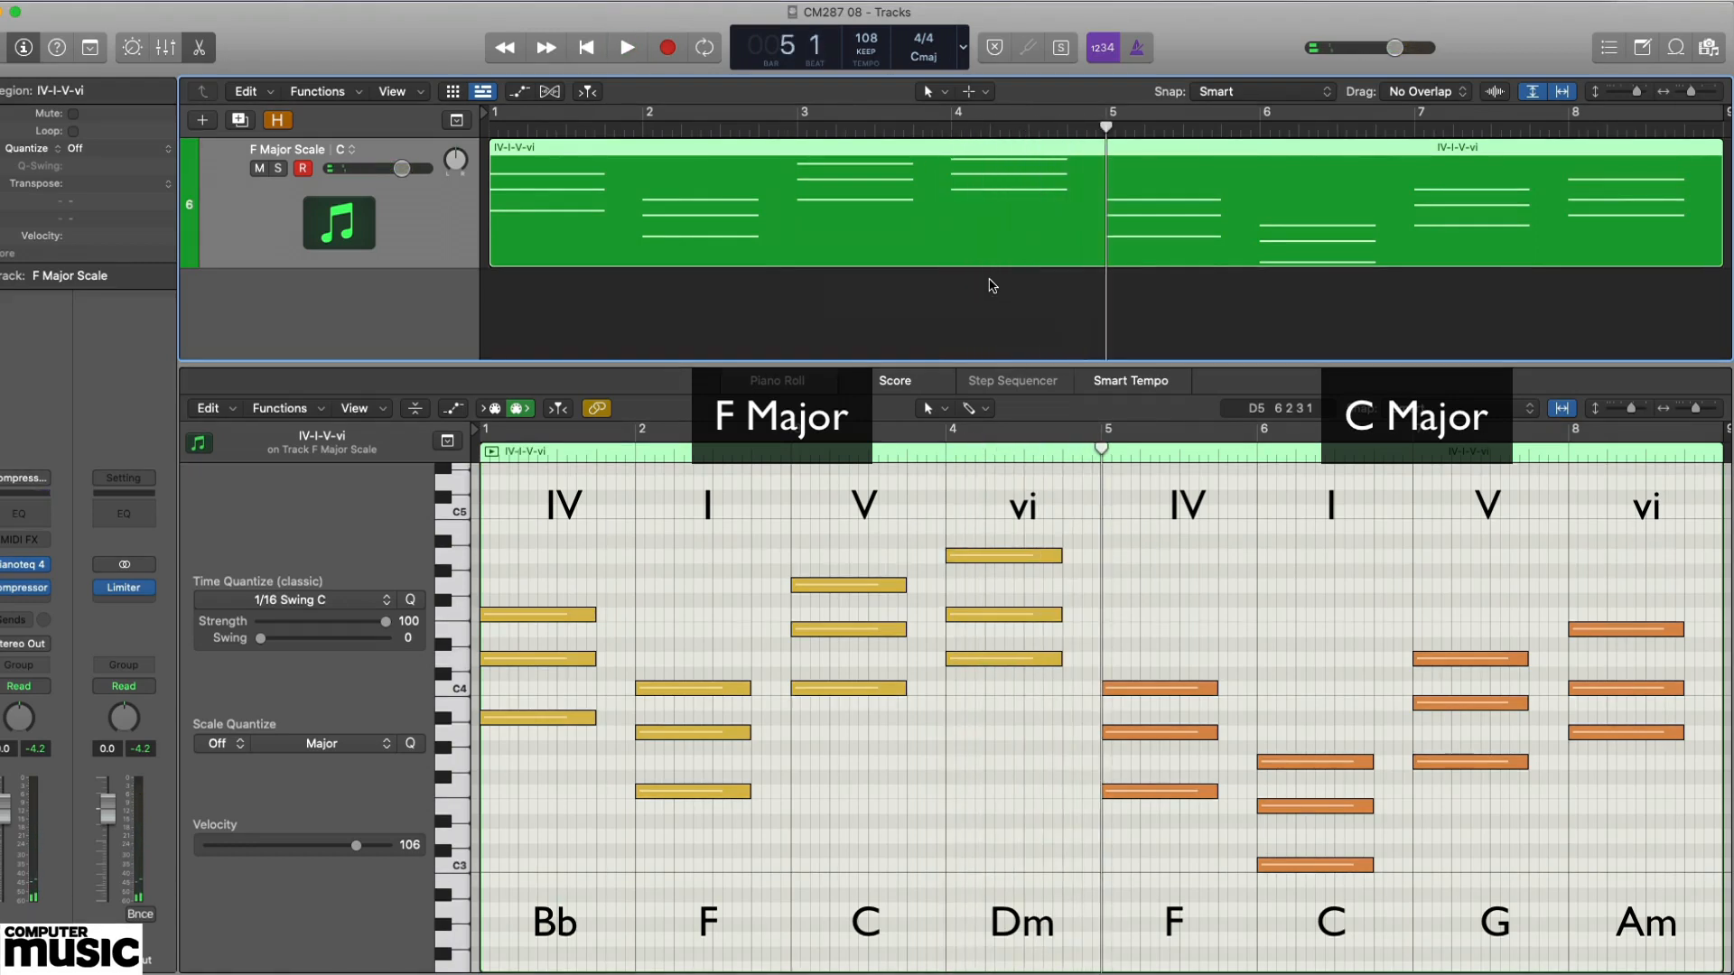
{"action": "key", "text": "space"}
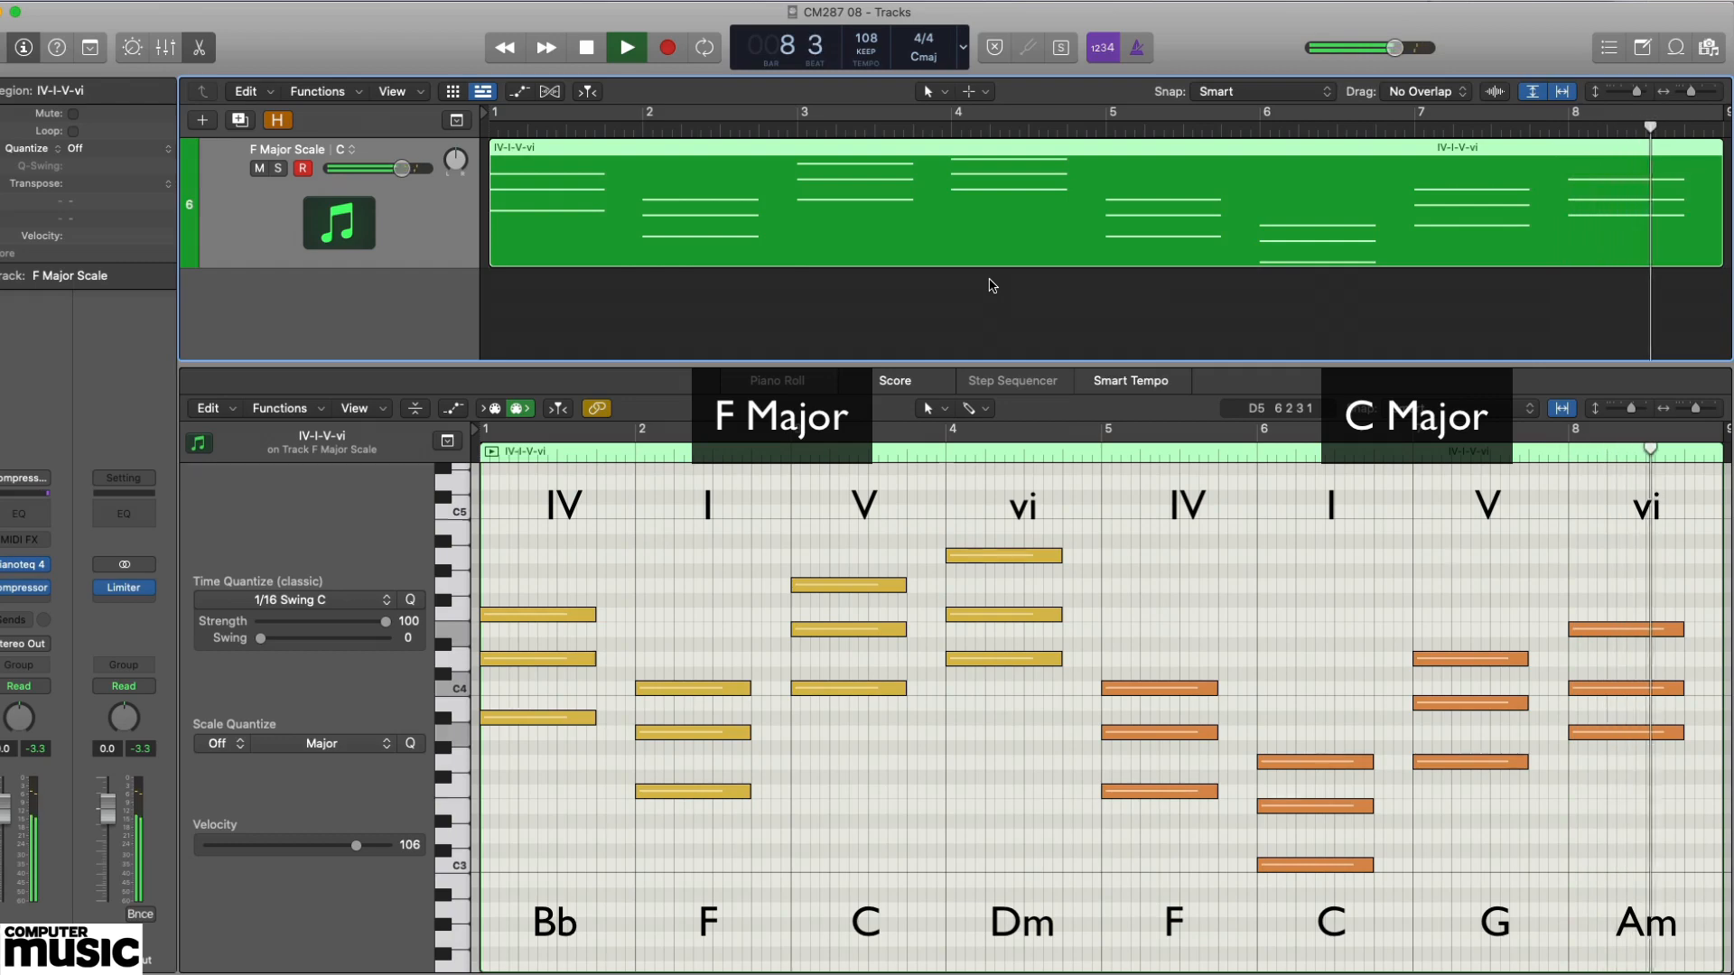
{"action": "key", "text": "space"}
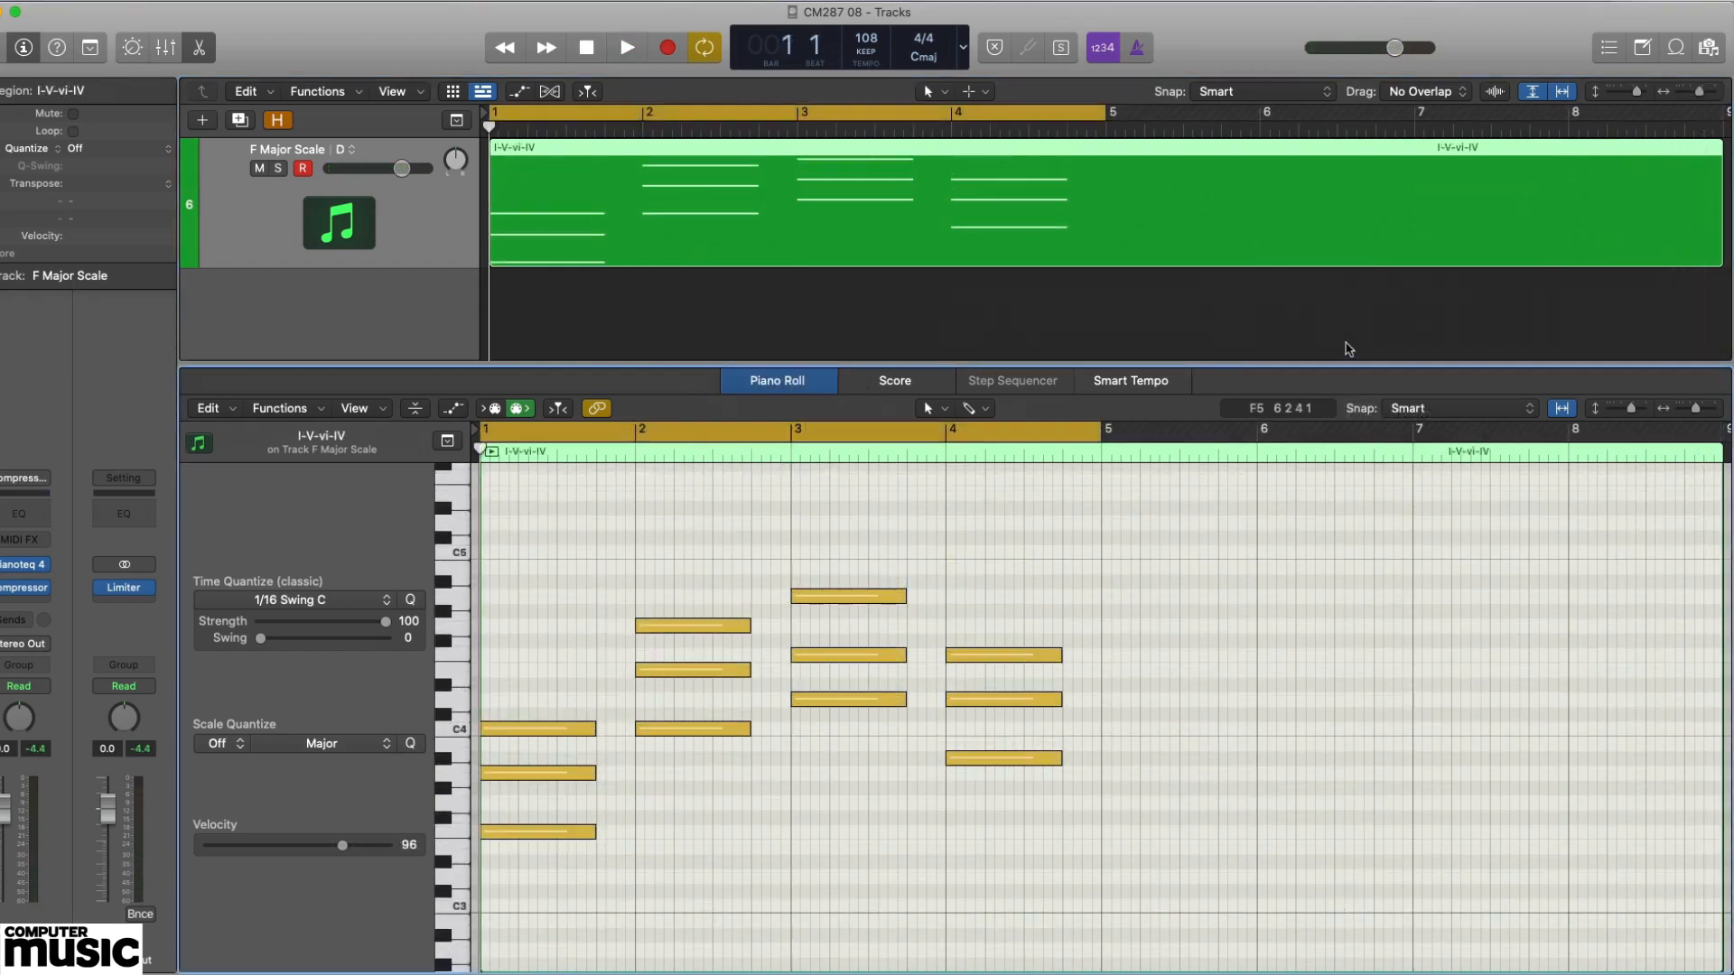
- Play the I-V-vi-IV progression and the I-IV-IV-V Chords region in cycle mode, deselecting all notes before stopping
{"action": "key", "text": "space"}
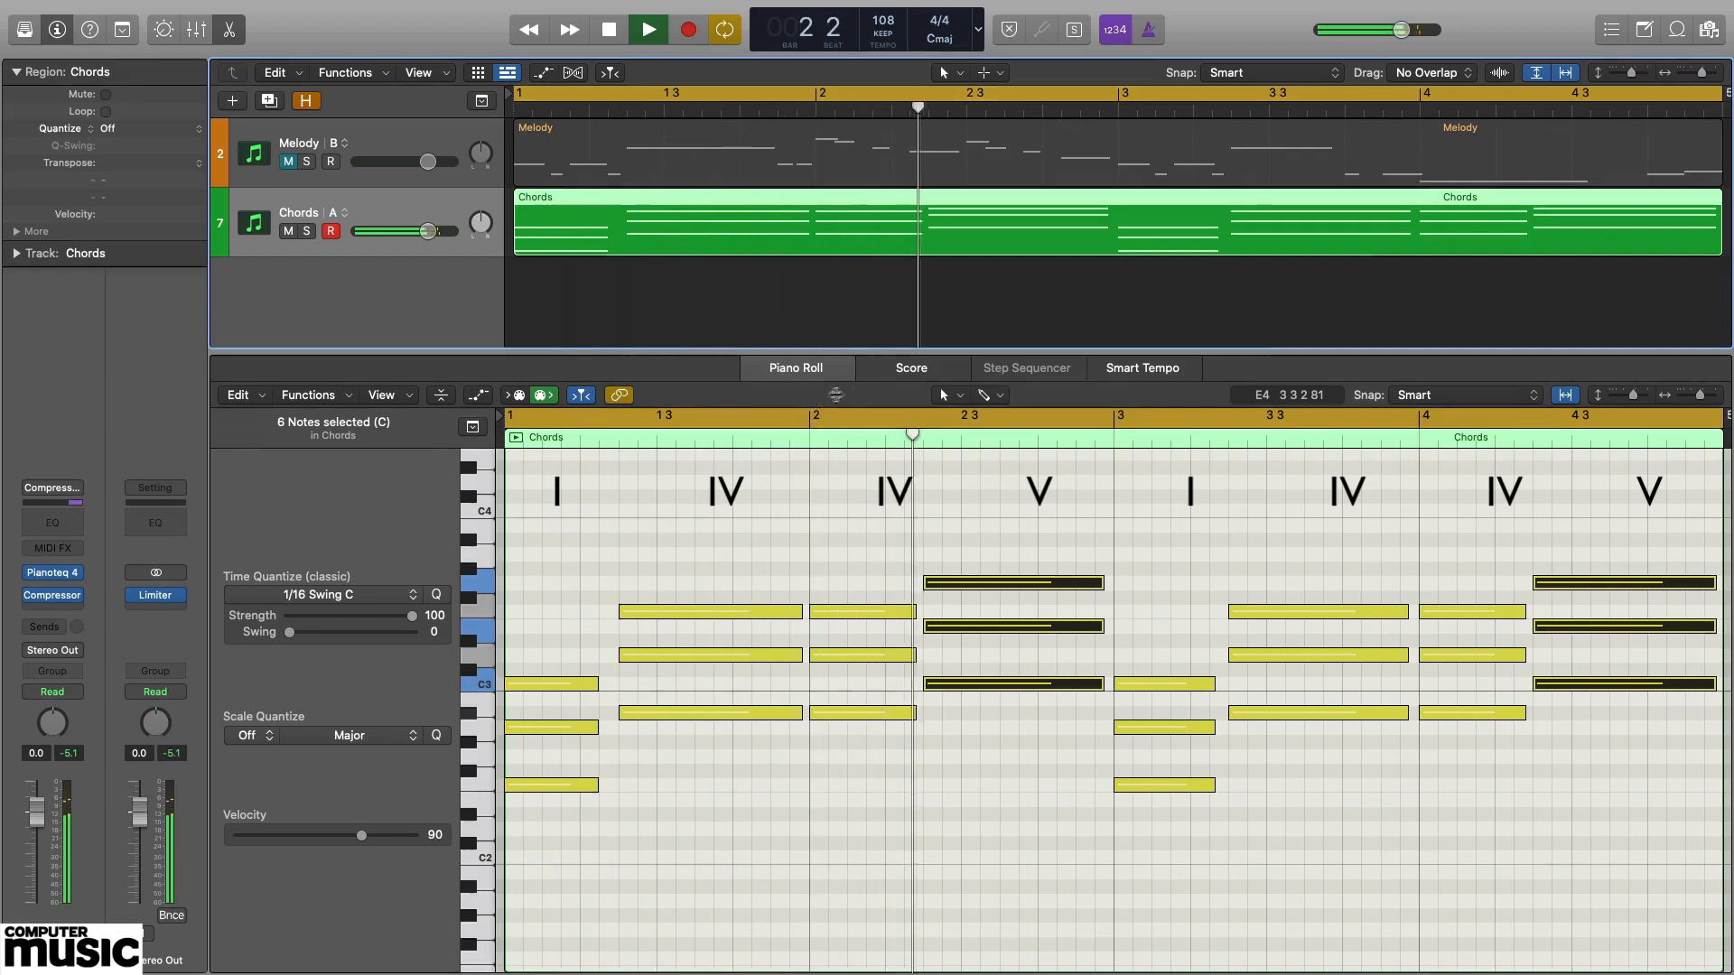
{"action": "left_click", "coordinate": [918, 503]}
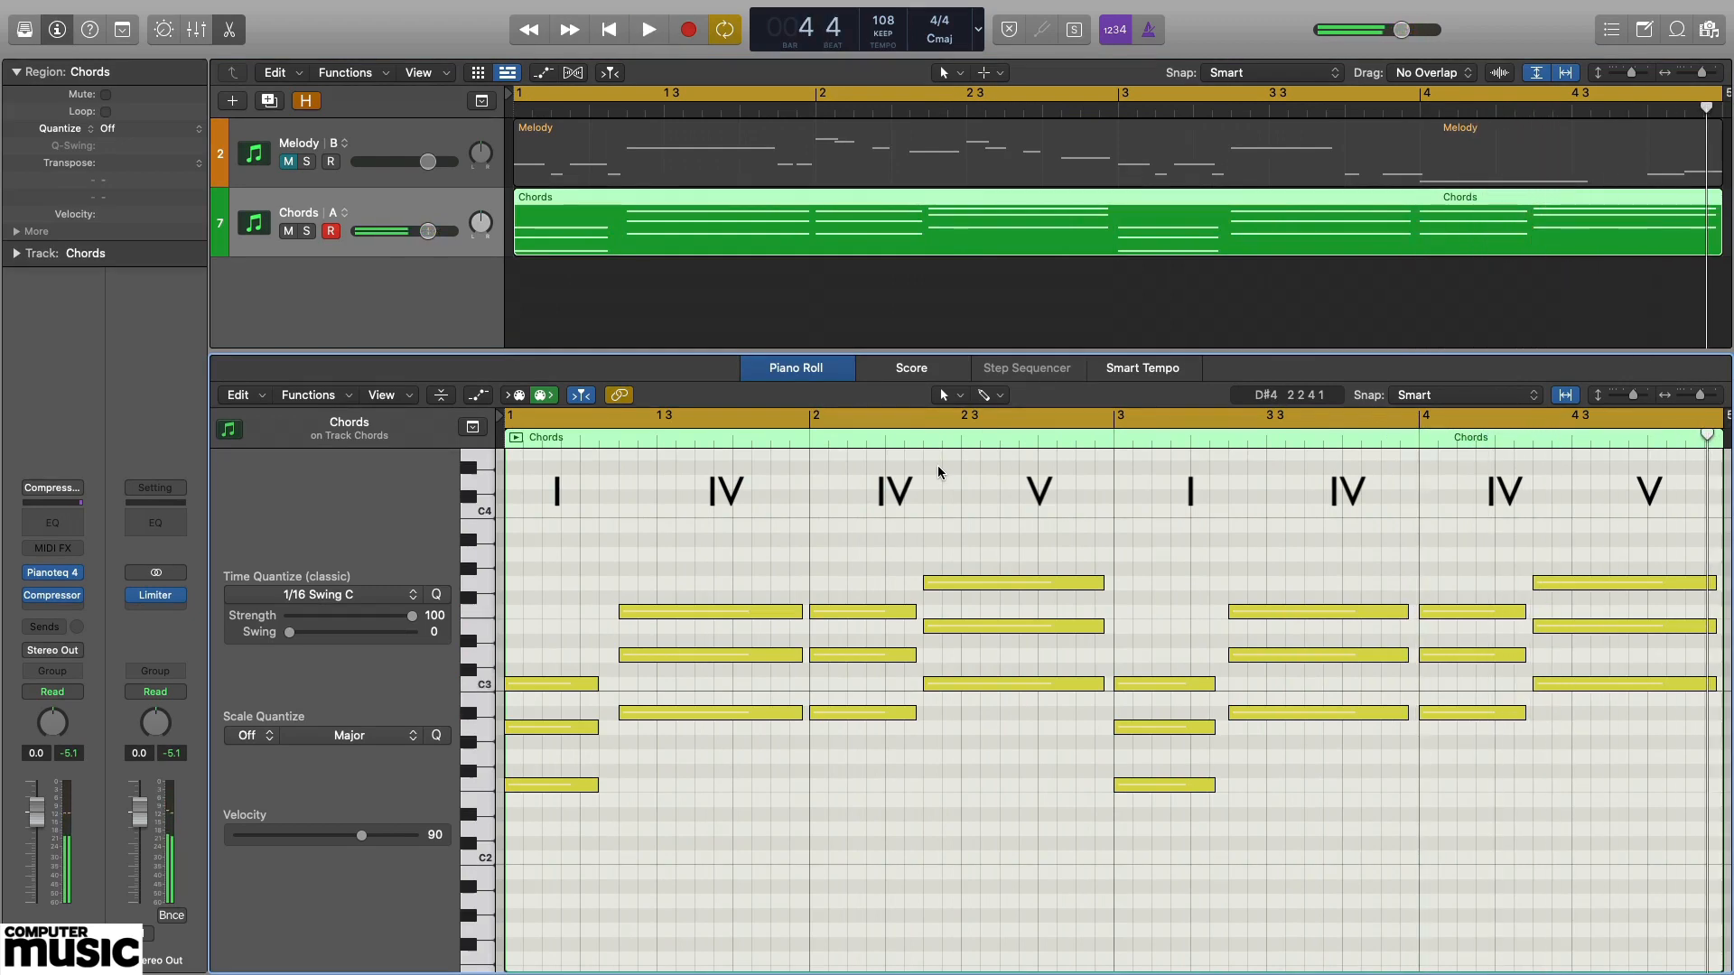
{"action": "key", "text": "space"}
- Clear all notes from the Chords region and paste the F major I triads at the start of bars 1 and 3, auditioning them
{"action": "key", "text": "super+a"}
{"action": "key", "text": "Delete"}
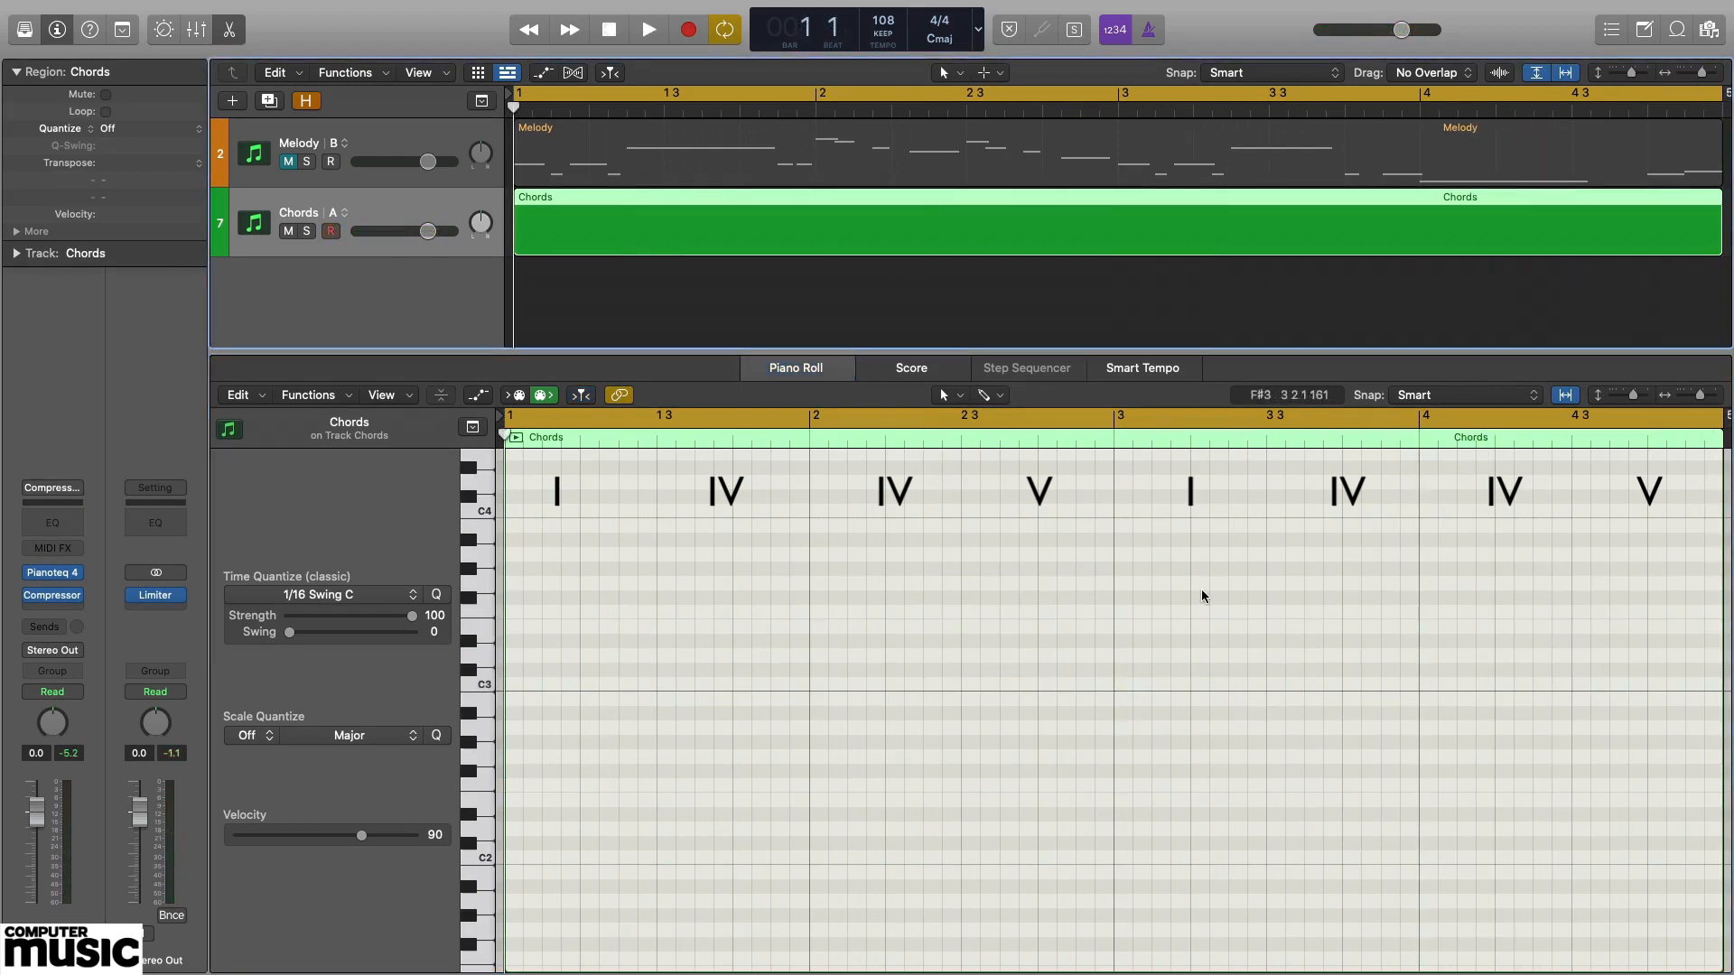
{"action": "key", "text": "super+v"}
{"action": "key", "text": "space"}
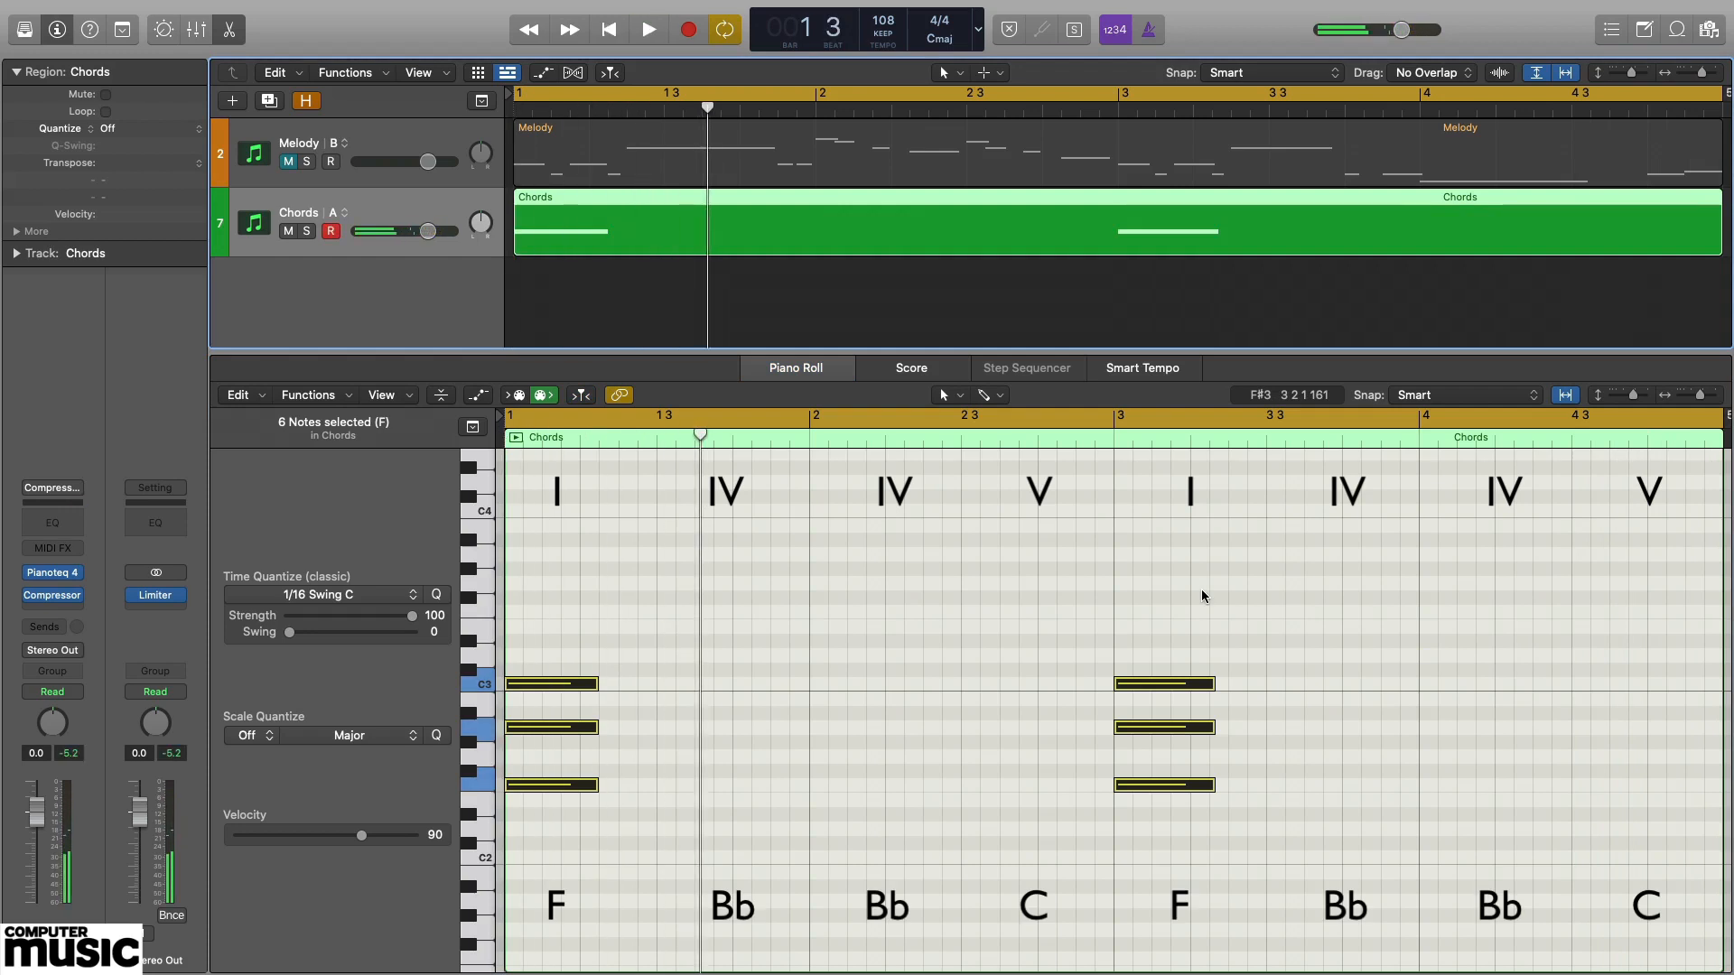
{"action": "key", "text": "space"}
- Paste the Bb IV triads after each F chord and again at the start of bars 2 and 4, auditioning each addition
{"action": "key", "text": "super+v"}
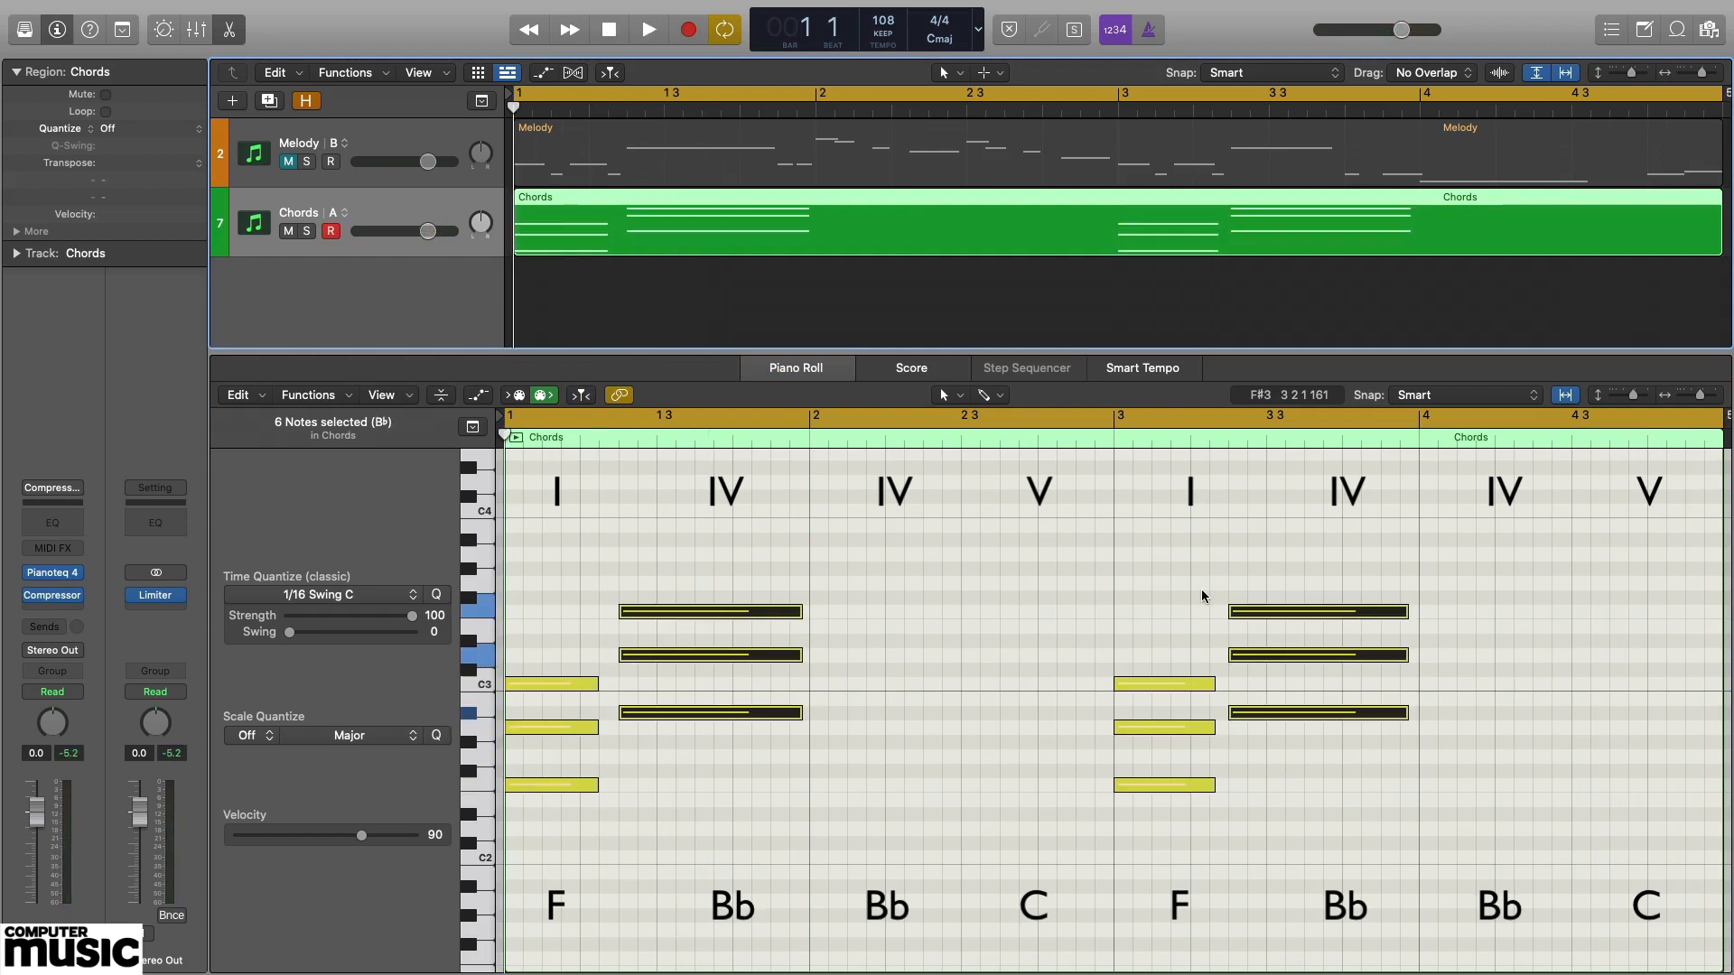
{"action": "key", "text": "space"}
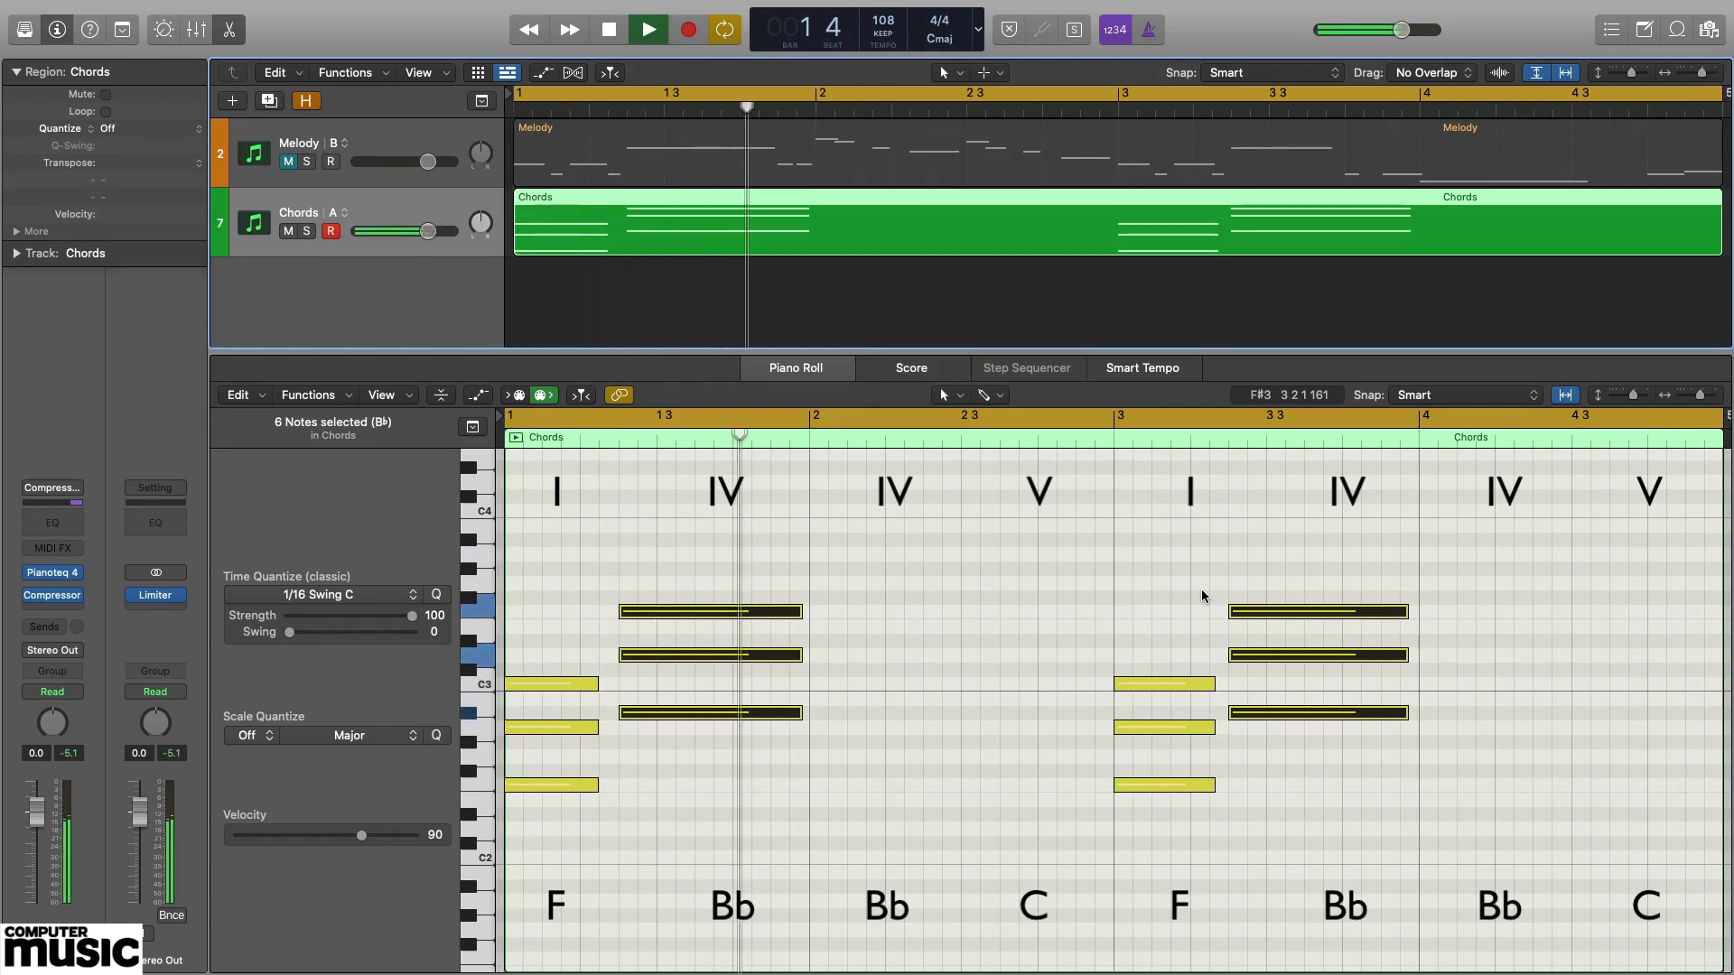
{"action": "key", "text": "space"}
{"action": "key", "text": "super+v"}
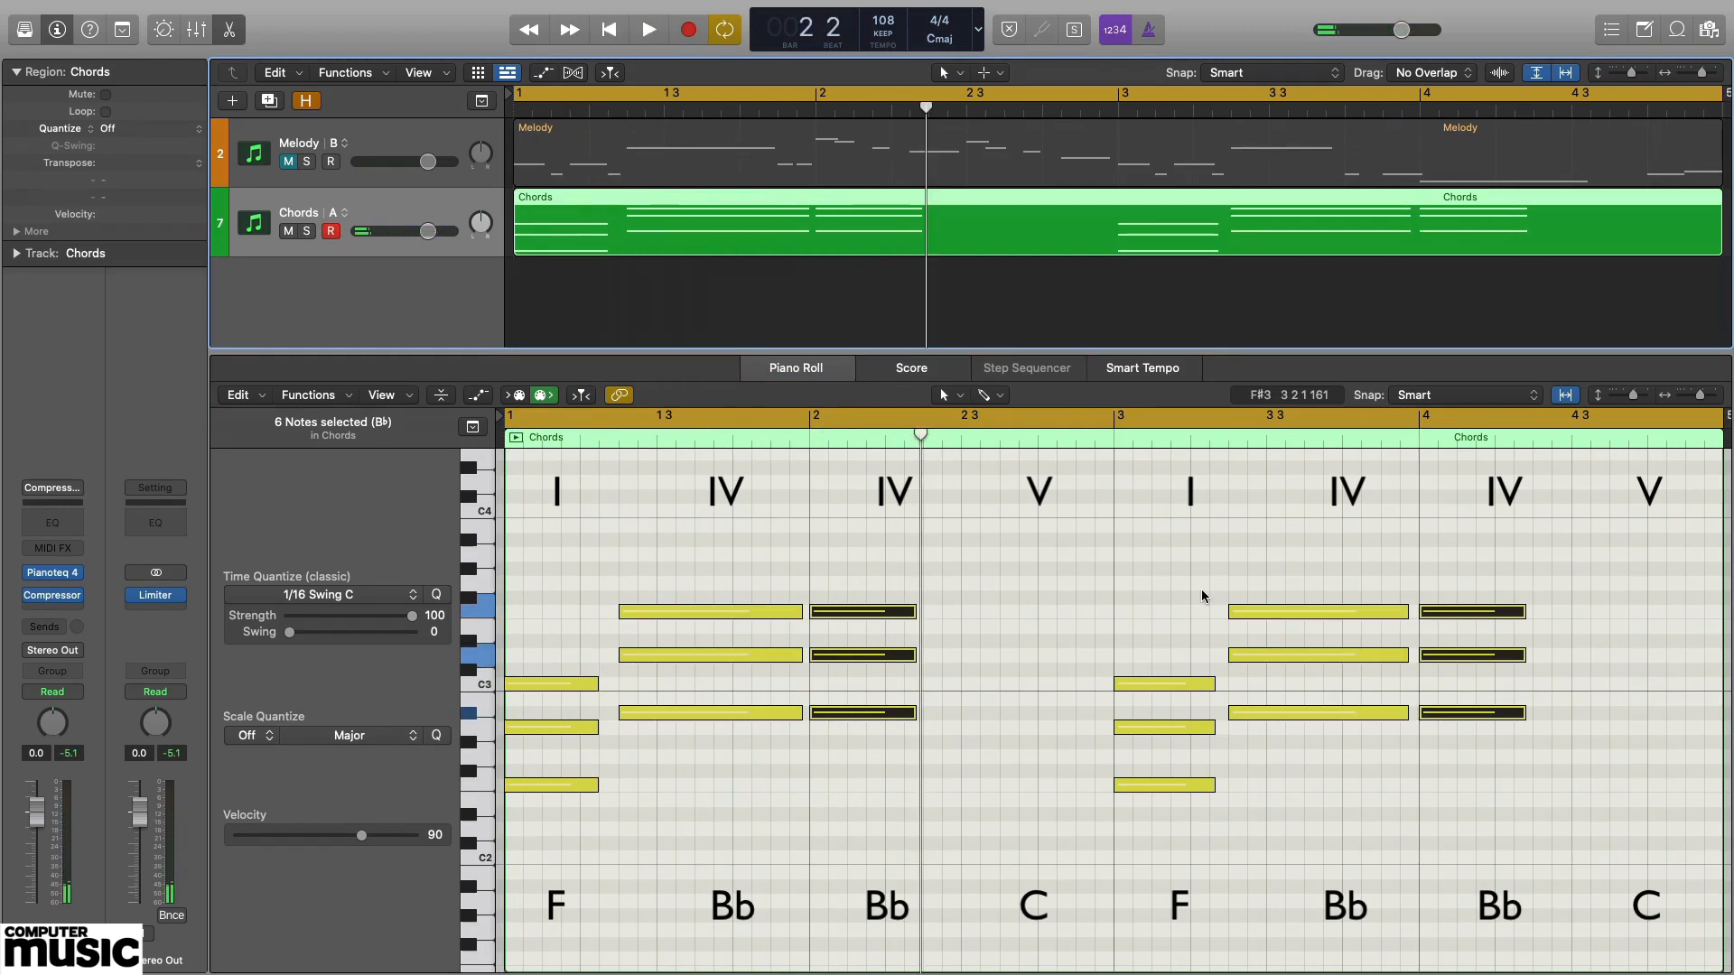
{"action": "key", "text": "space"}
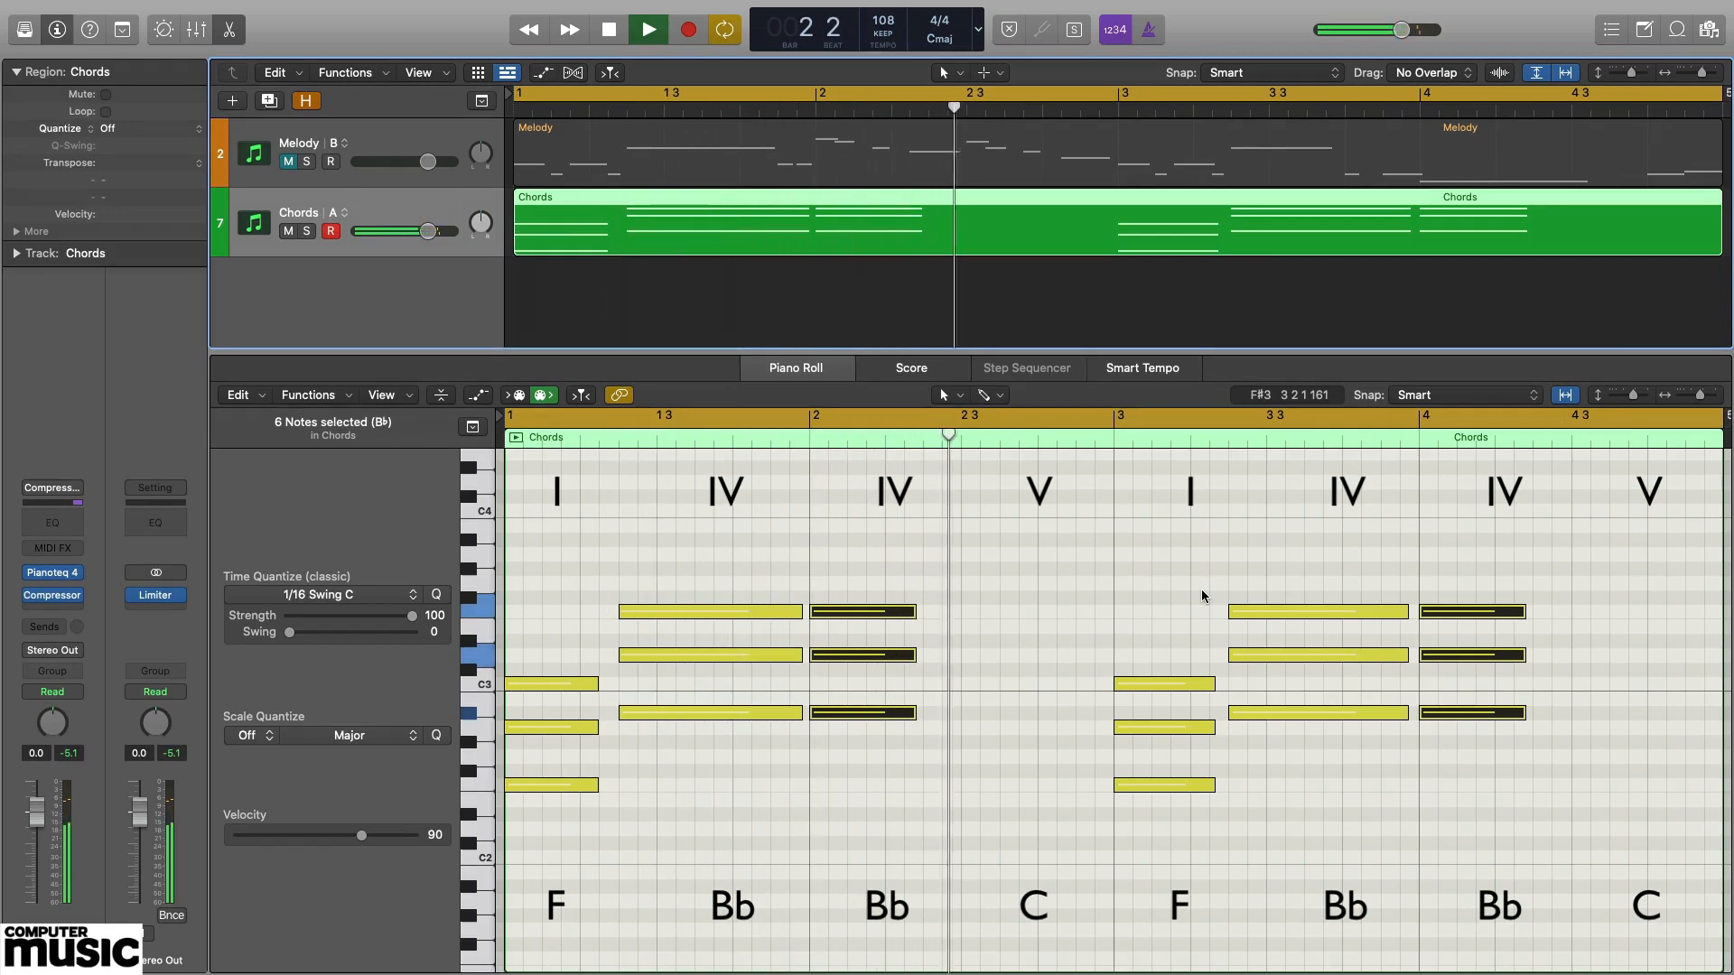
- Add the C major V triads to complete bars 2 and 4, stop playback and deselect all notes
{"action": "key", "text": "super+z"}
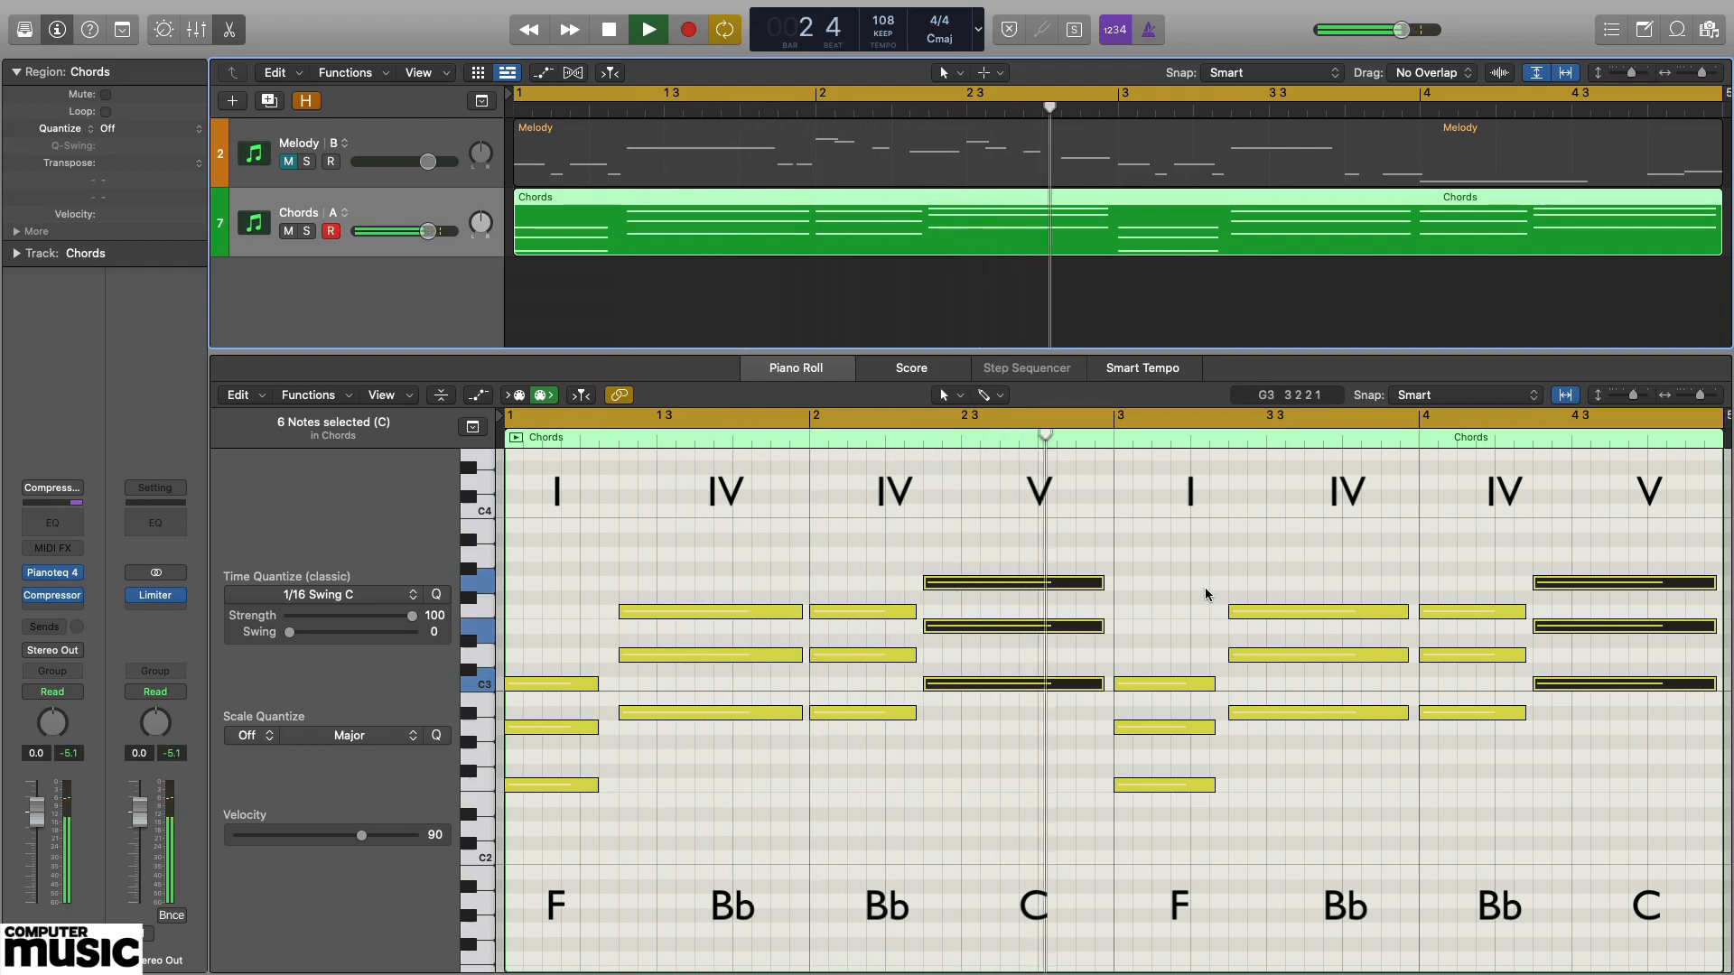
{"action": "key", "text": "space"}
{"action": "left_click", "coordinate": [1208, 583]}
- Unmute the Melody track and play it with the Chords region, viewing both regions together, including the version with Gm ii triads
{"action": "left_click", "coordinate": [288, 161]}
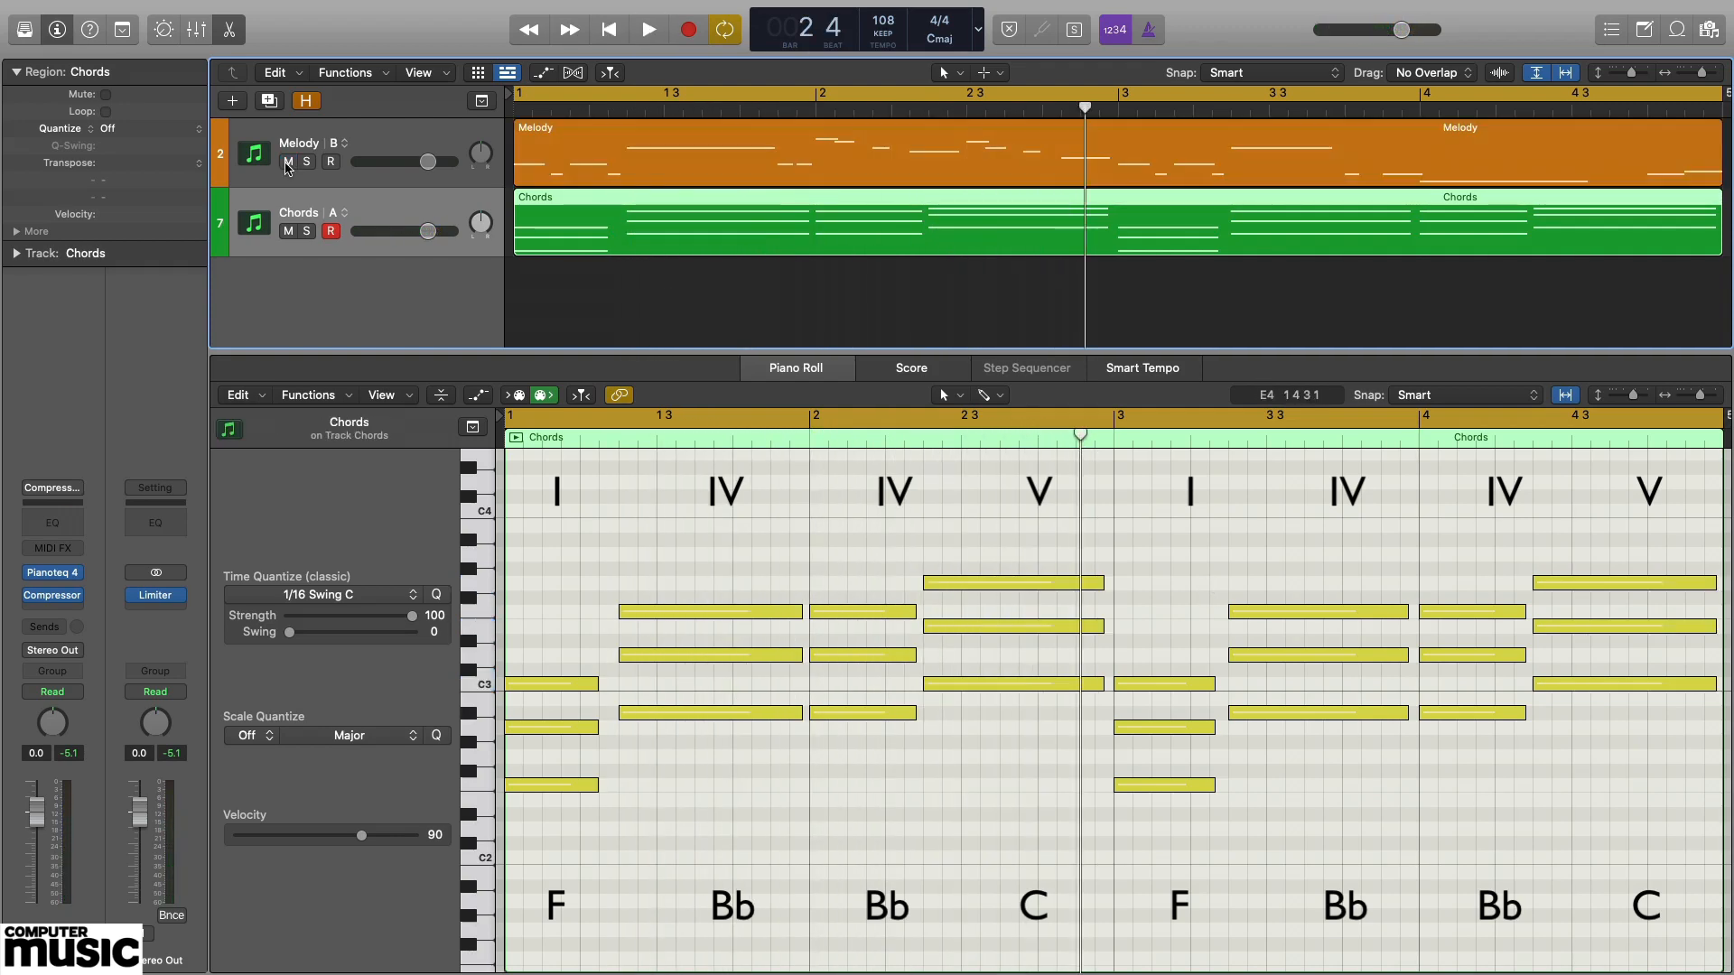
{"action": "key", "text": "space"}
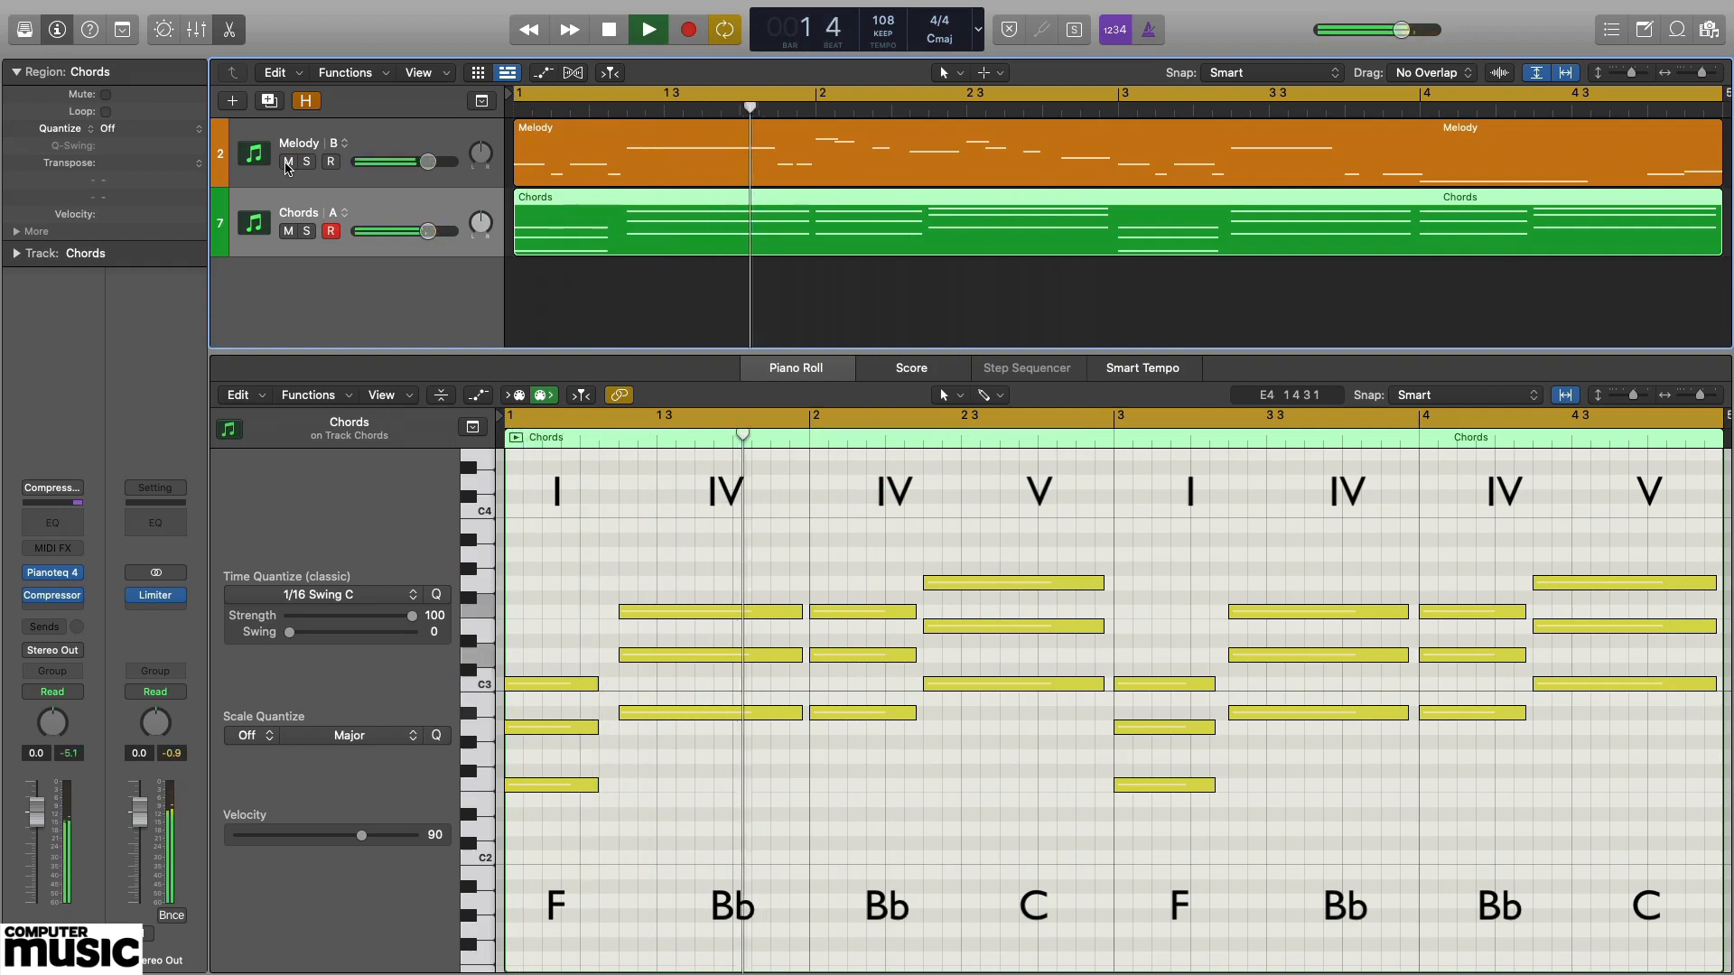
{"action": "left_click", "coordinate": [574, 137], "text": "shift"}
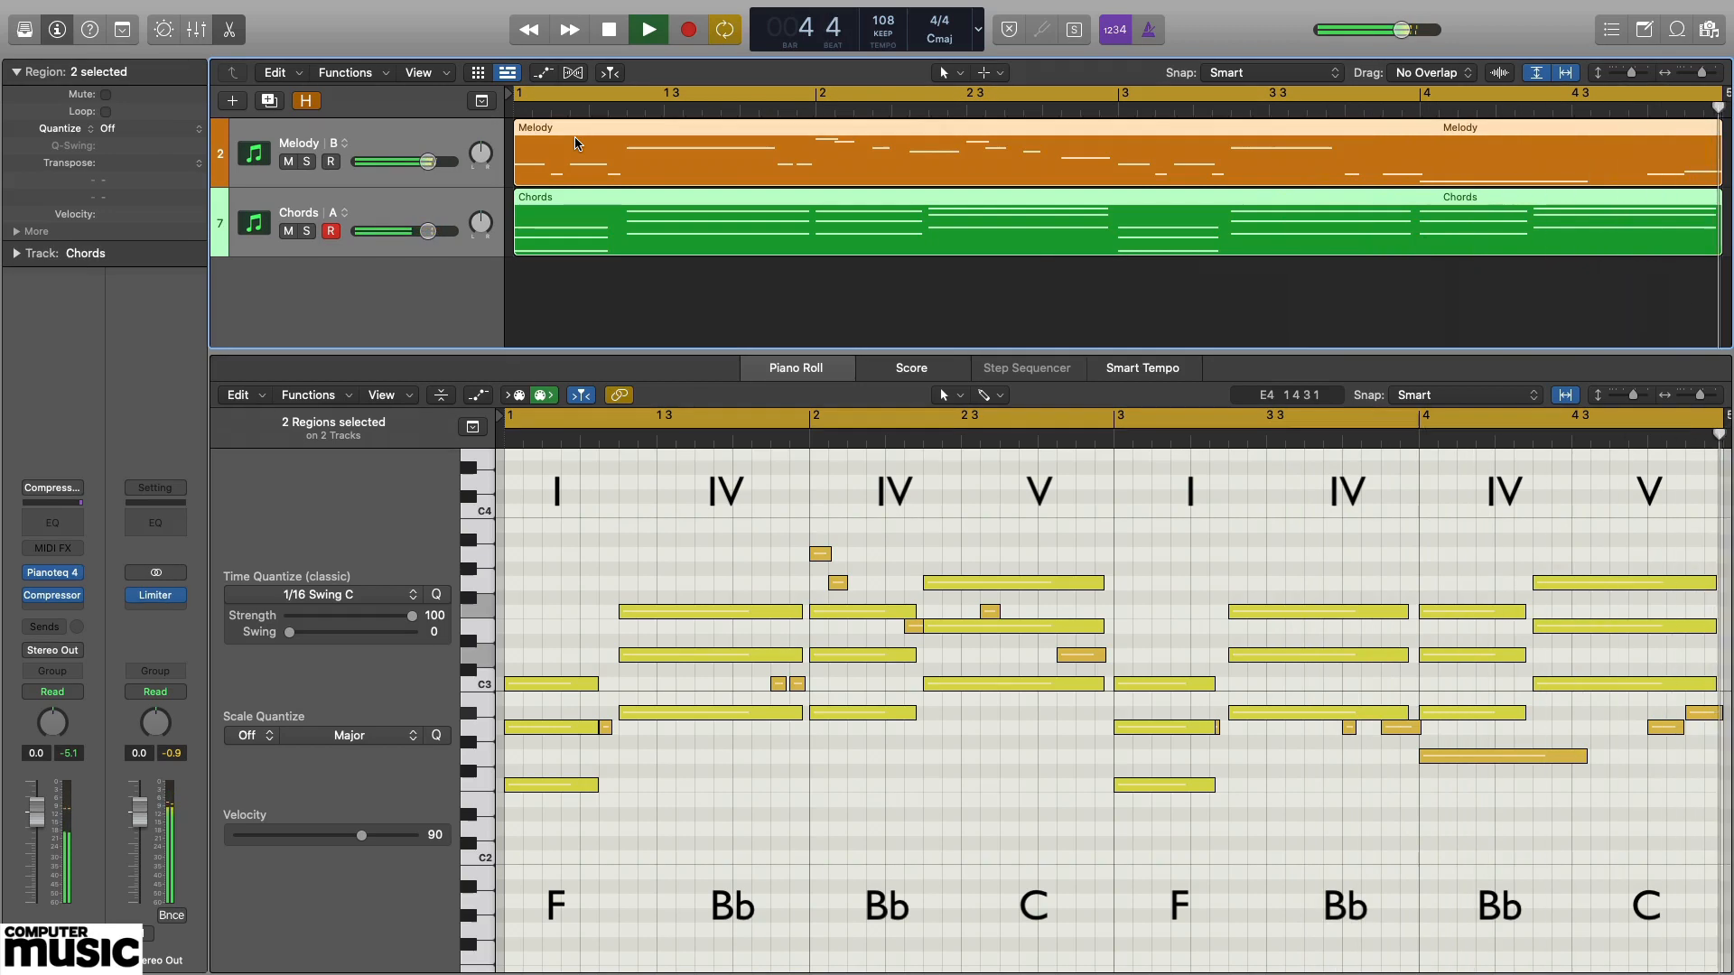
{"action": "key", "text": "space"}
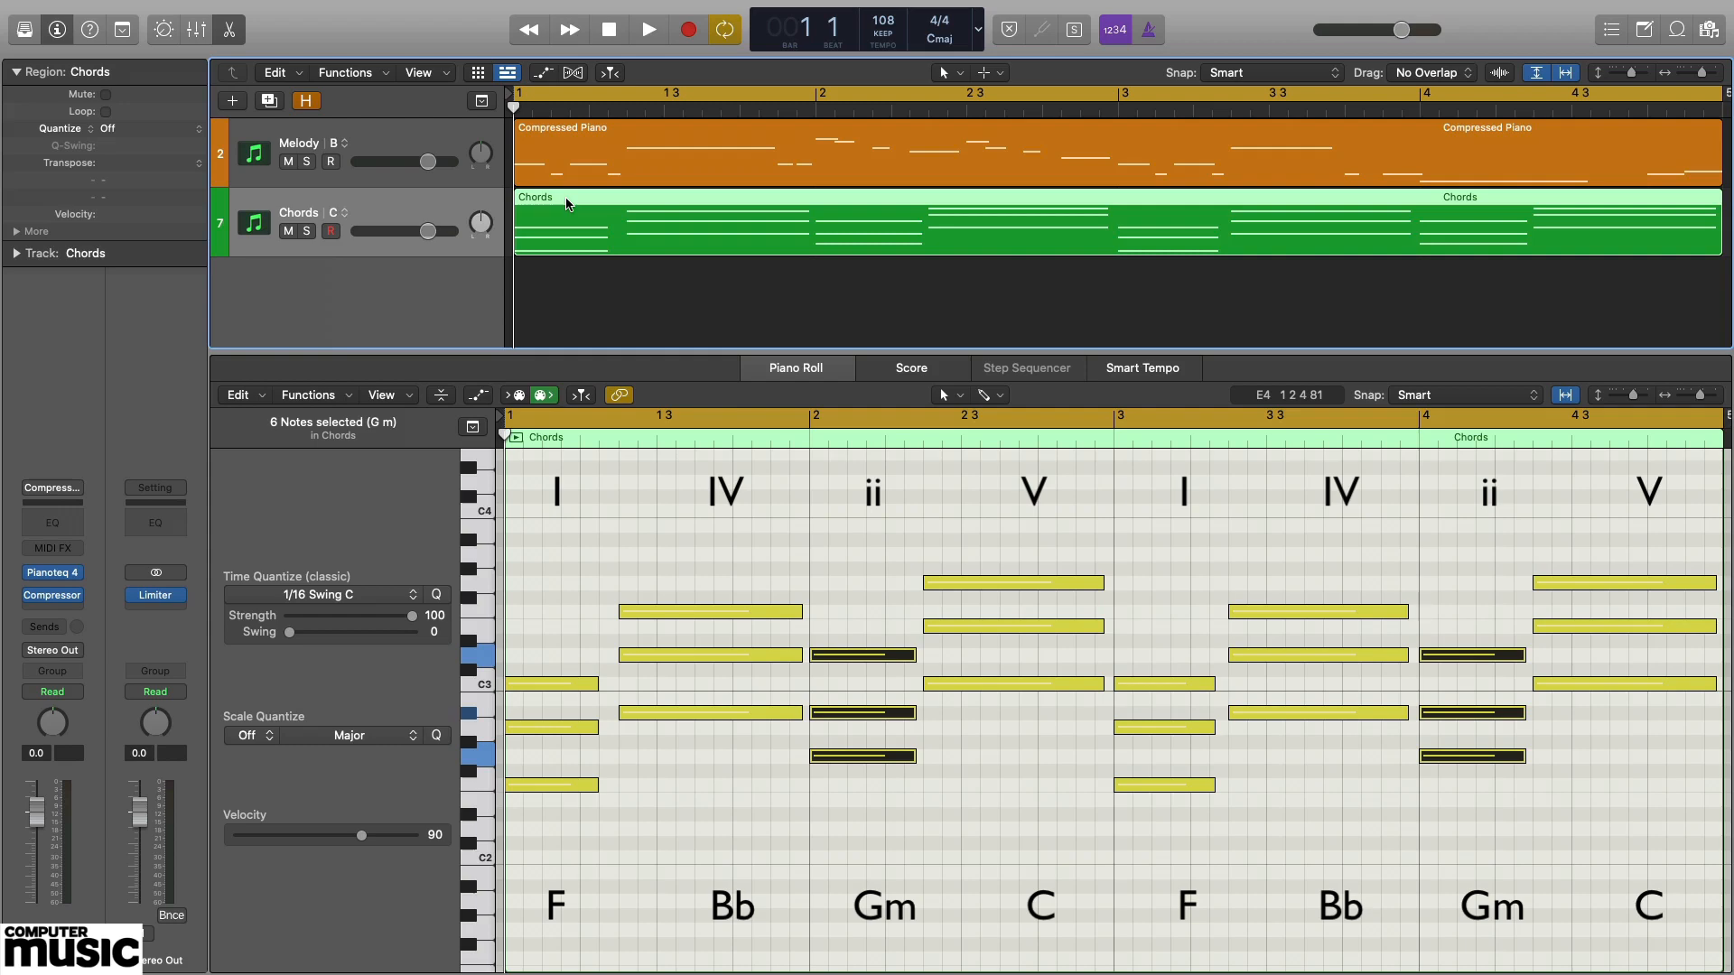
{"action": "key", "text": "space"}
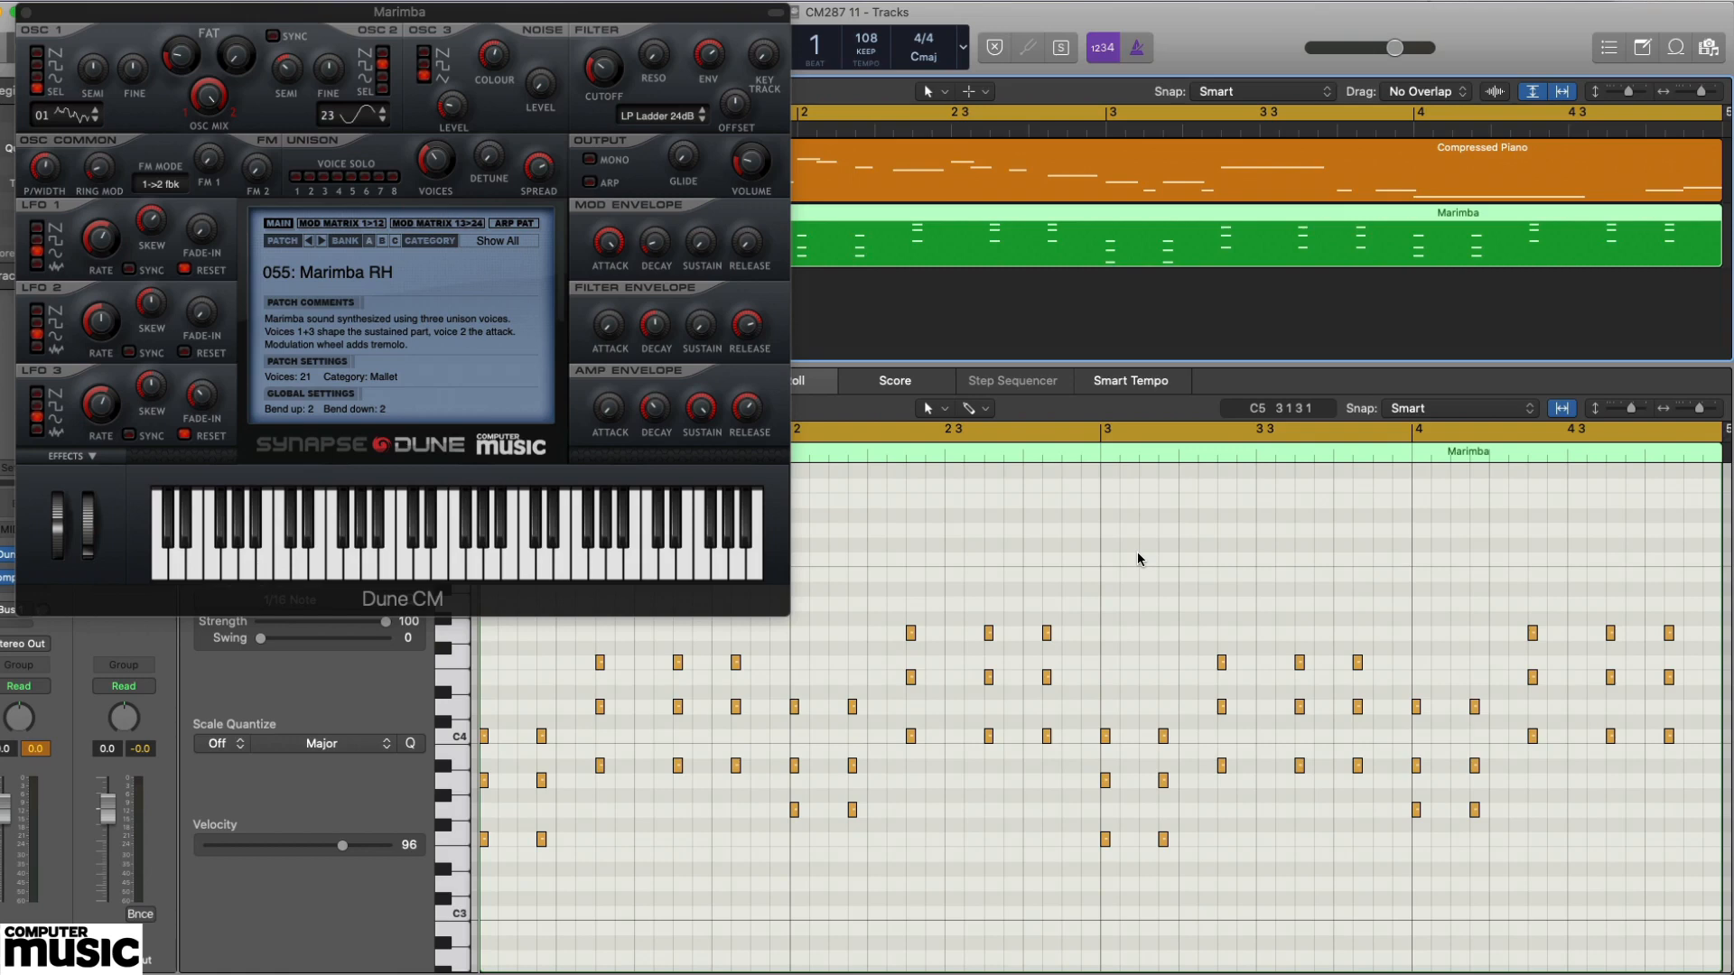
- Solo the Marimba region to play its rhythmic chords, and switch cycle mode
{"action": "key", "text": "ctrl+s"}
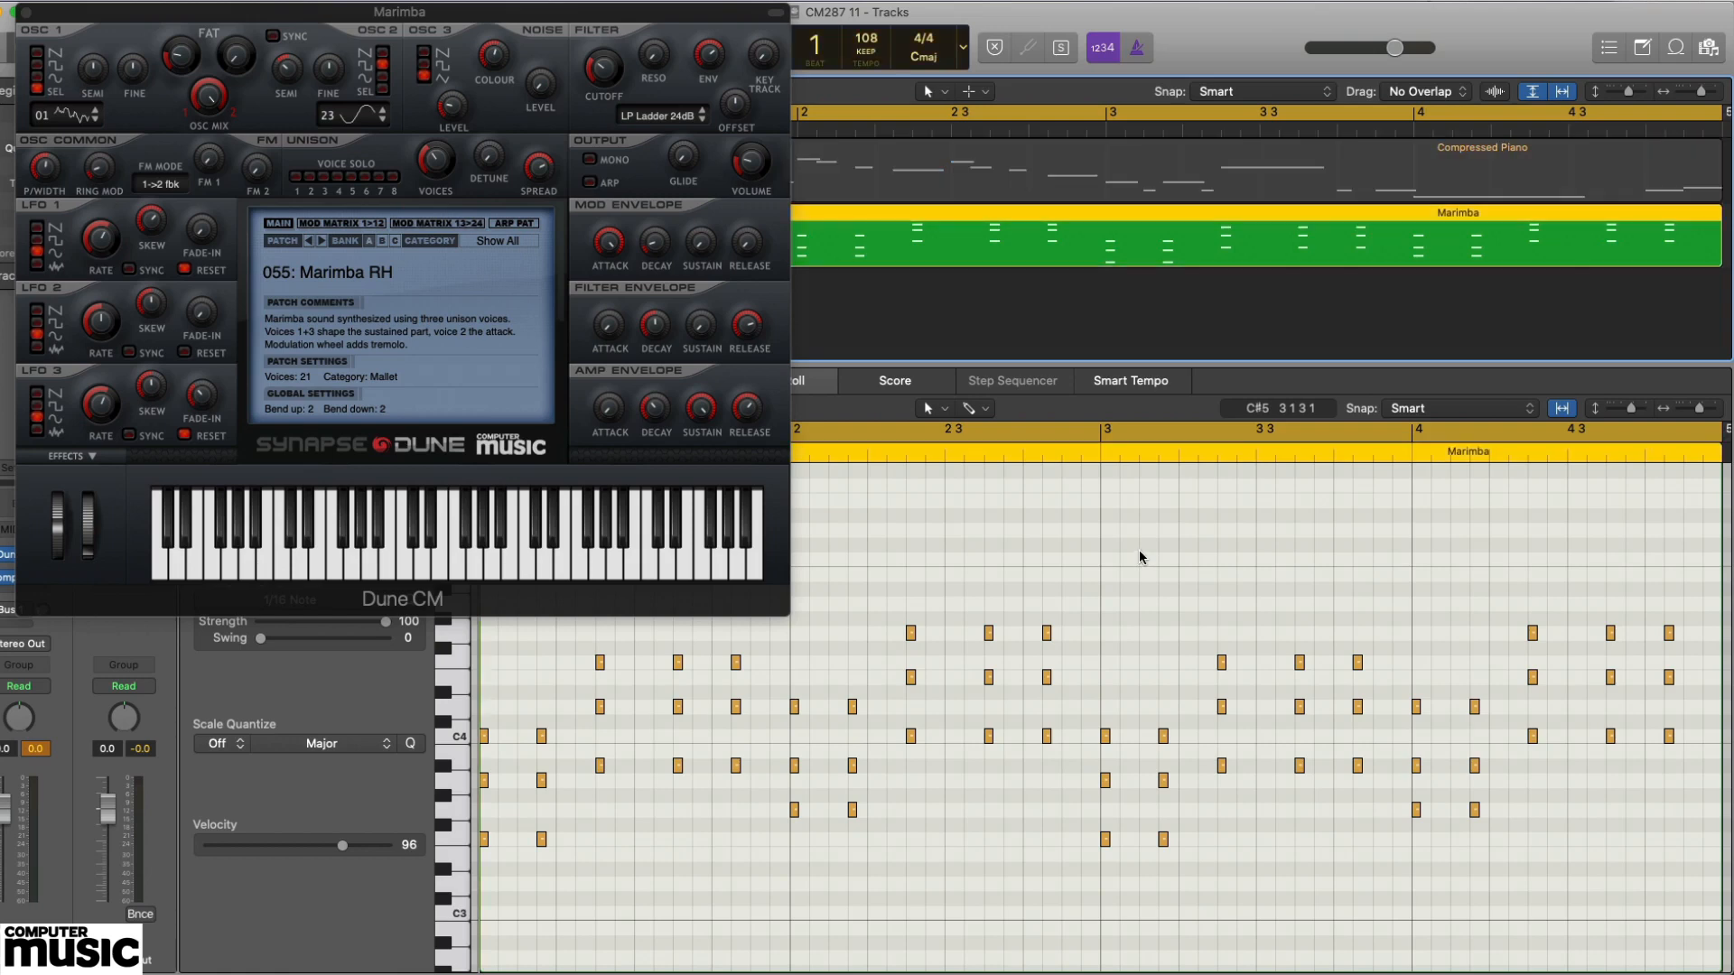
{"action": "key", "text": "space"}
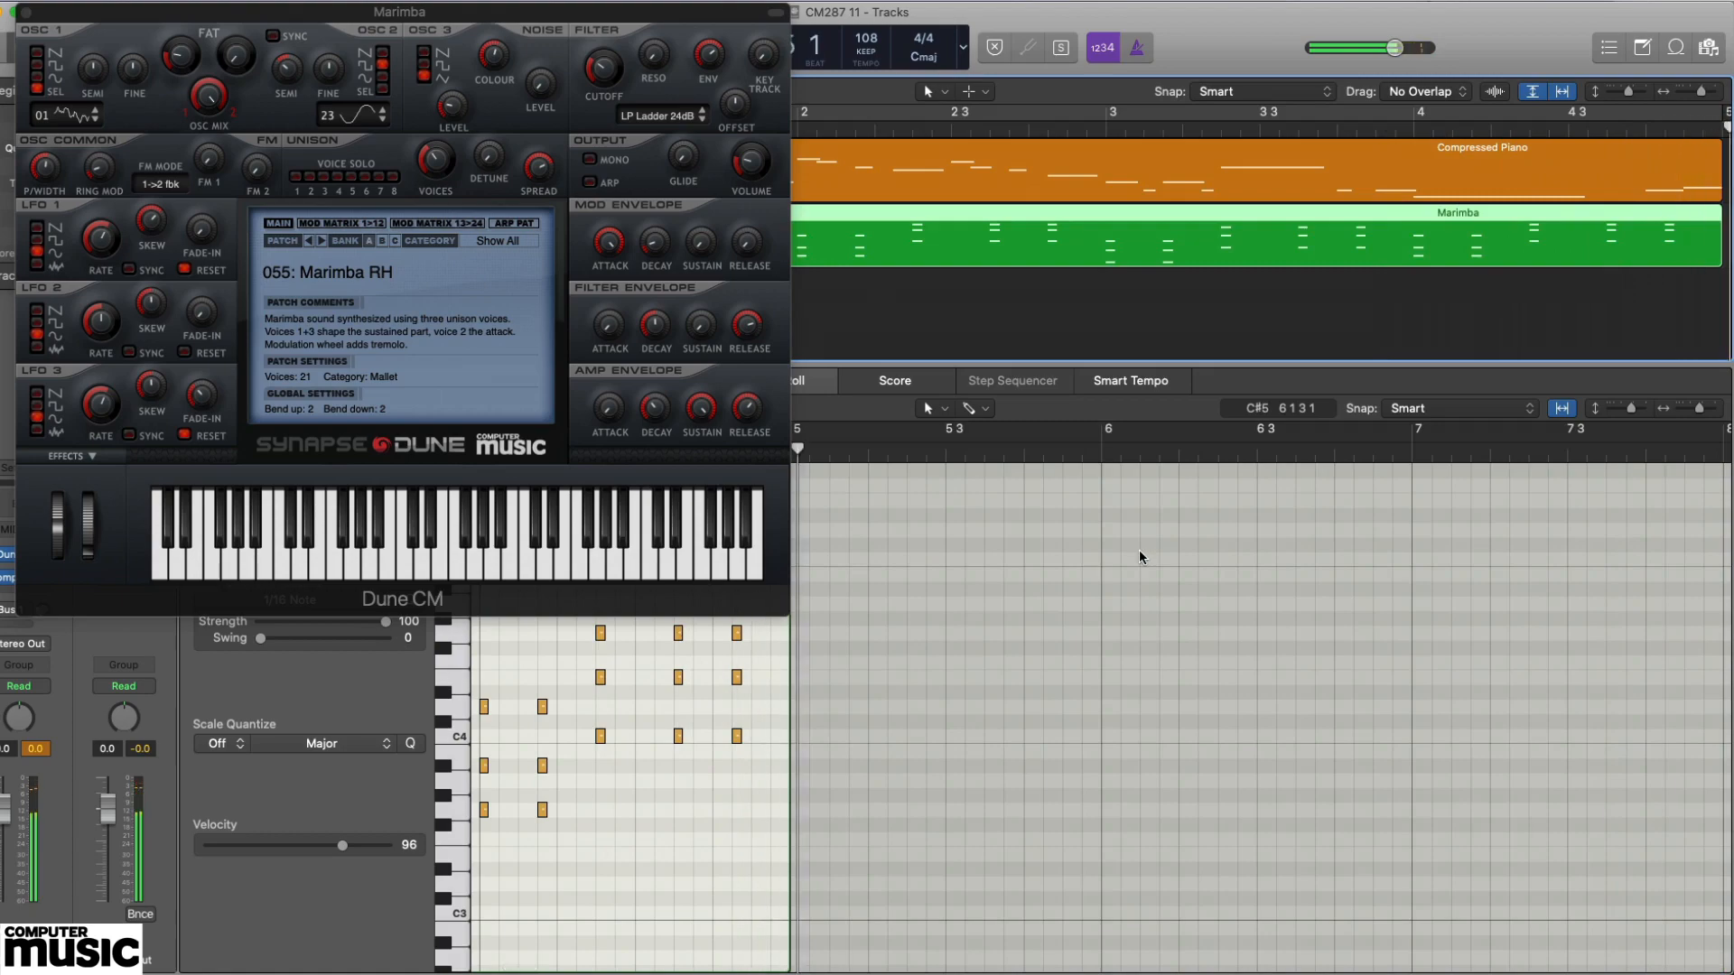
{"action": "key", "text": "c"}
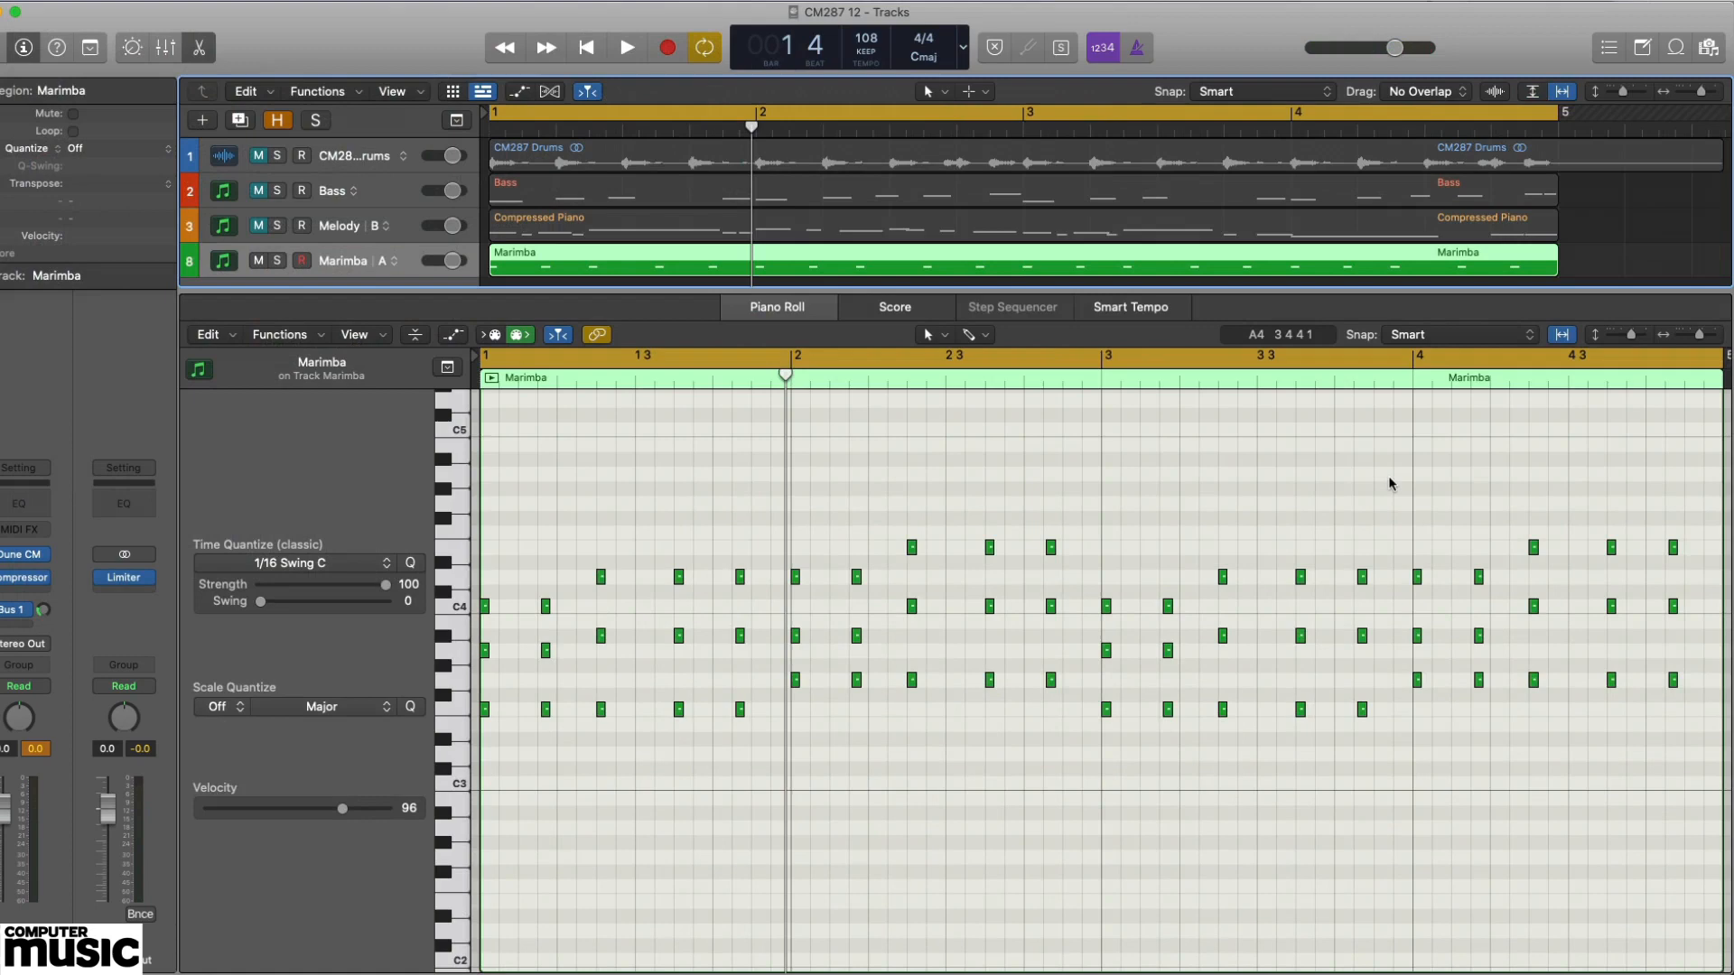
- Play the Marimba region's inverted chords in cycle mode with the Piano Roll's Catch Playhead turned off, stopping in bar 1
{"action": "key", "text": "space"}
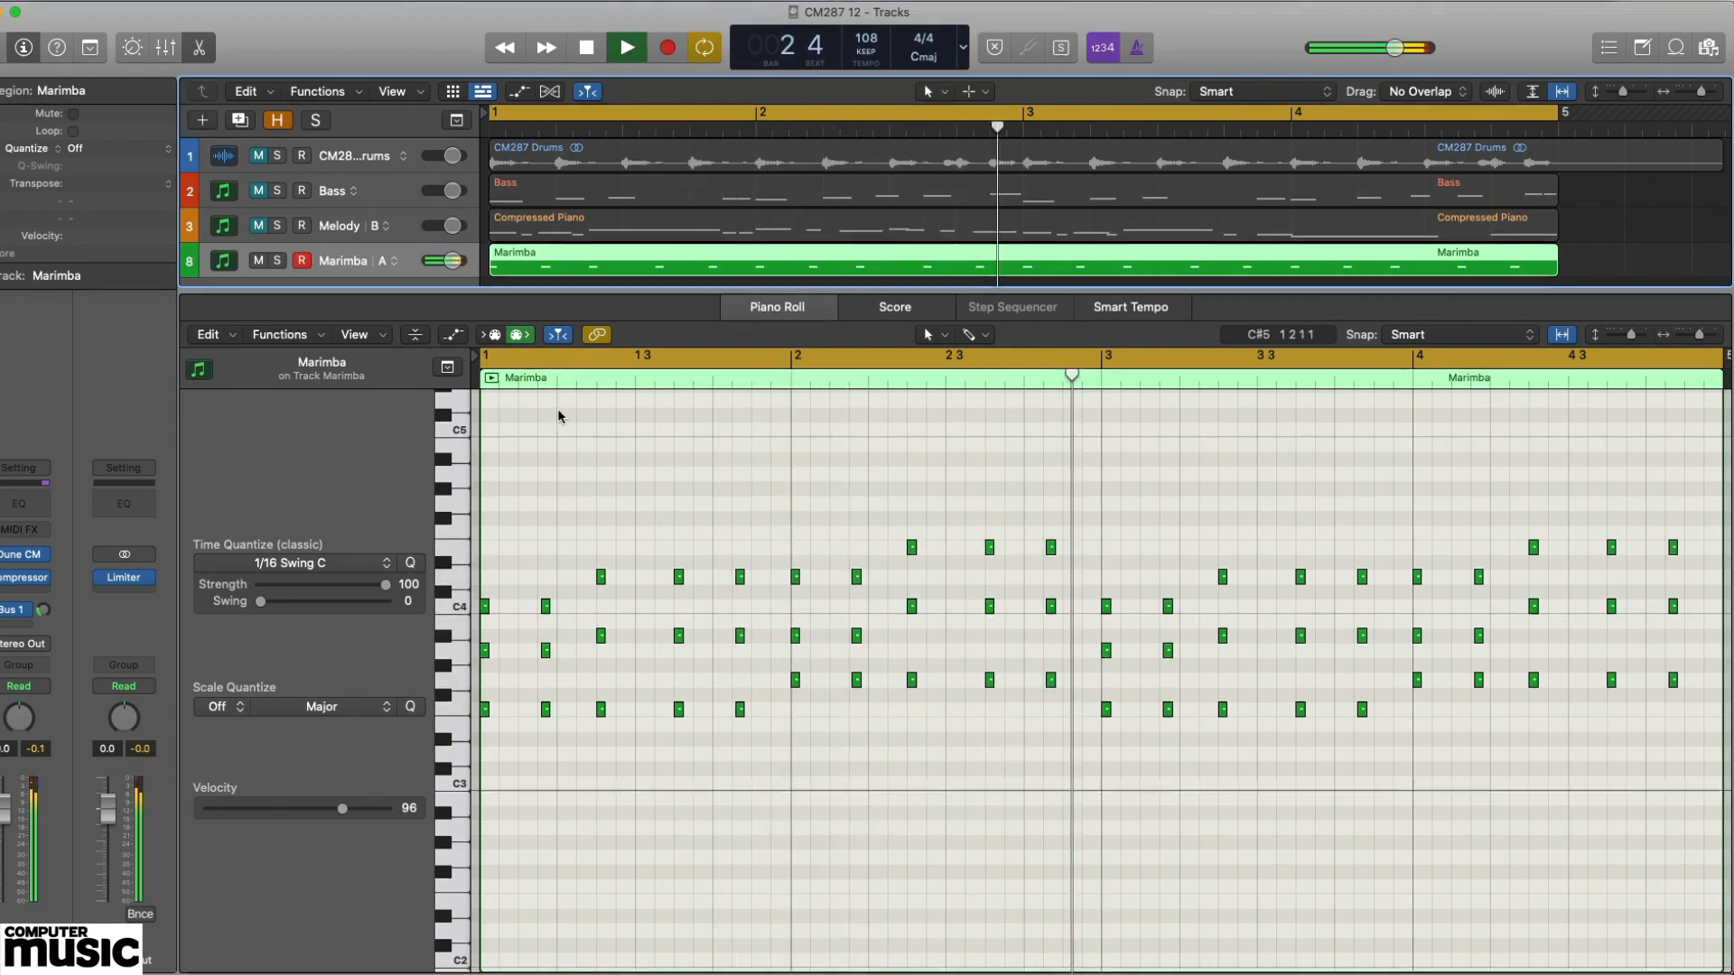
{"action": "left_click", "coordinate": [558, 335]}
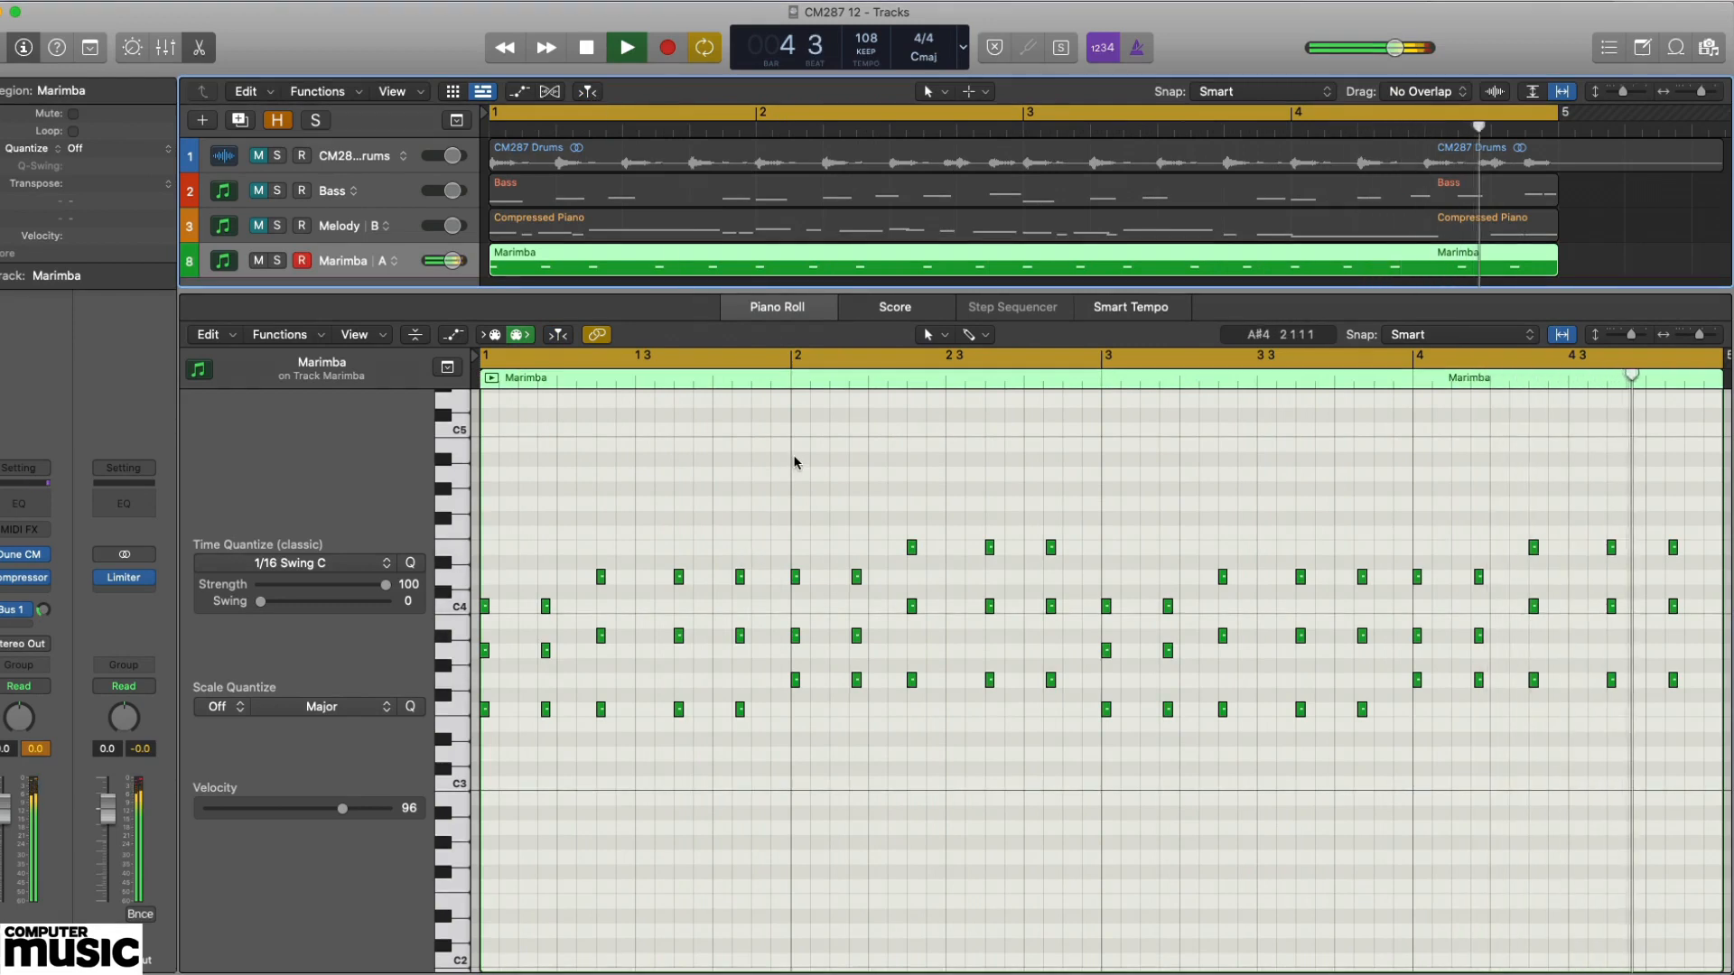
{"action": "key", "text": "space"}
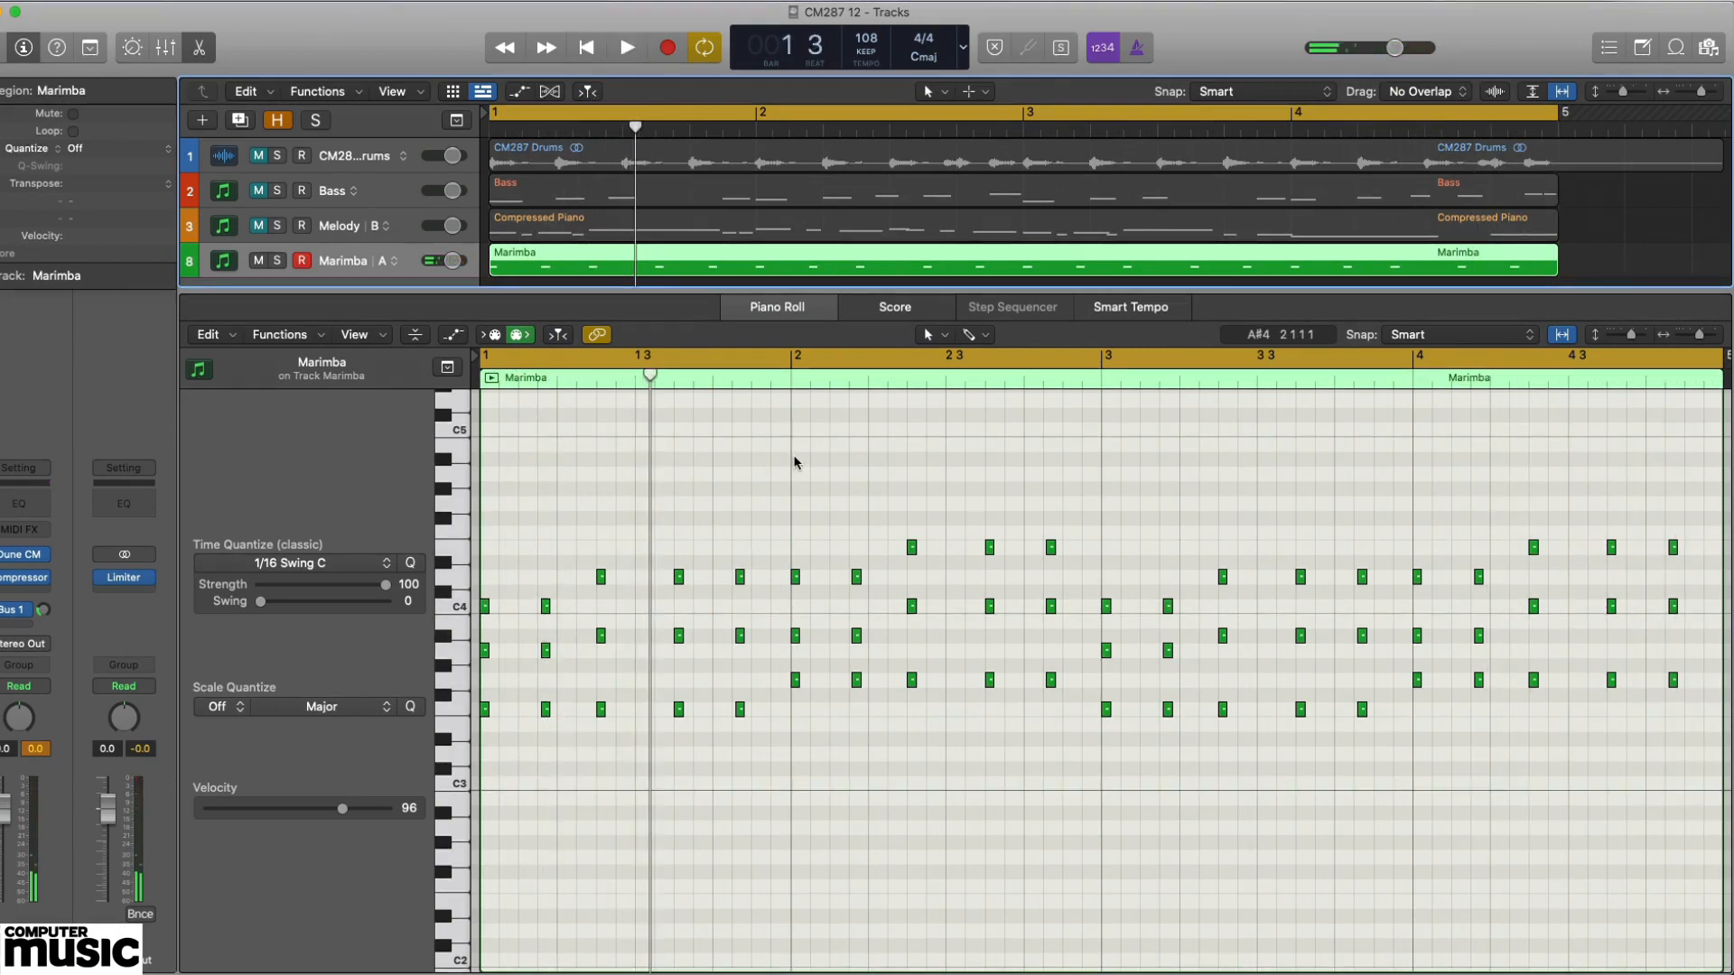
- Unmute the drums and Bass tracks, and select the Bass region alongside Marimba to display both parts' notes in the Piano Roll
{"action": "left_click", "coordinate": [262, 157]}
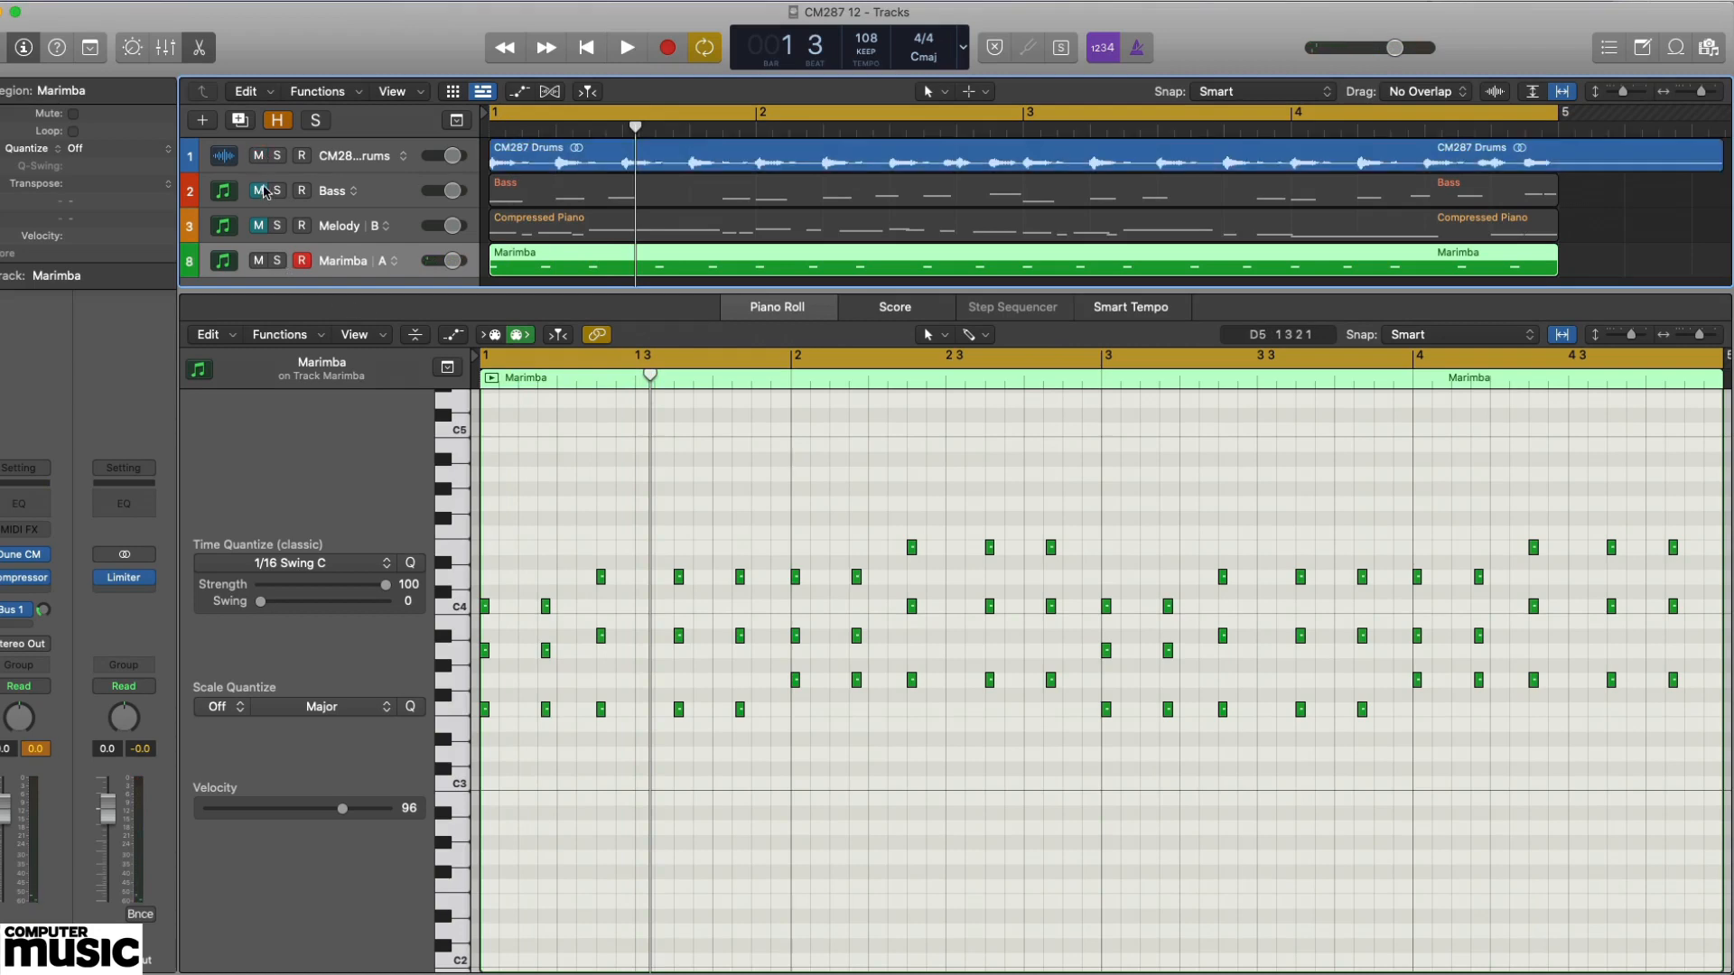
{"action": "left_click", "coordinate": [261, 192]}
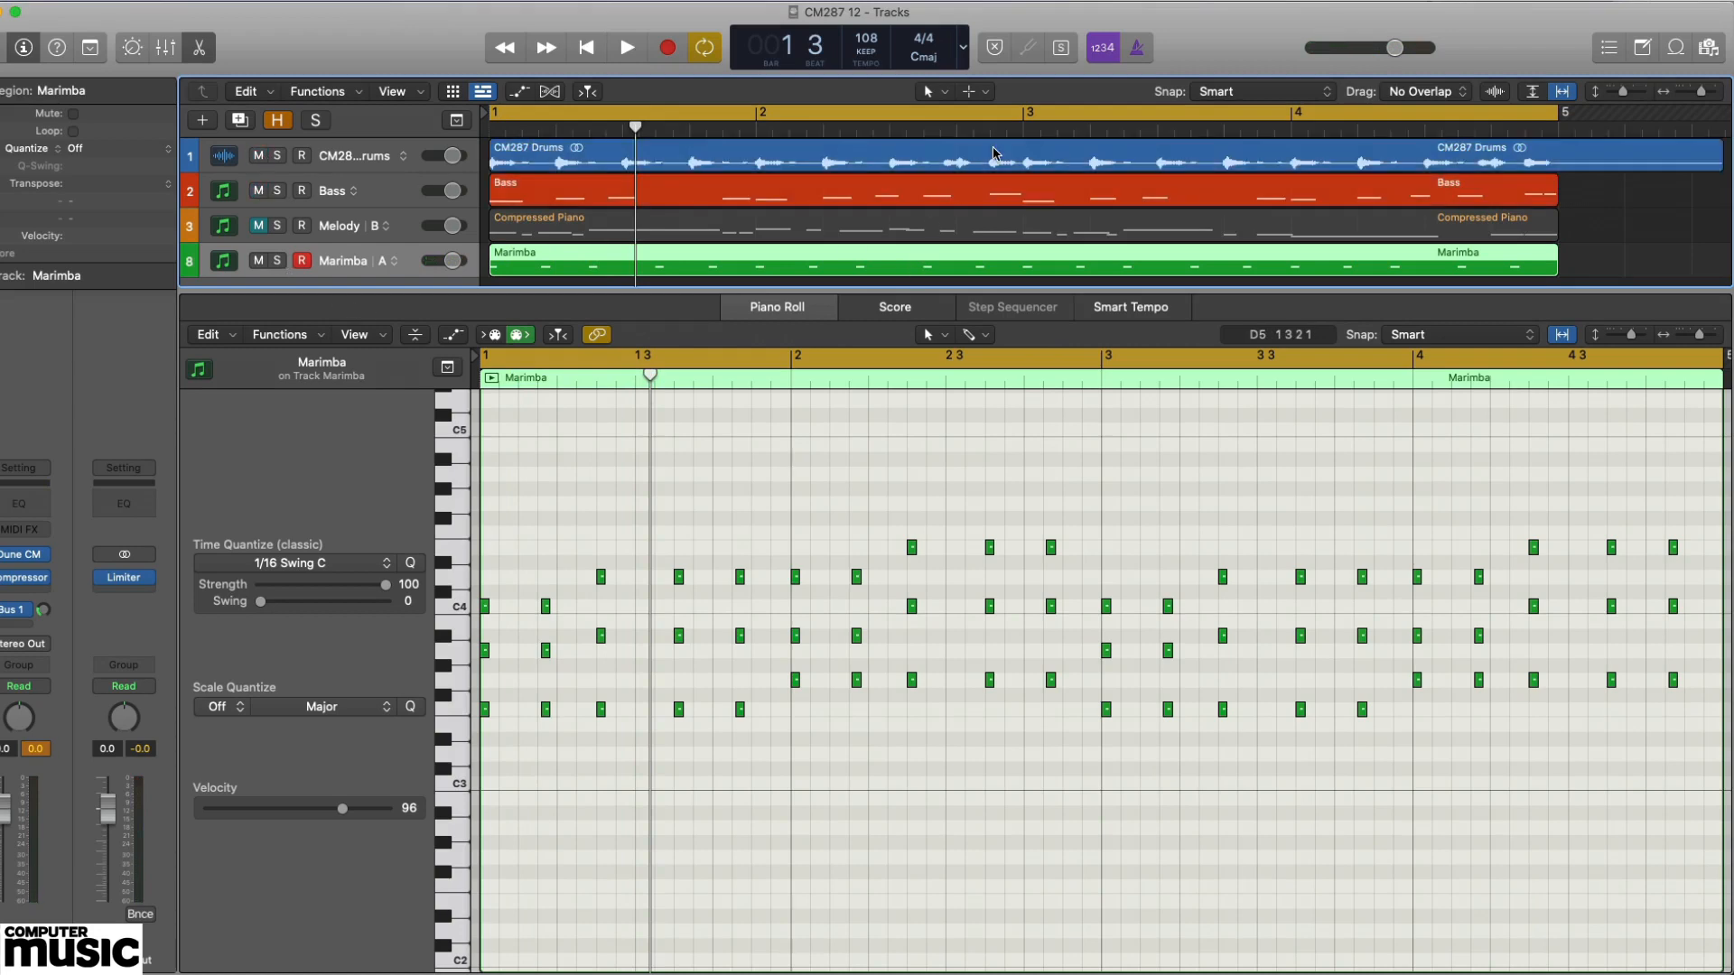
{"action": "left_click", "coordinate": [692, 187], "text": "shift"}
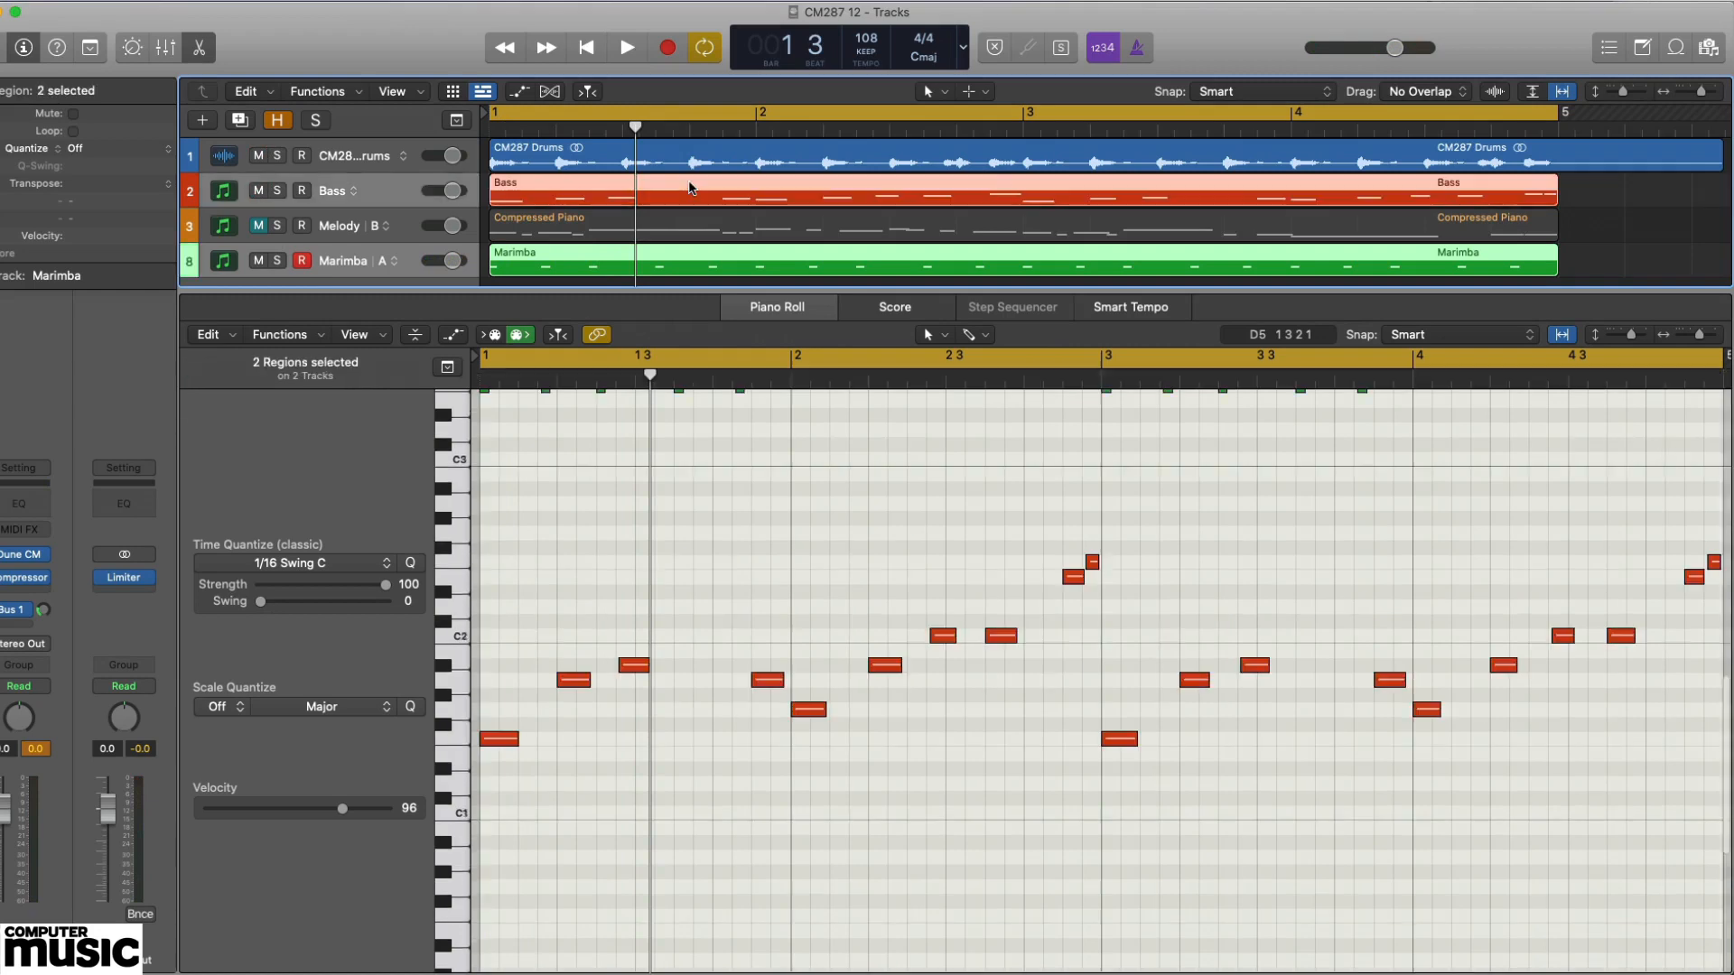
{"action": "scroll", "coordinate": [865, 470], "scroll_direction": "up", "scroll_amount": 5}
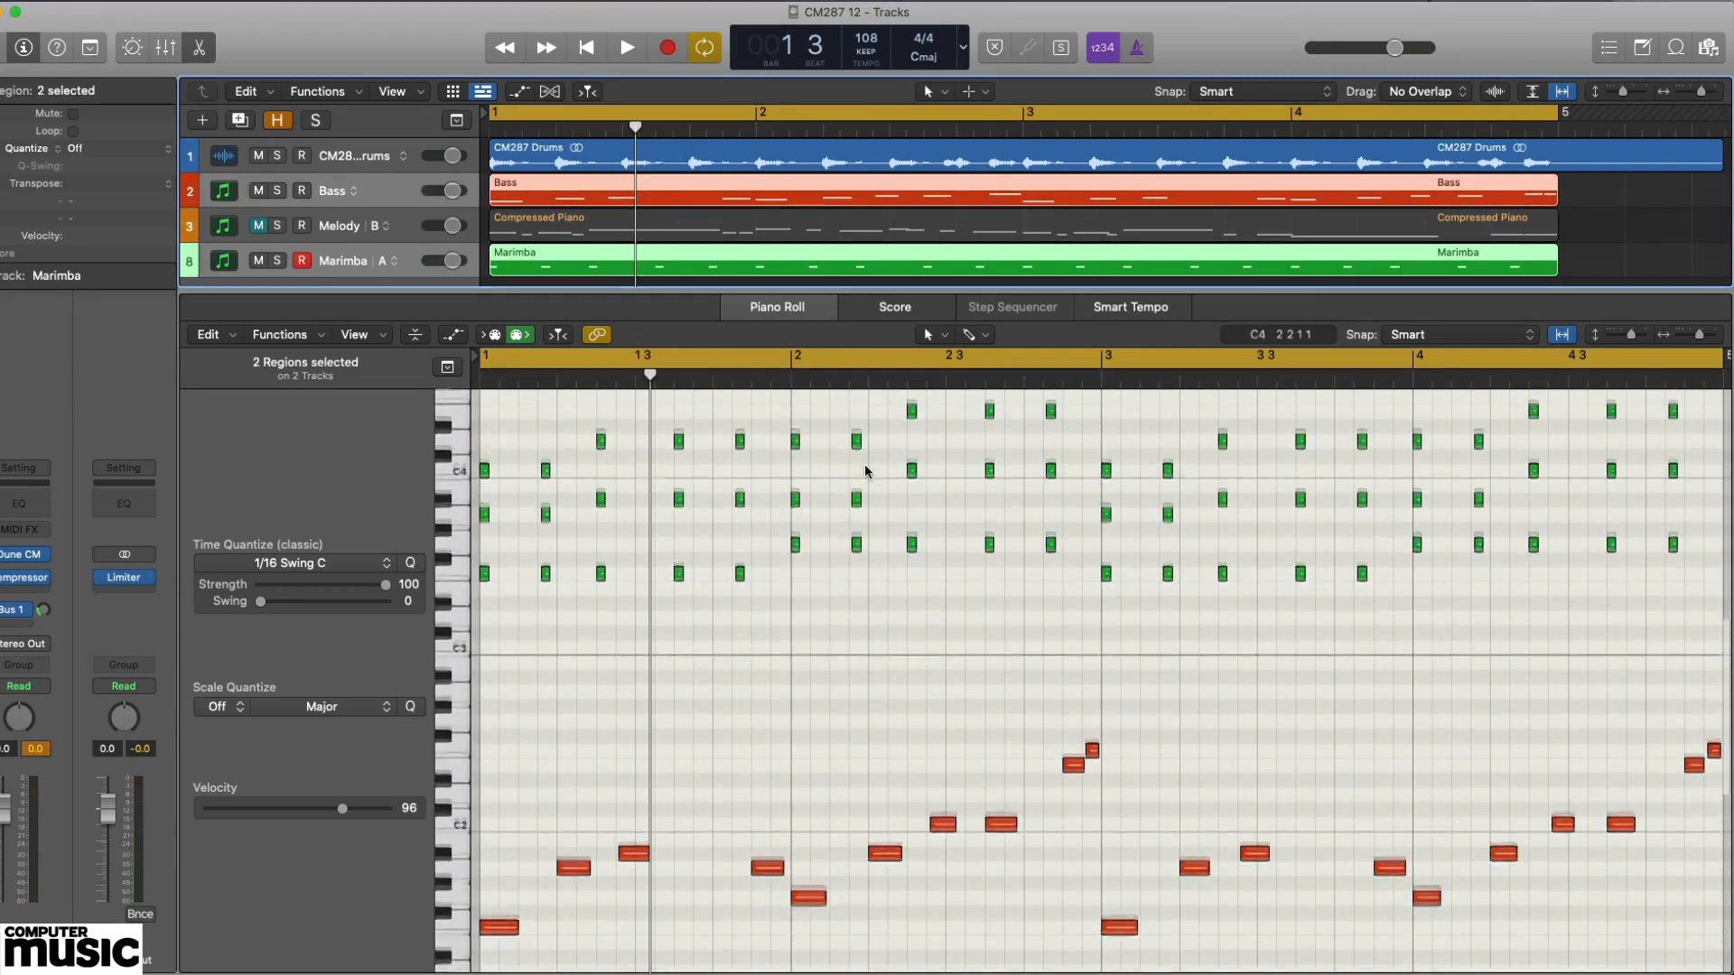
- Play the drums, Bass and Marimba in cycle mode and unmute the Melody track during playback
{"action": "key", "text": "space"}
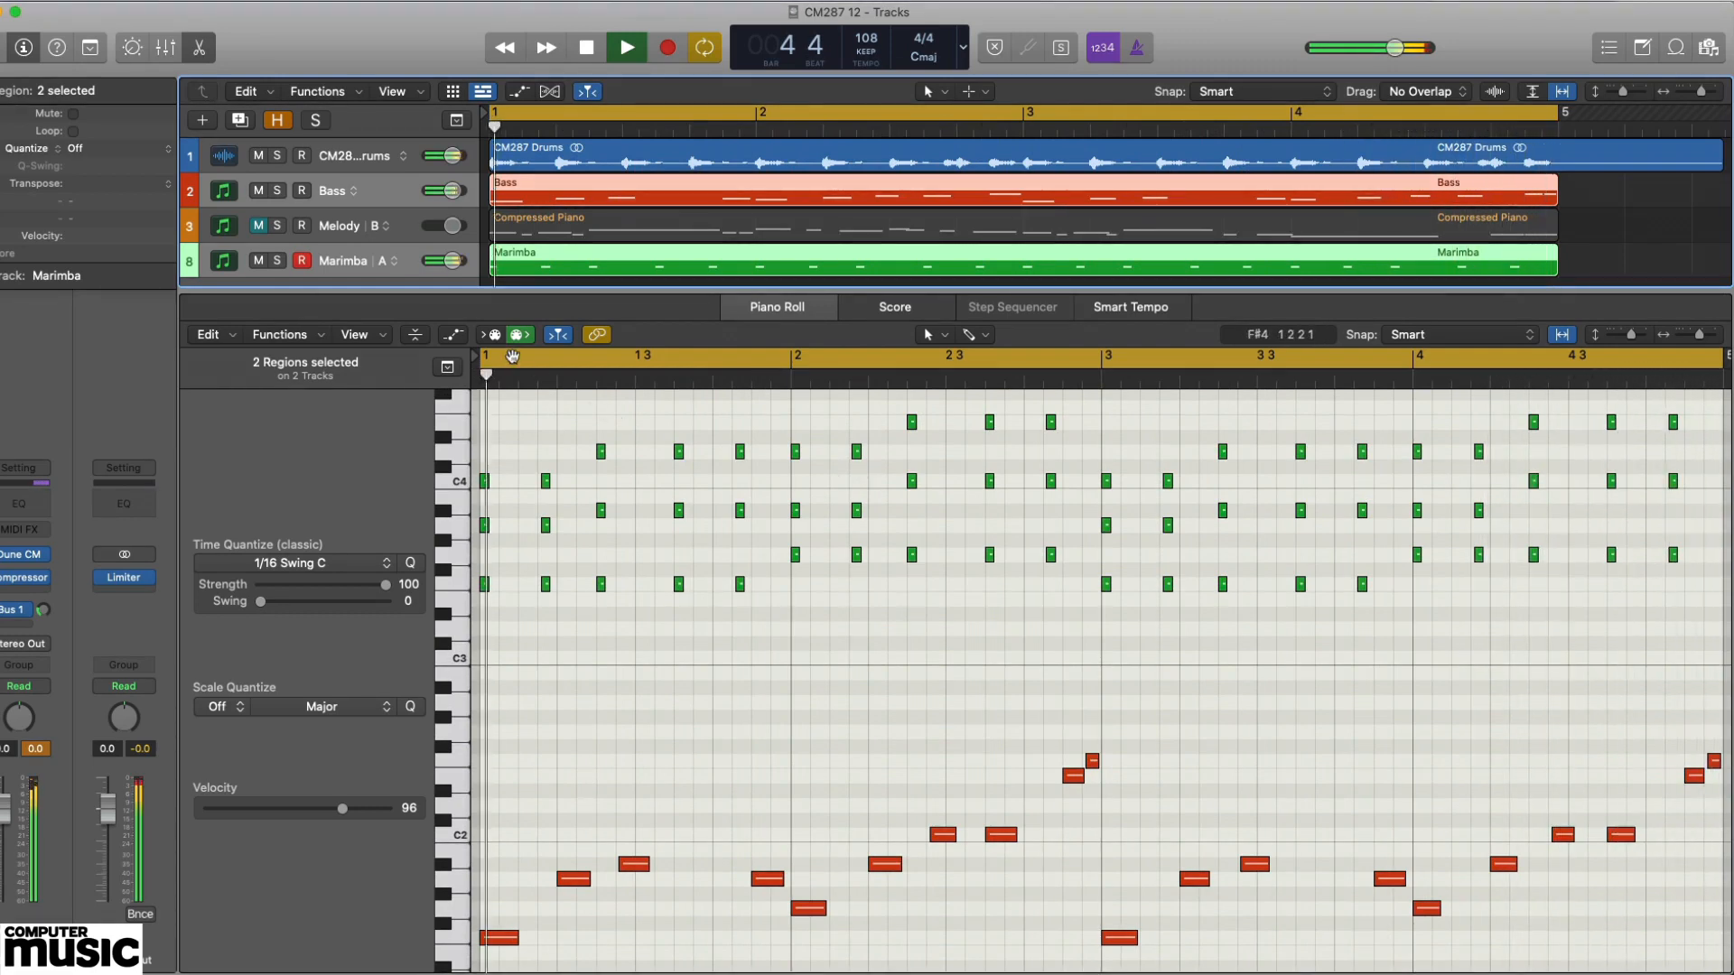
{"action": "left_click", "coordinate": [259, 226]}
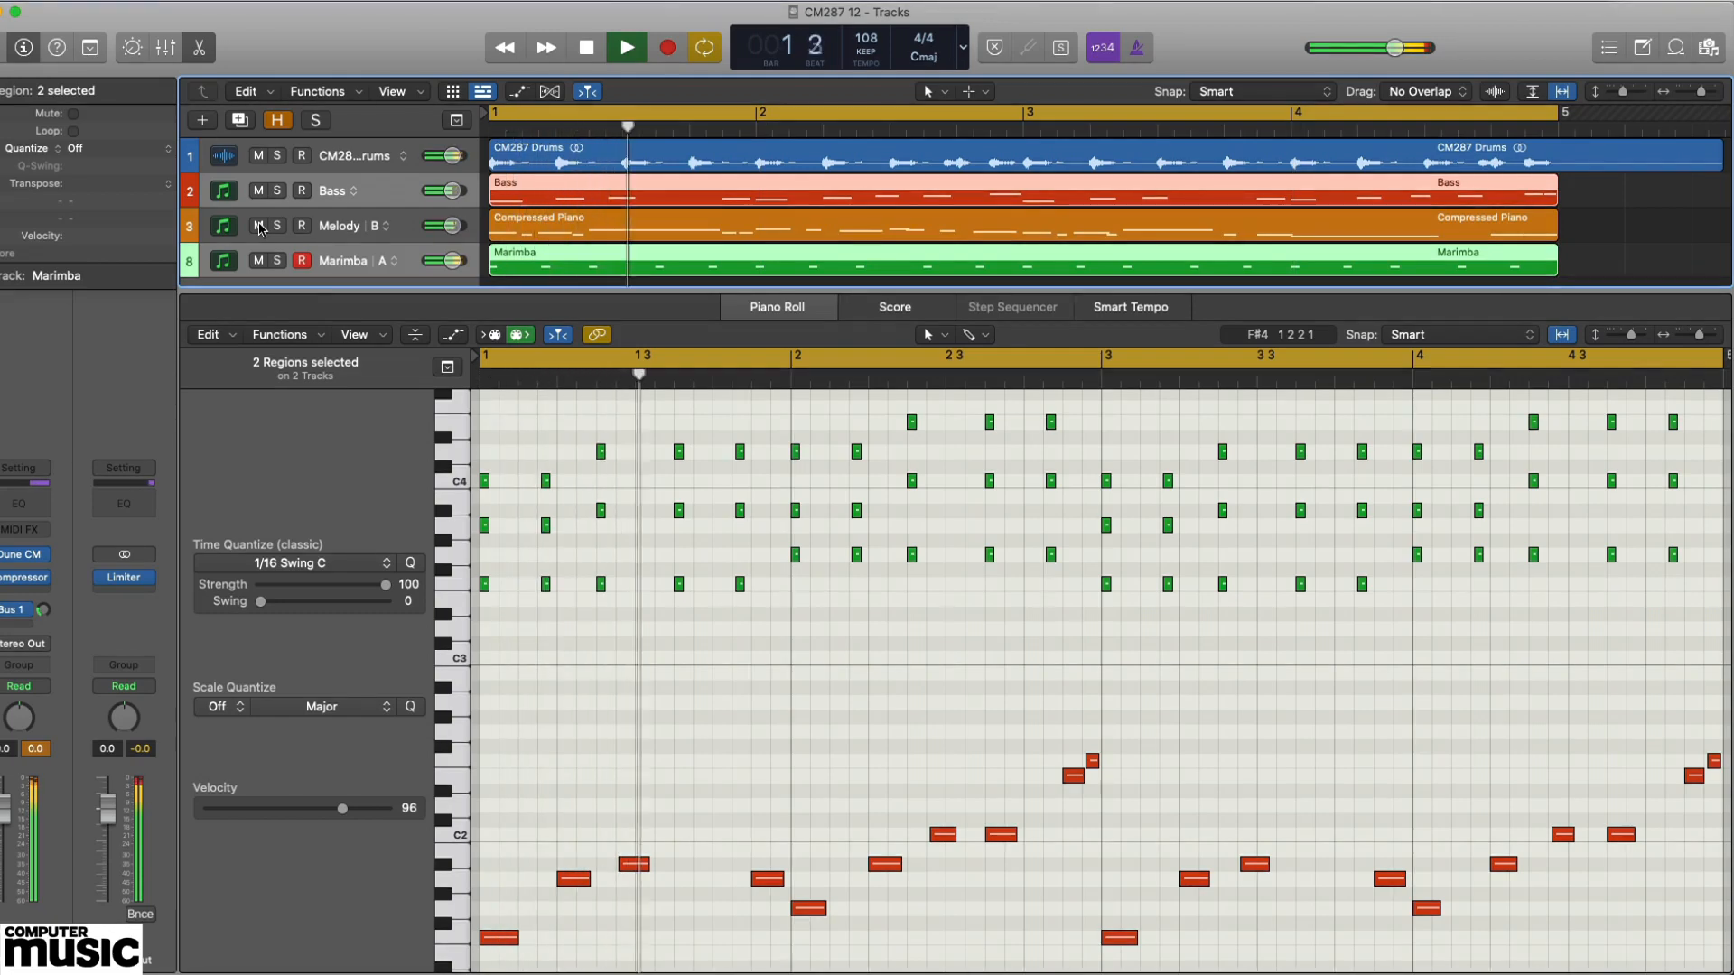